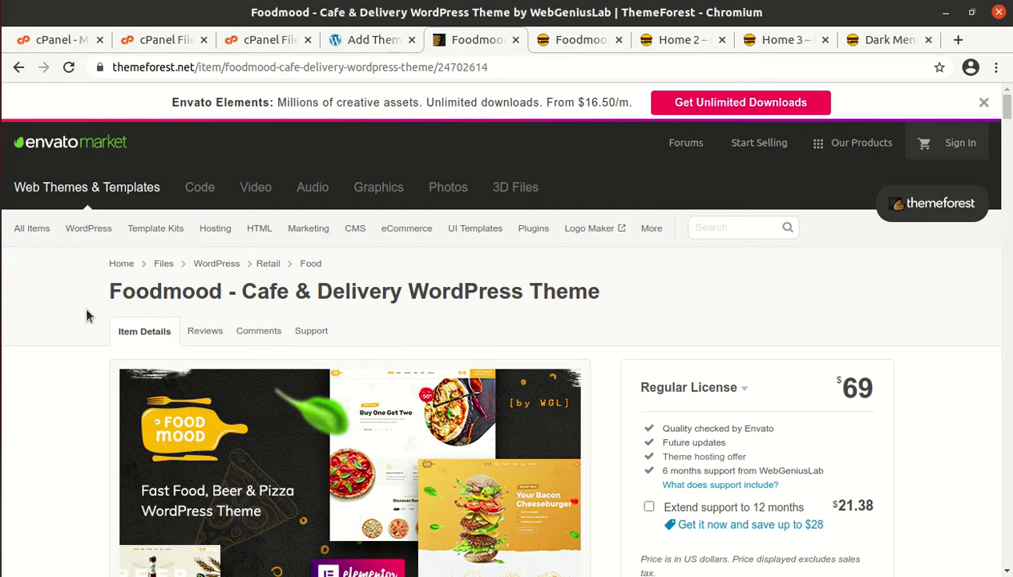
# Step: Review the Foodmood theme's ThemeForest page, including the price, author, sales, rating, creation date and last update date
pyautogui.scroll(-2, 88, 315)
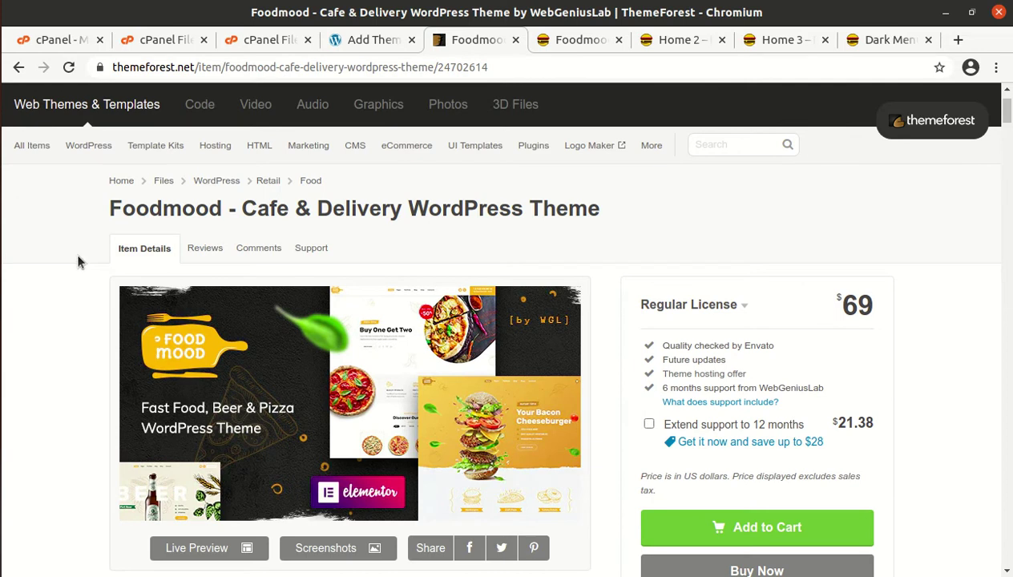
pyautogui.scroll(-5, 90, 264)
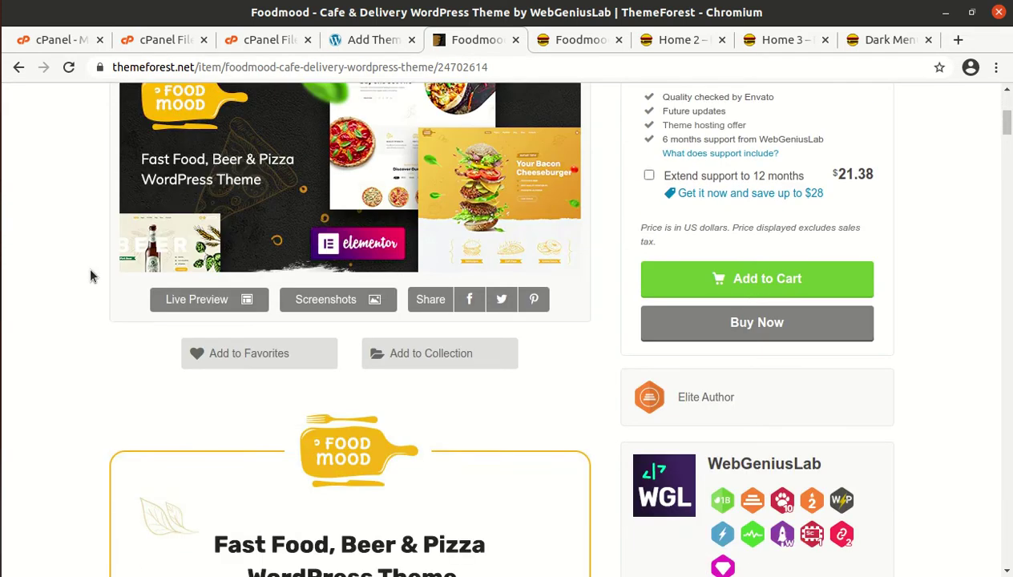
pyautogui.scroll(-3, 91, 277)
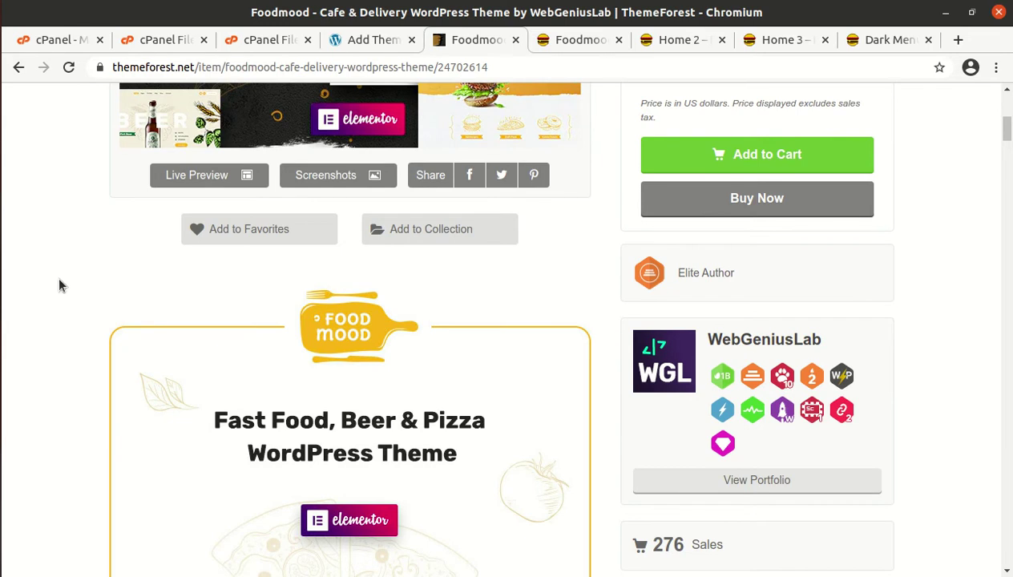
pyautogui.scroll(-3, 59, 285)
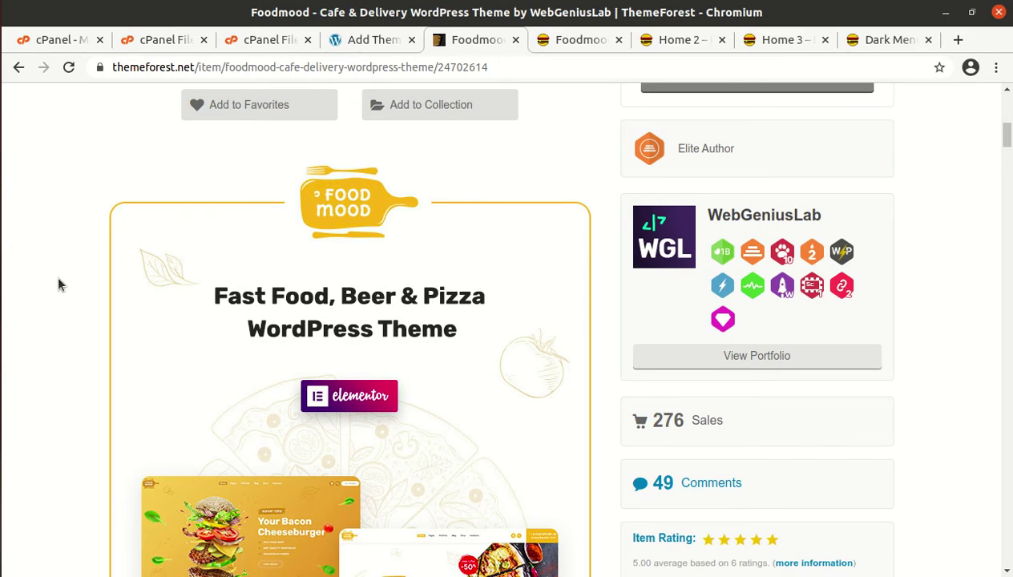
pyautogui.scroll(-5, 57, 284)
pyautogui.scroll(6, 52, 299)
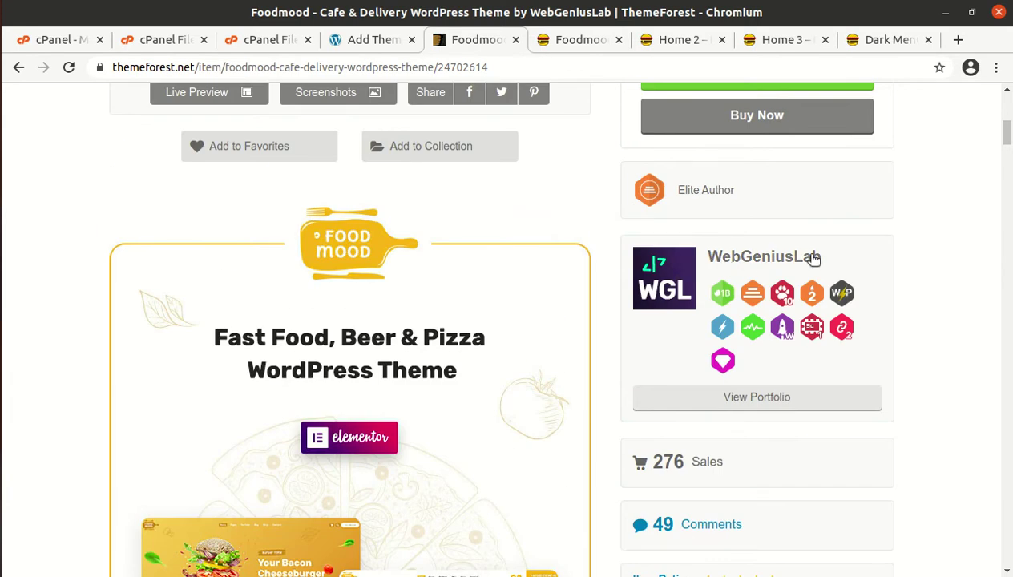
pyautogui.scroll(-5, 797, 319)
pyautogui.moveTo(826, 480); pyautogui.dragTo(744, 480)
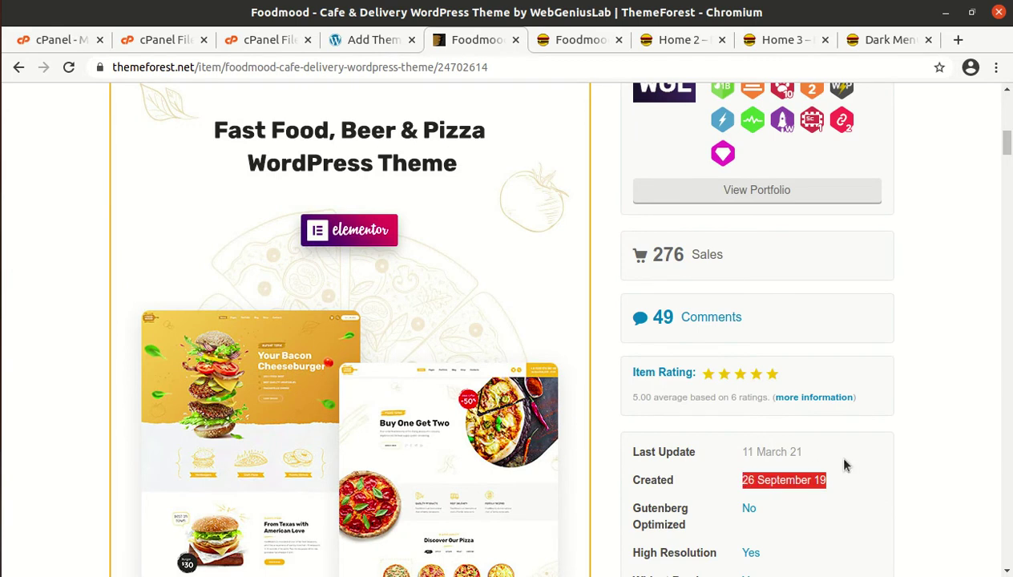
pyautogui.moveTo(803, 452); pyautogui.dragTo(743, 449)
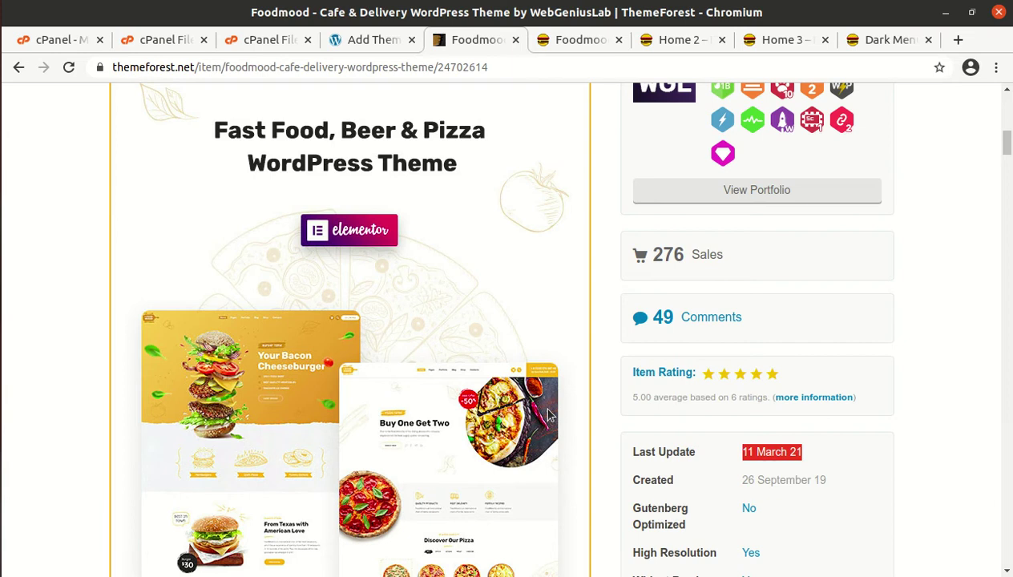
pyautogui.scroll(10, 548, 414)
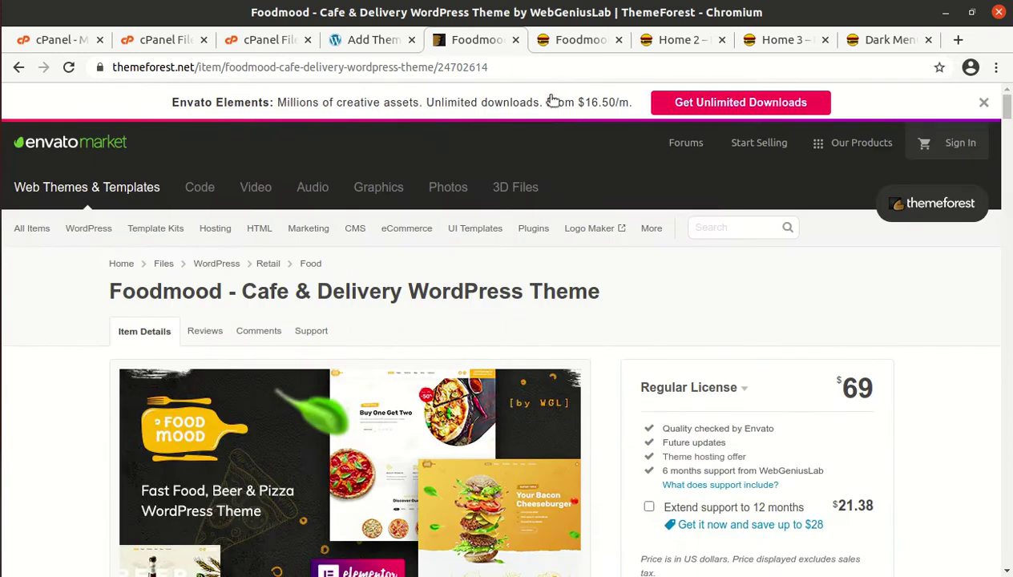
# Step: Examine the main Foodmood burger demo from its hero banner through the menu, products and delivery sections to the footer
pyautogui.click(572, 44)
pyautogui.scroll(8, 846, 309)
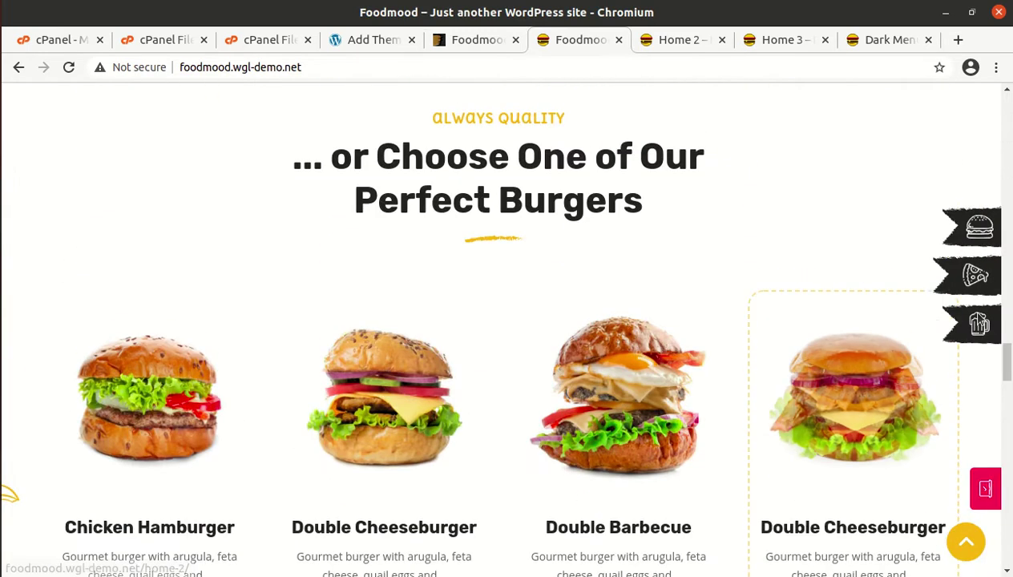
pyautogui.scroll(10, 985, 324)
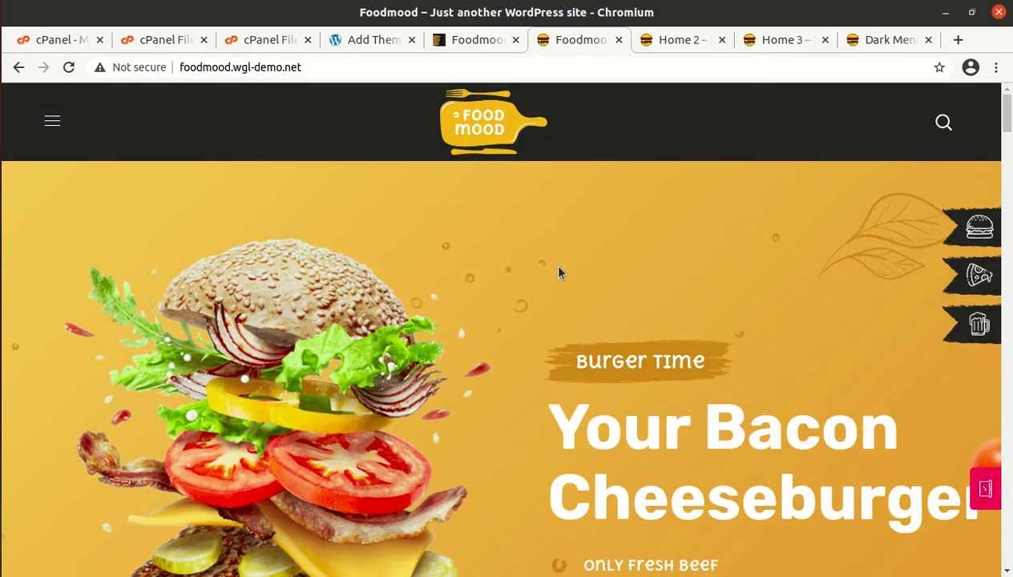
pyautogui.scroll(-3, 367, 325)
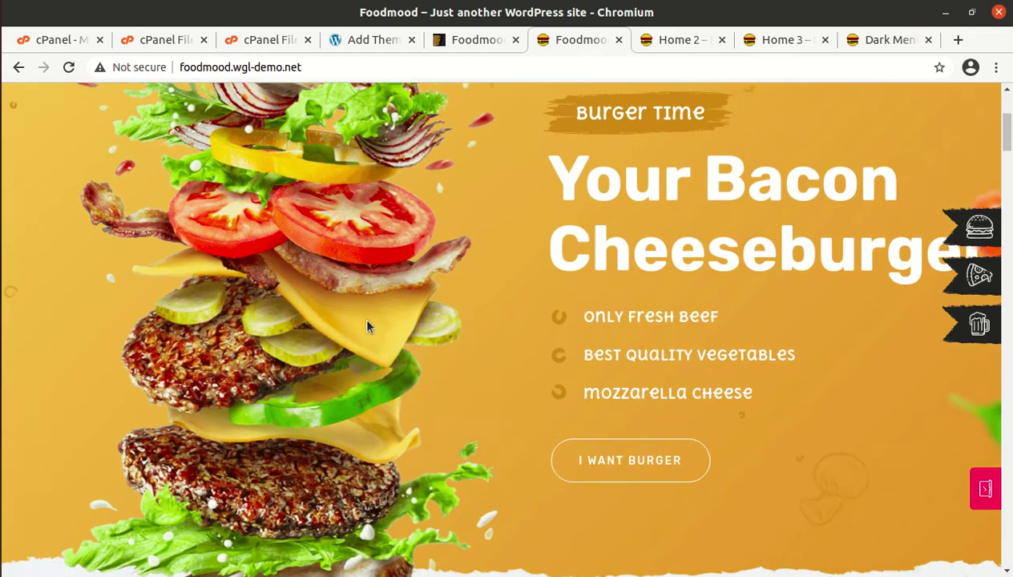
pyautogui.scroll(-4, 367, 326)
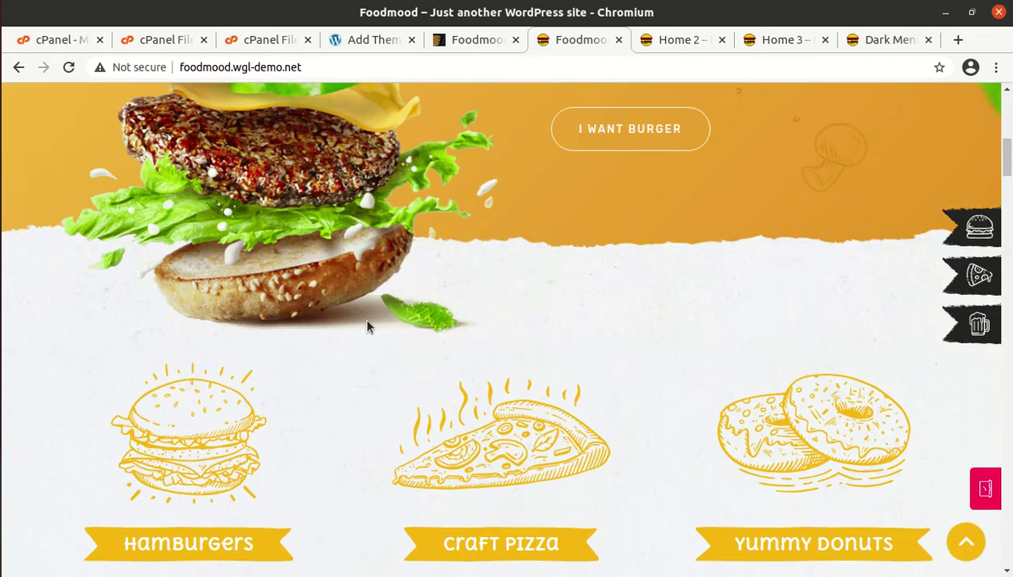
pyautogui.scroll(-1, 367, 325)
pyautogui.scroll(-1, 259, 356)
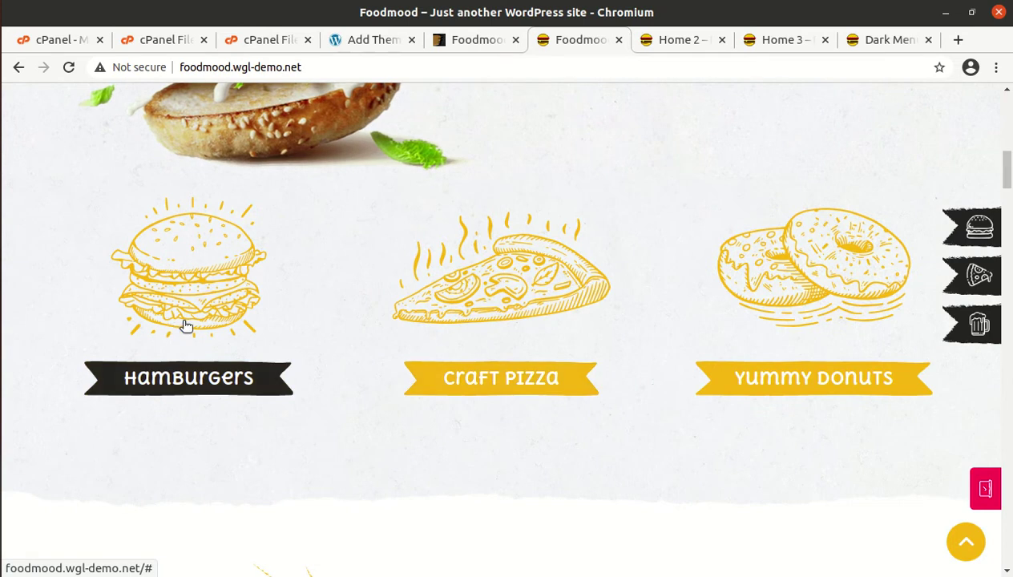
pyautogui.scroll(-4, 505, 294)
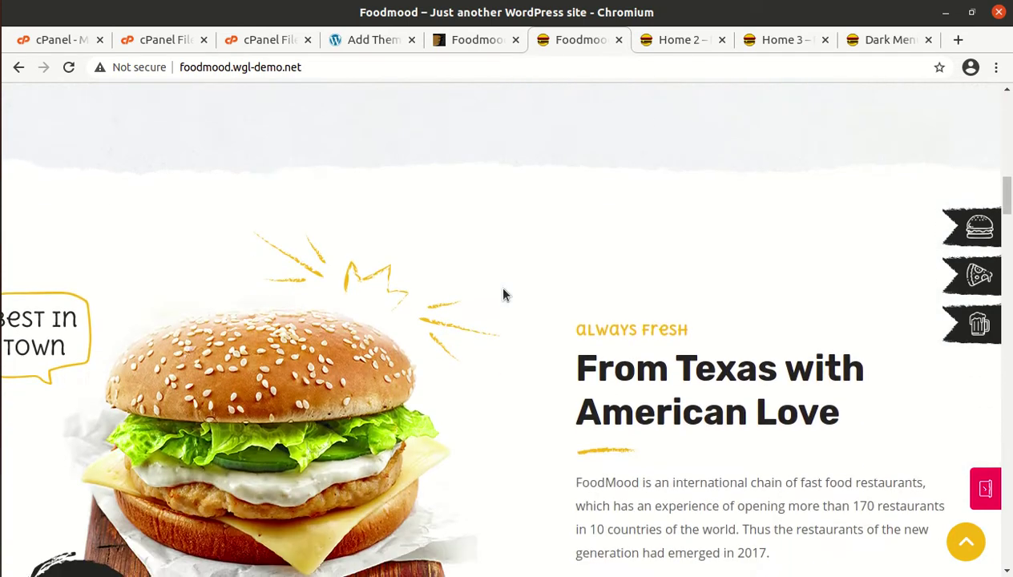
pyautogui.scroll(-5, 404, 312)
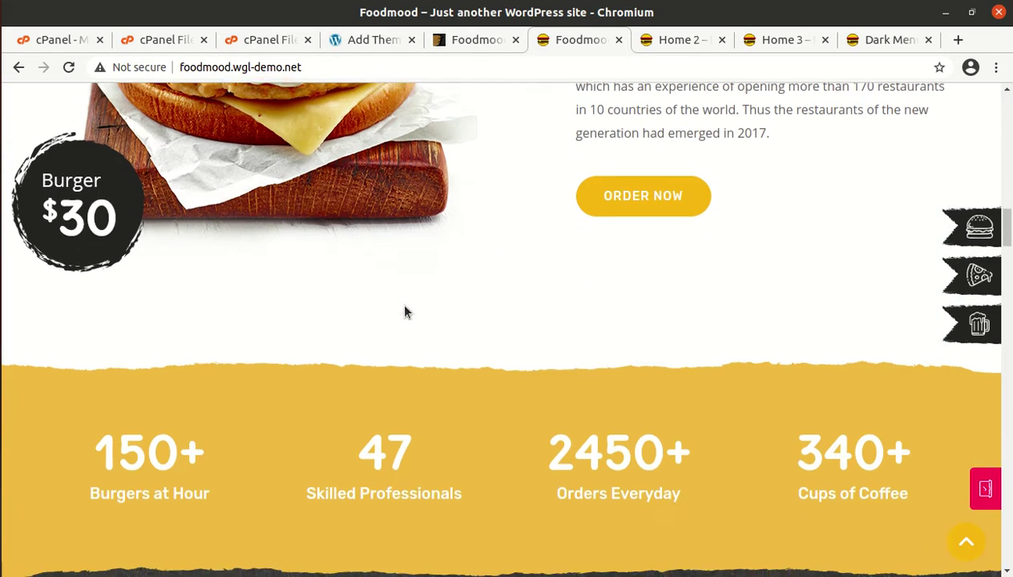
pyautogui.scroll(-6, 344, 318)
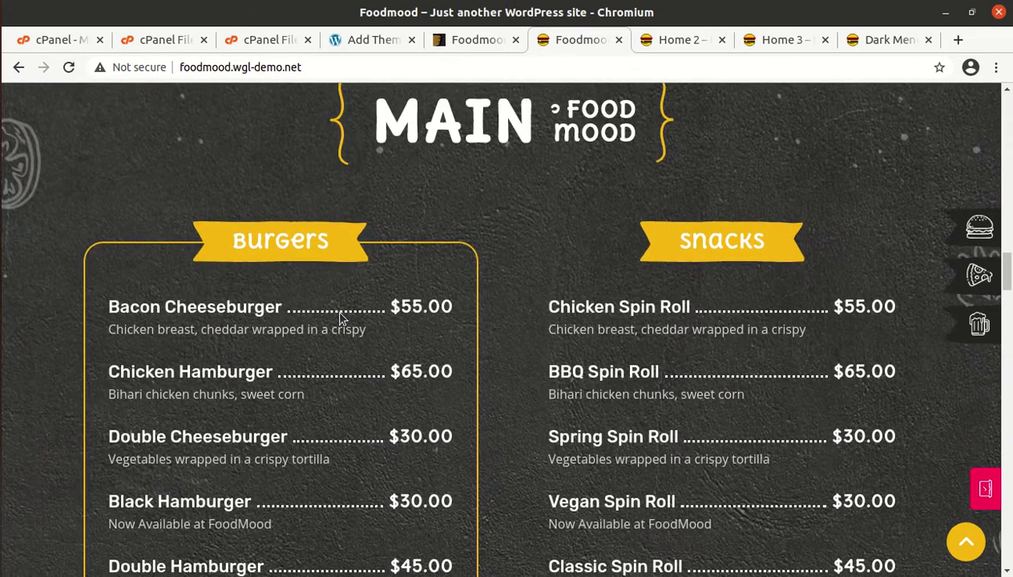
pyautogui.scroll(-7, 340, 319)
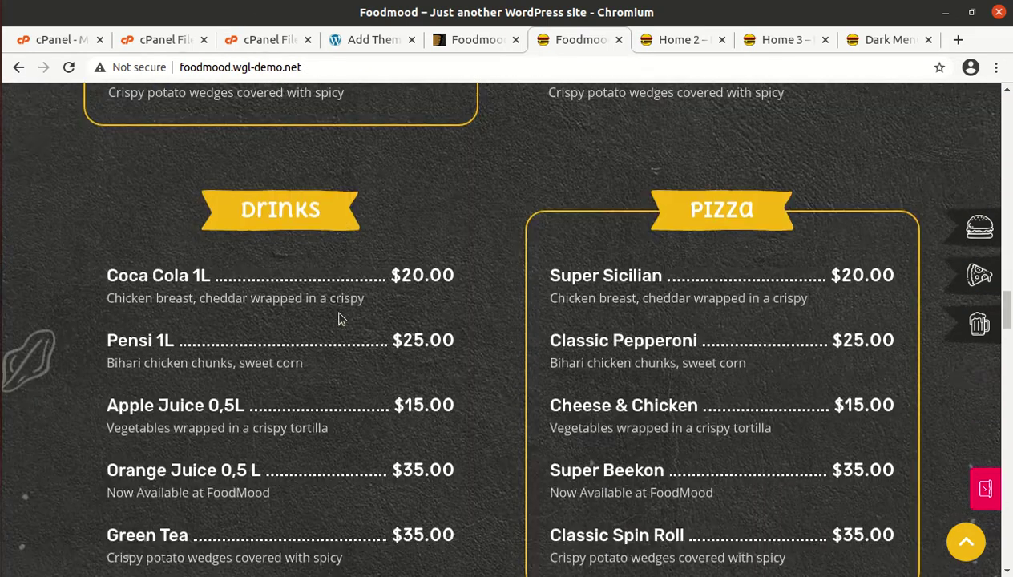
pyautogui.scroll(-9, 340, 318)
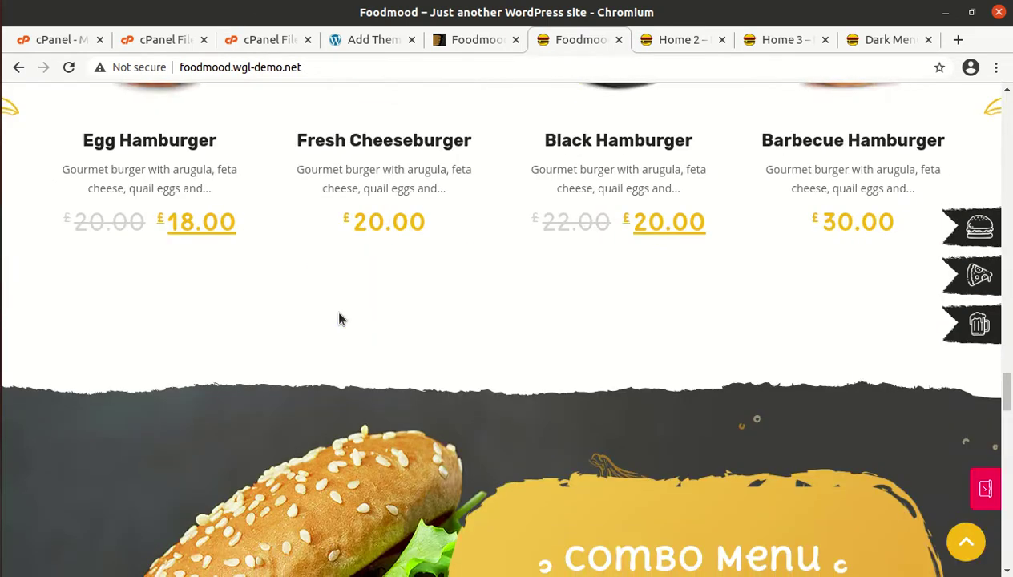
pyautogui.scroll(3, 338, 318)
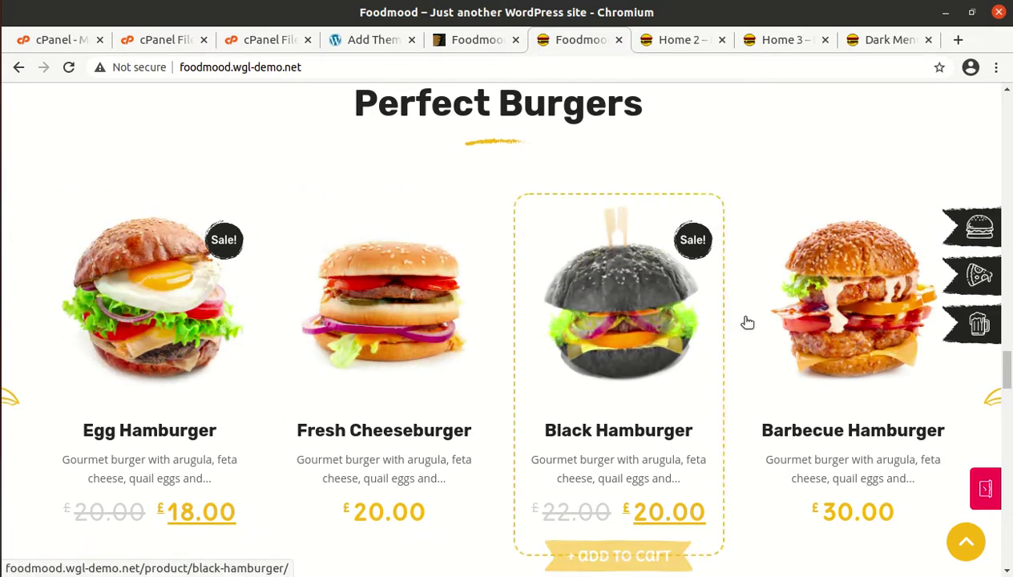
pyautogui.scroll(-12, 747, 322)
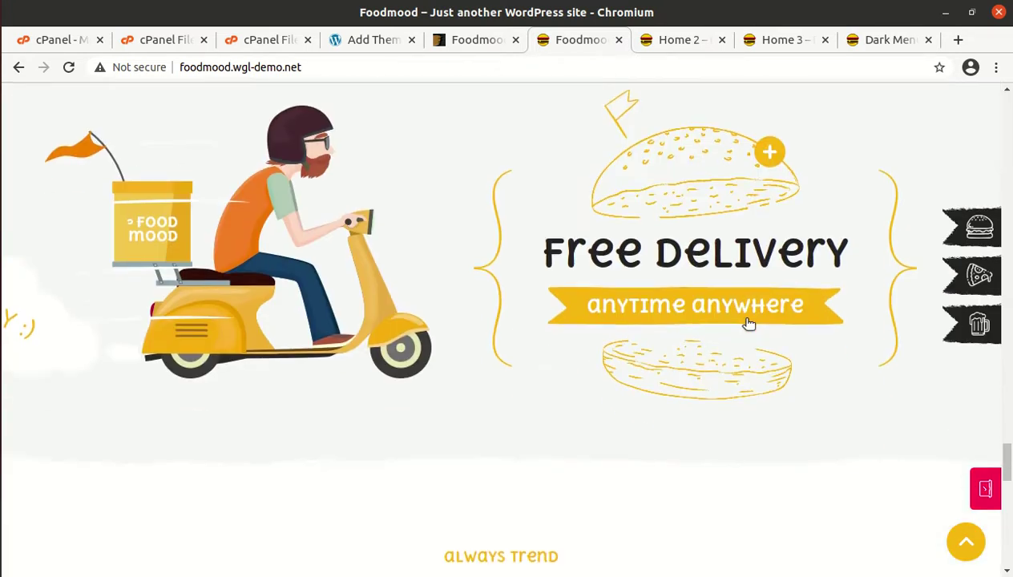
pyautogui.scroll(-10, 748, 323)
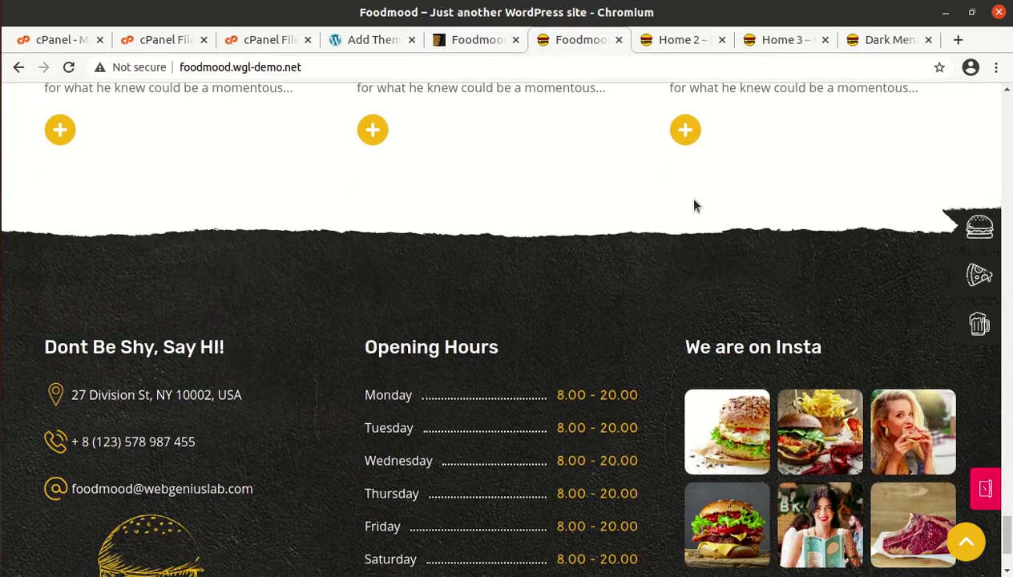
# Step: Examine the Home 2 pizza demo, including the Discover Our Pizza category filter and the sections down to the footer
pyautogui.click(678, 39)
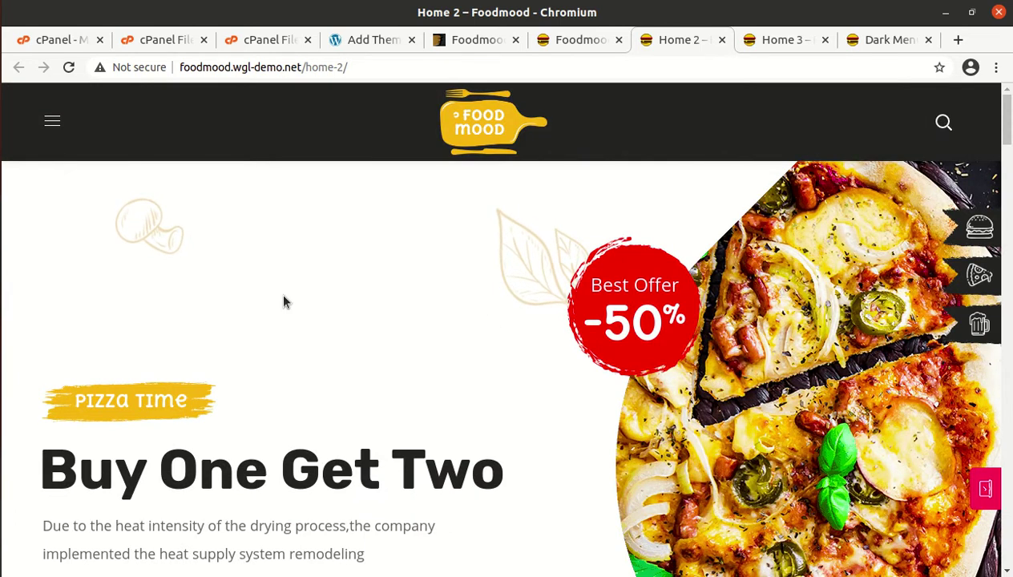
pyautogui.scroll(-3, 249, 317)
pyautogui.scroll(-7, 249, 317)
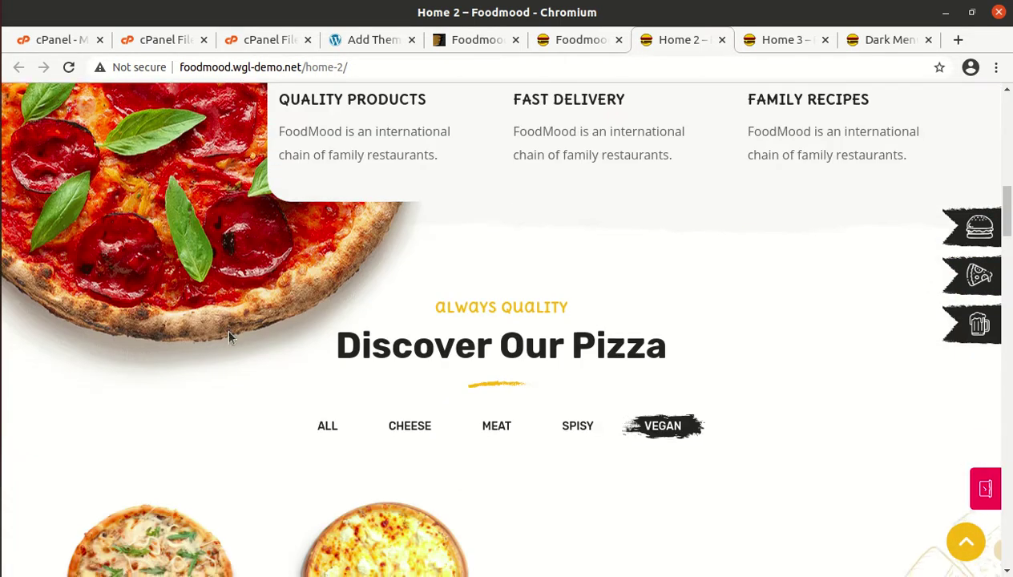
pyautogui.scroll(-3, 228, 337)
pyautogui.click(326, 136)
pyautogui.scroll(-6, 308, 298)
pyautogui.scroll(-12, 311, 313)
pyautogui.scroll(-6, 313, 314)
pyautogui.scroll(-9, 577, 283)
pyautogui.scroll(3, 574, 280)
pyautogui.scroll(-6, 574, 279)
pyautogui.scroll(6, 574, 272)
pyautogui.scroll(-6, 448, 303)
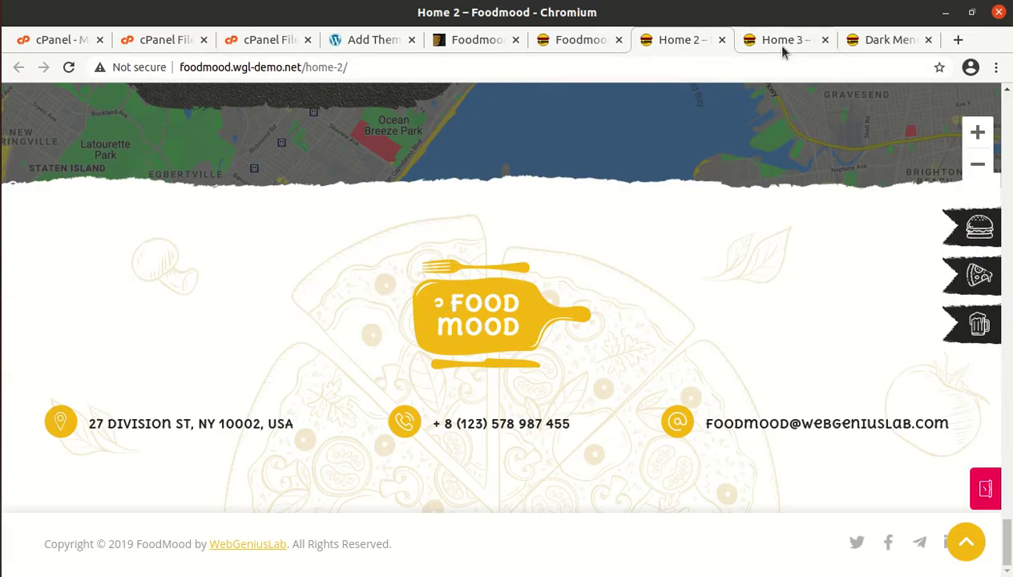
# Step: Look through the Home 3 demo from the start of the page down to the food prices and testimonials
pyautogui.click(783, 40)
pyautogui.moveTo(1008, 374); pyautogui.dragTo(1008, 92)
pyautogui.scroll(-5, 490, 288)
pyautogui.scroll(-10, 491, 289)
pyautogui.scroll(-15, 486, 294)
pyautogui.scroll(-15, 486, 293)
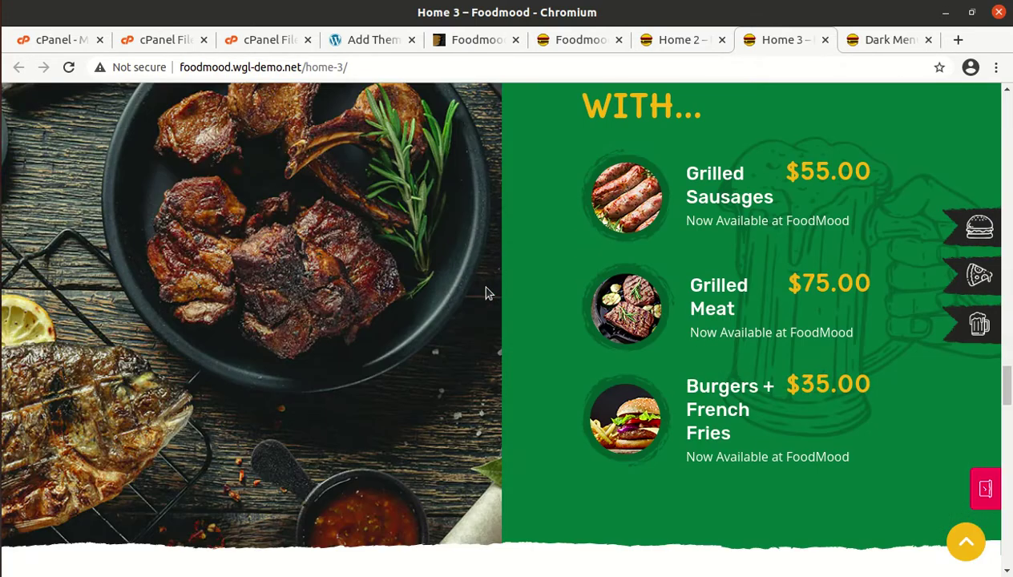
pyautogui.scroll(-3, 486, 293)
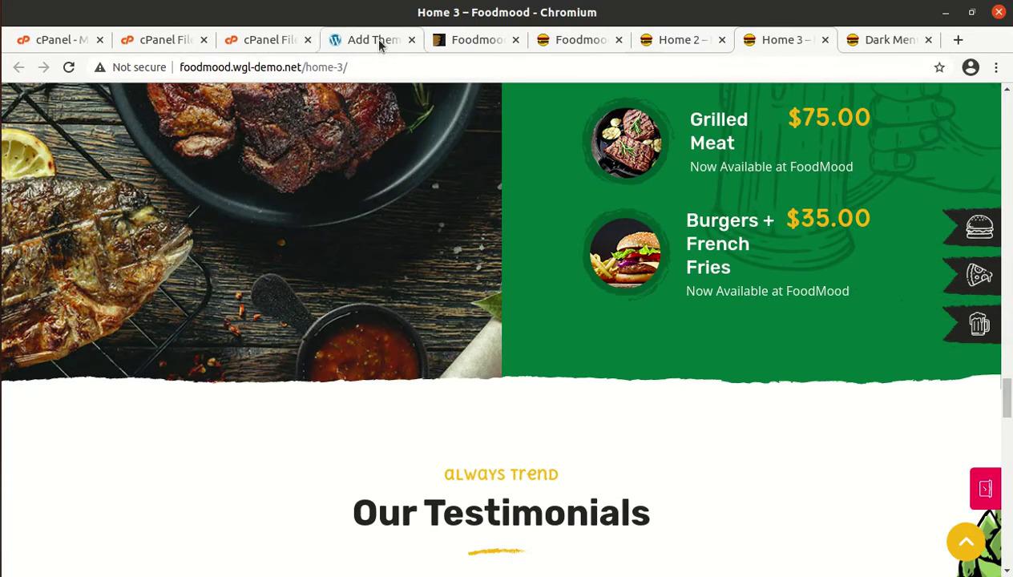
# Step: Switch to the file manager and inspect the Foodmood_v1.1.5 package in Downloads, including its Licensing and Theme-v.1.1.5 folders
pyautogui.click(373, 38)
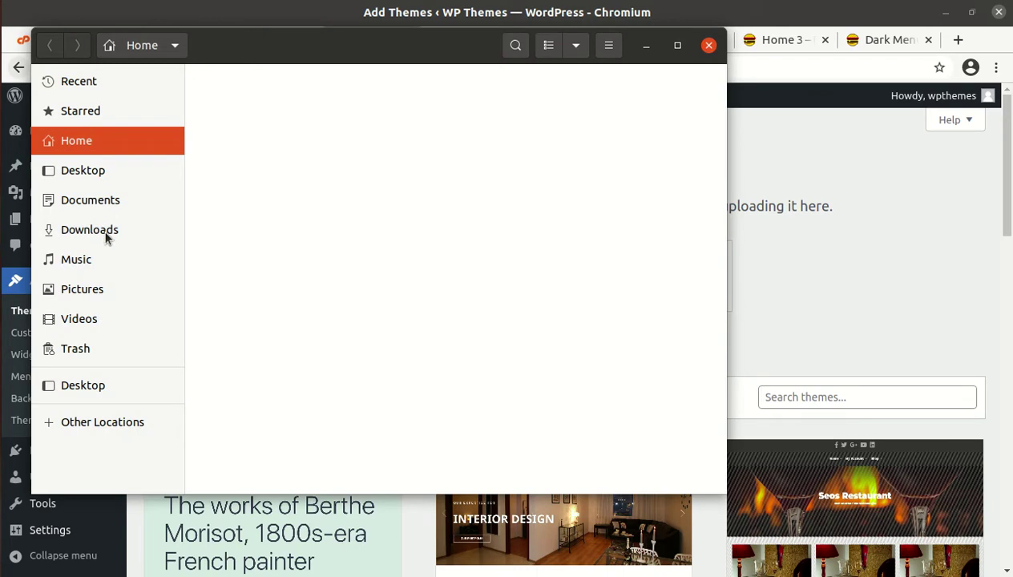
pyautogui.click(104, 230)
pyautogui.doubleClick(237, 84)
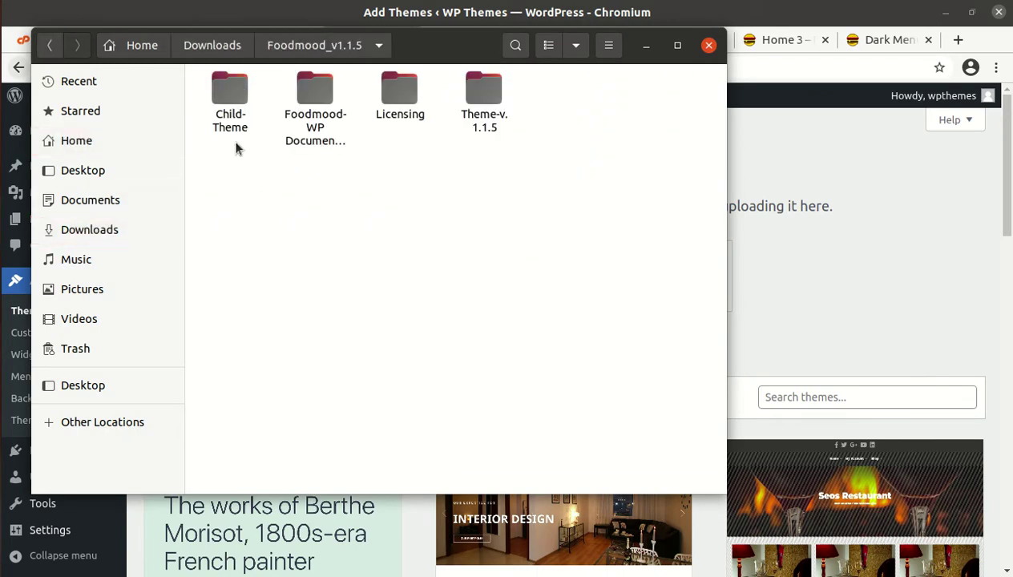
pyautogui.click(228, 99)
pyautogui.click(306, 92)
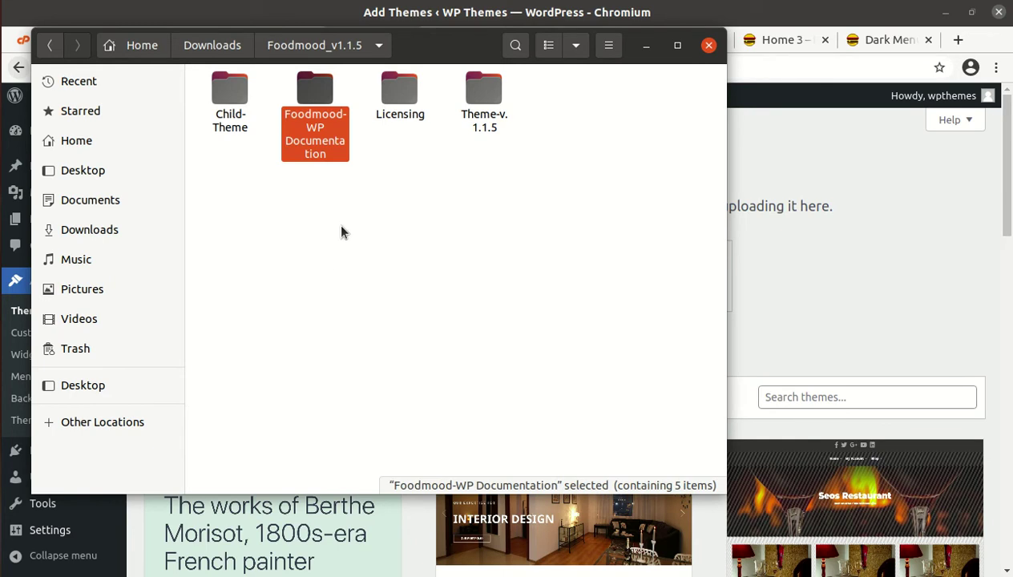
pyautogui.doubleClick(397, 92)
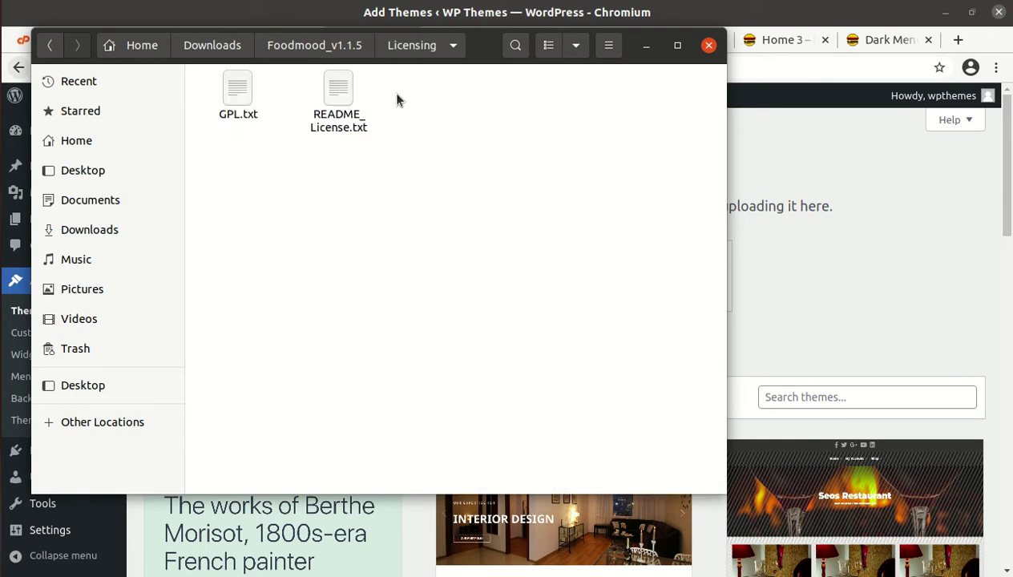
pyautogui.click(306, 47)
pyautogui.doubleClick(485, 92)
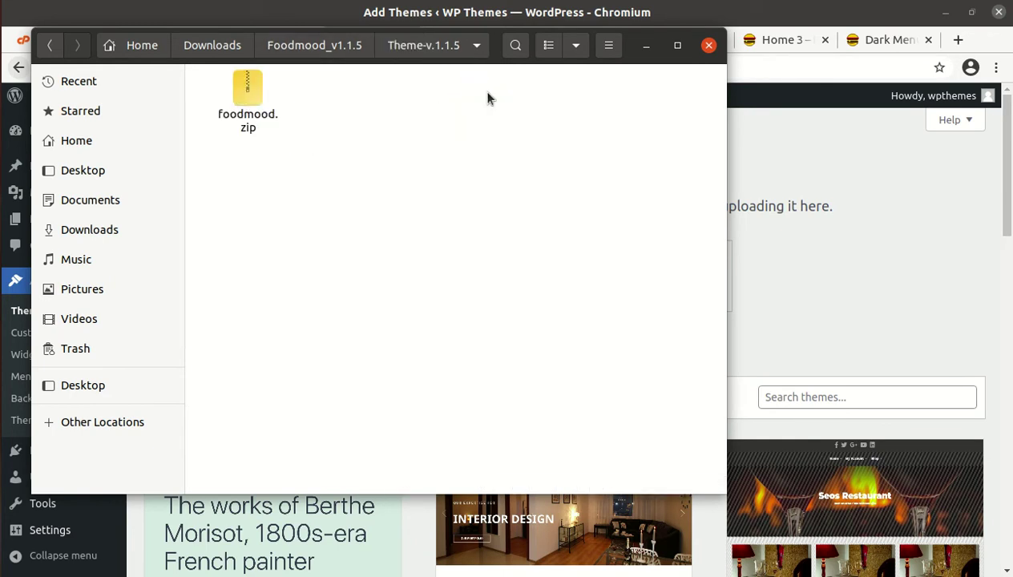
pyautogui.click(646, 45)
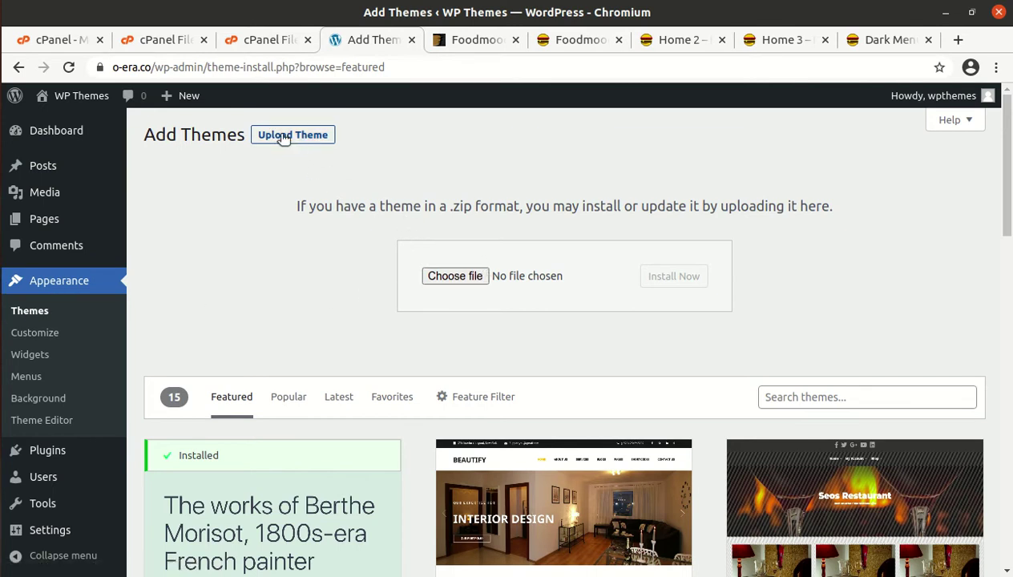
# Step: Close the cPanel upload page for foodmood.zip and open the installed themes page in the WordPress dashboard
pyautogui.click(271, 40)
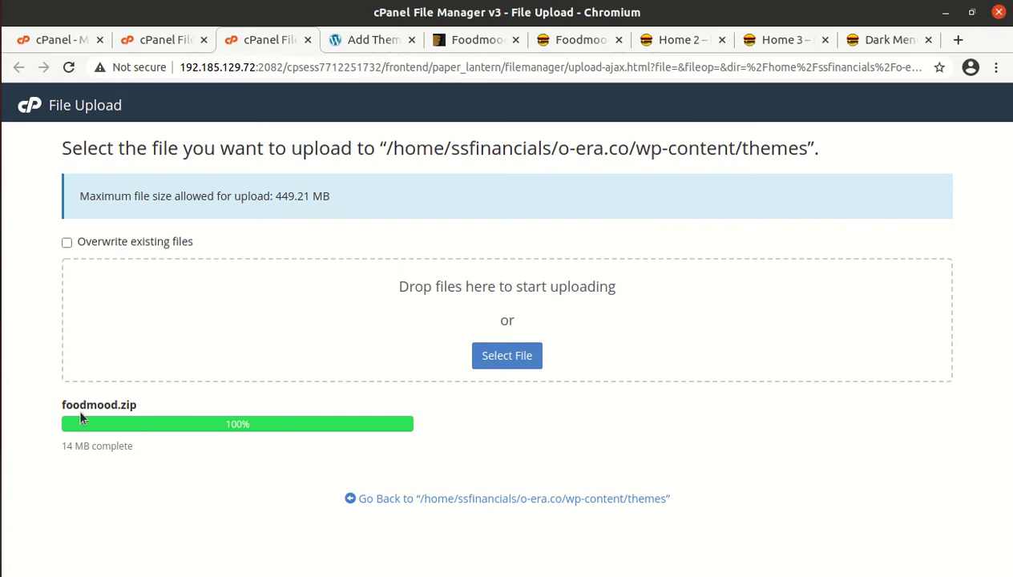
pyautogui.hotkey('ctrl', 'w')
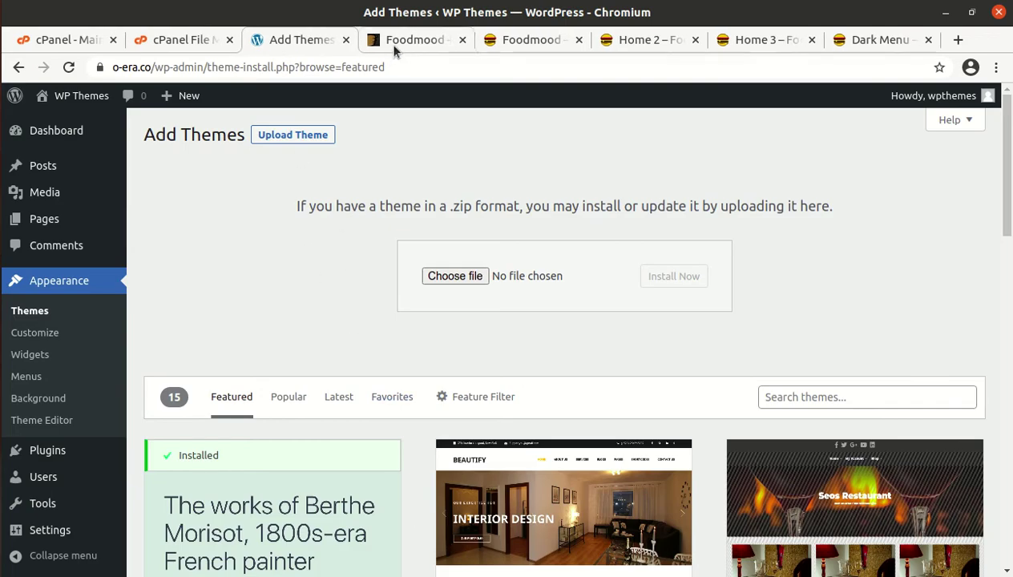
pyautogui.click(35, 312)
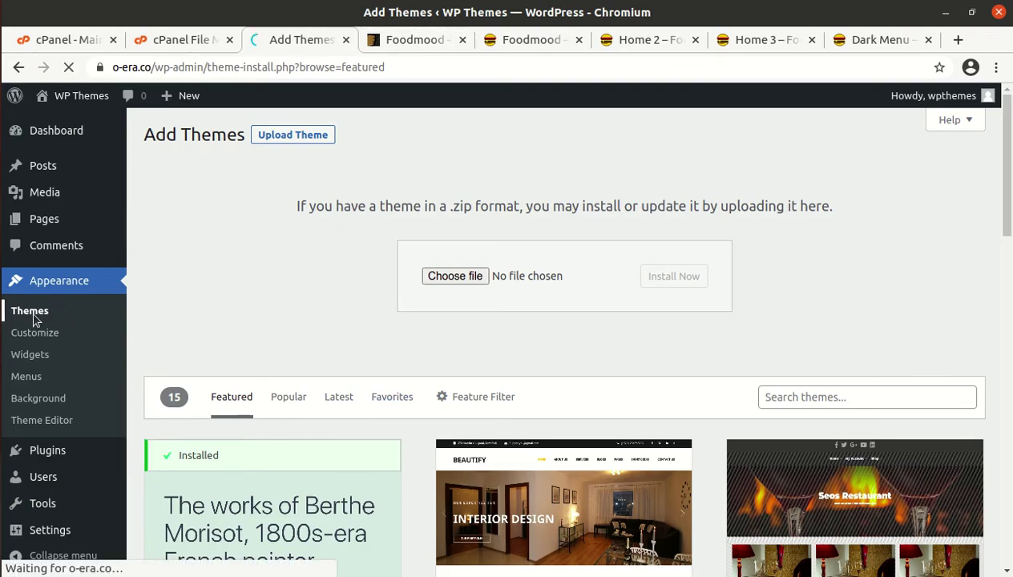
# Step: Switch to the cPanel File Manager, extract foodmood.zip in o-era.co/wp-content/themes, and reload the file list
pyautogui.scroll(-2, 36, 323)
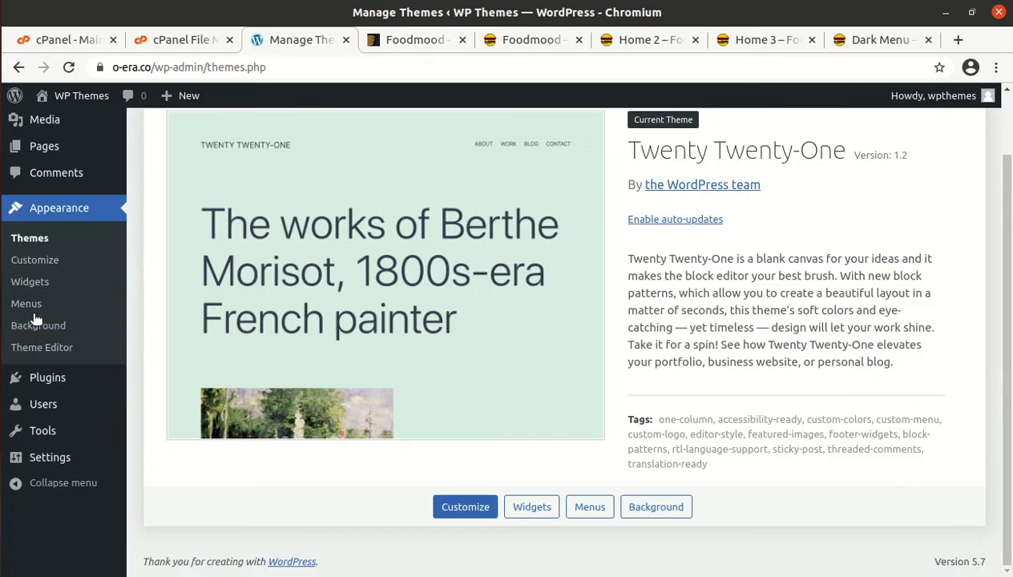
pyautogui.click(36, 241)
pyautogui.click(171, 40)
pyautogui.click(385, 280)
pyautogui.rightClick(385, 281)
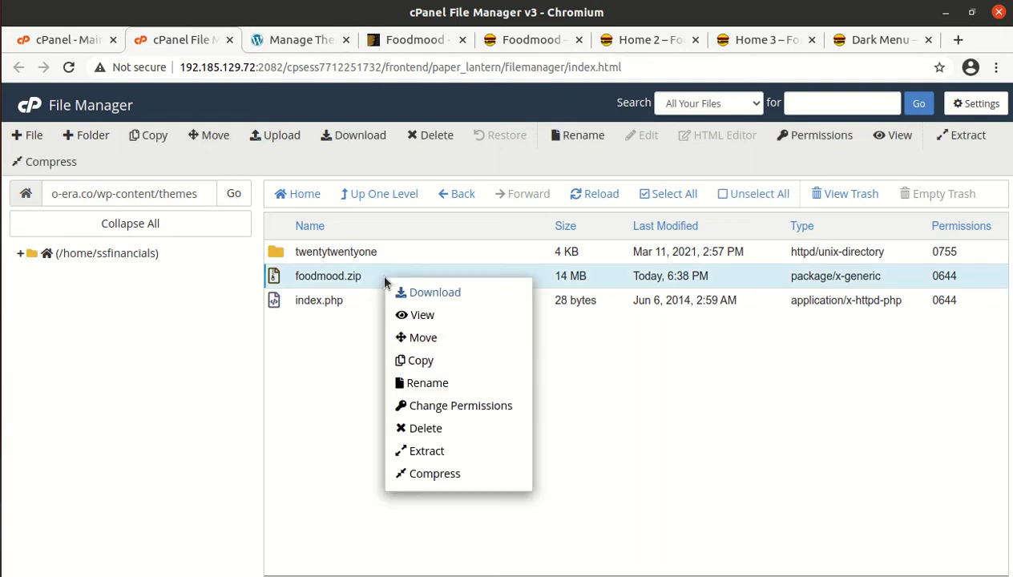
pyautogui.click(409, 451)
pyautogui.click(641, 411)
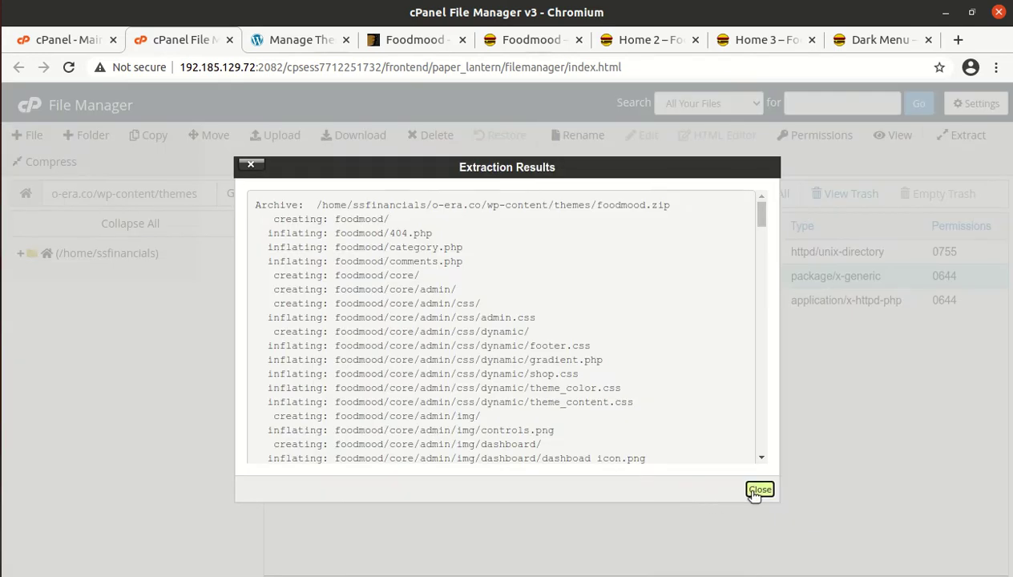
pyautogui.click(759, 489)
pyautogui.click(594, 194)
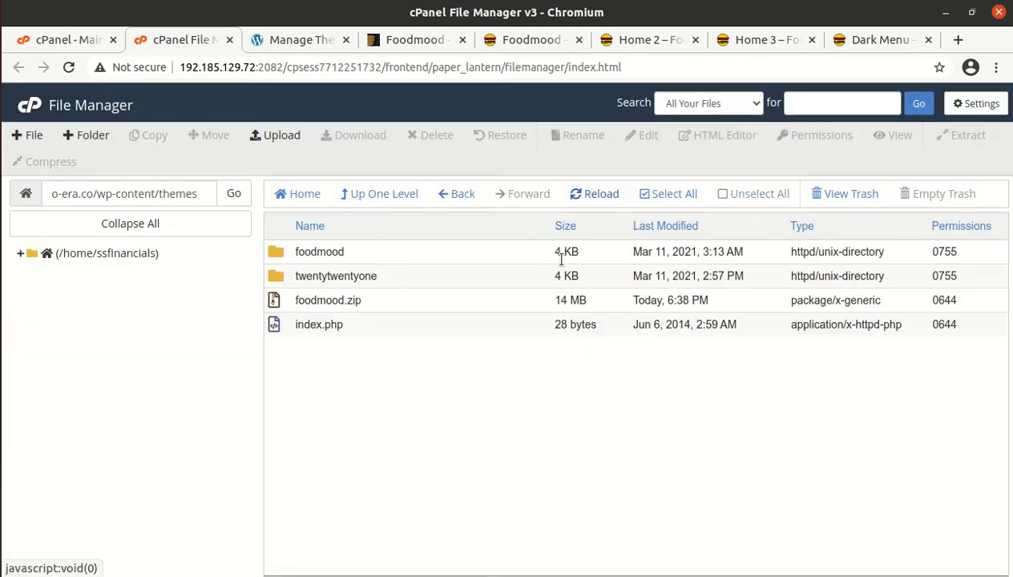
# Step: Inspect the contents of the extracted foodmood folder and return to the themes folder
pyautogui.click(431, 258)
pyautogui.doubleClick(431, 258)
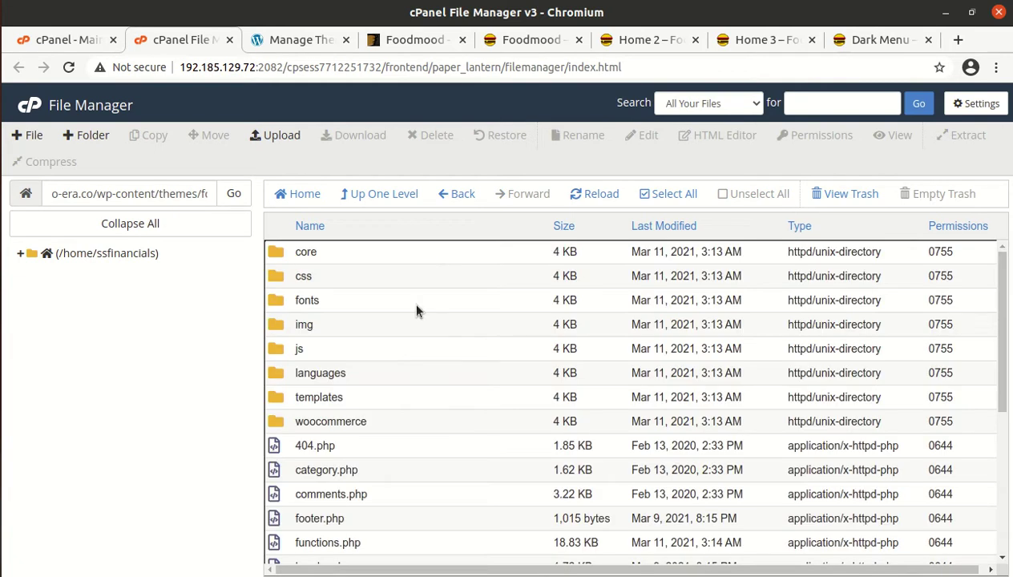
pyautogui.scroll(-4, 398, 353)
pyautogui.scroll(4, 399, 352)
pyautogui.click(379, 195)
# Step: Delete the foodmood.zip archive from the themes folder
pyautogui.click(409, 301)
pyautogui.click(433, 135)
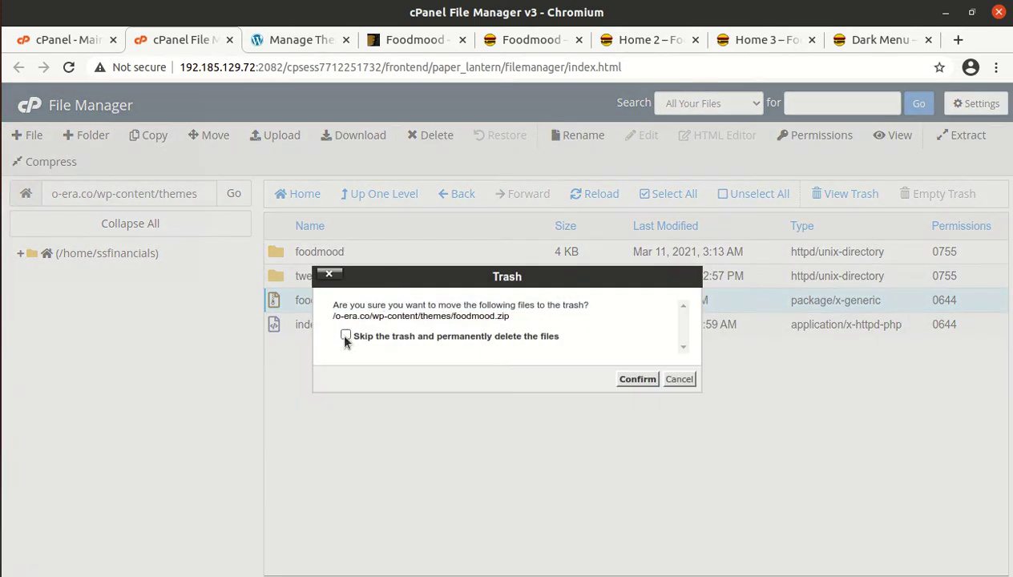
pyautogui.click(633, 379)
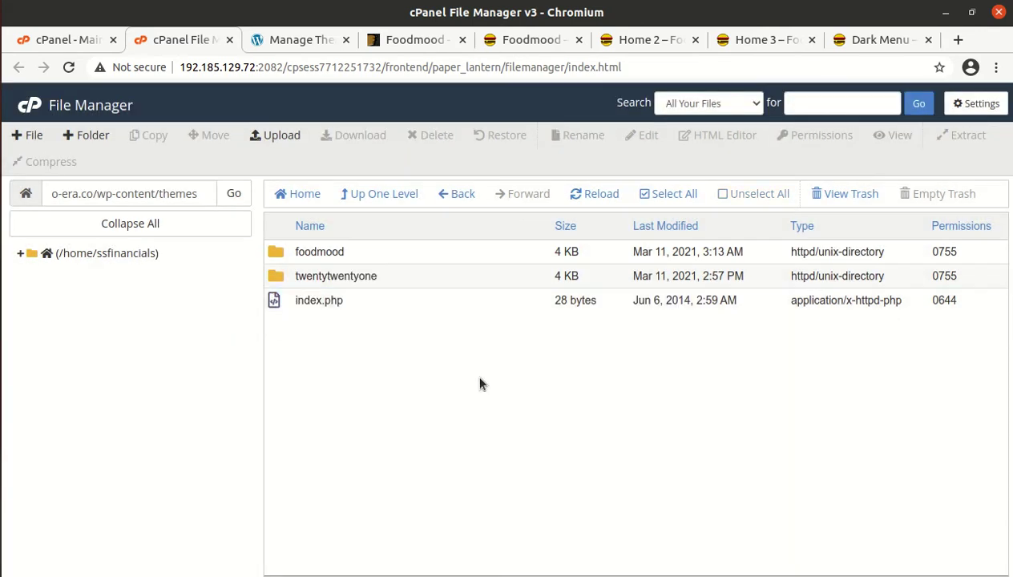
# Step: Switch to the WordPress dashboard, reload the installed themes, check the Foodmood theme's details and version, and activate it
pyautogui.click(300, 40)
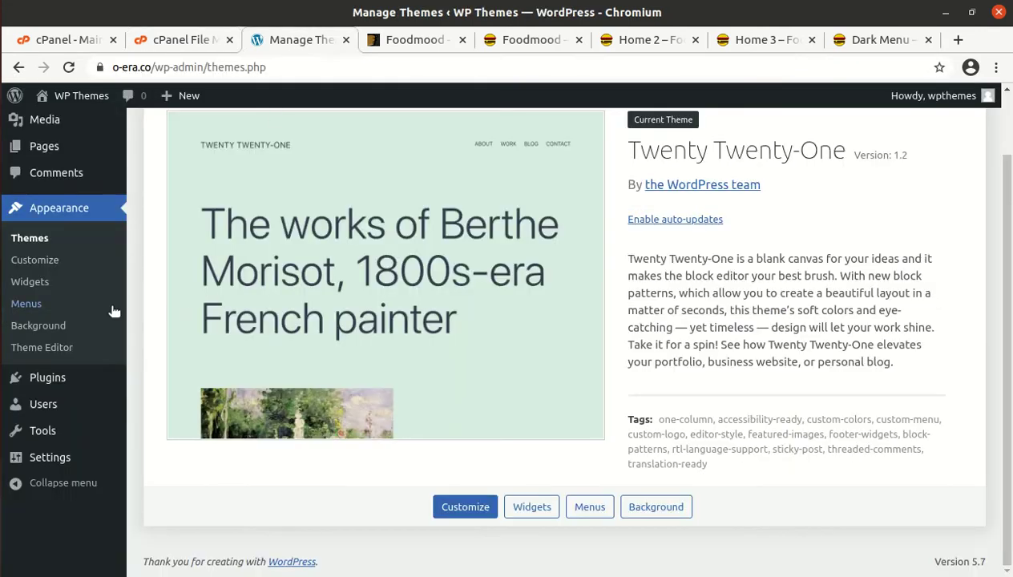
pyautogui.click(43, 245)
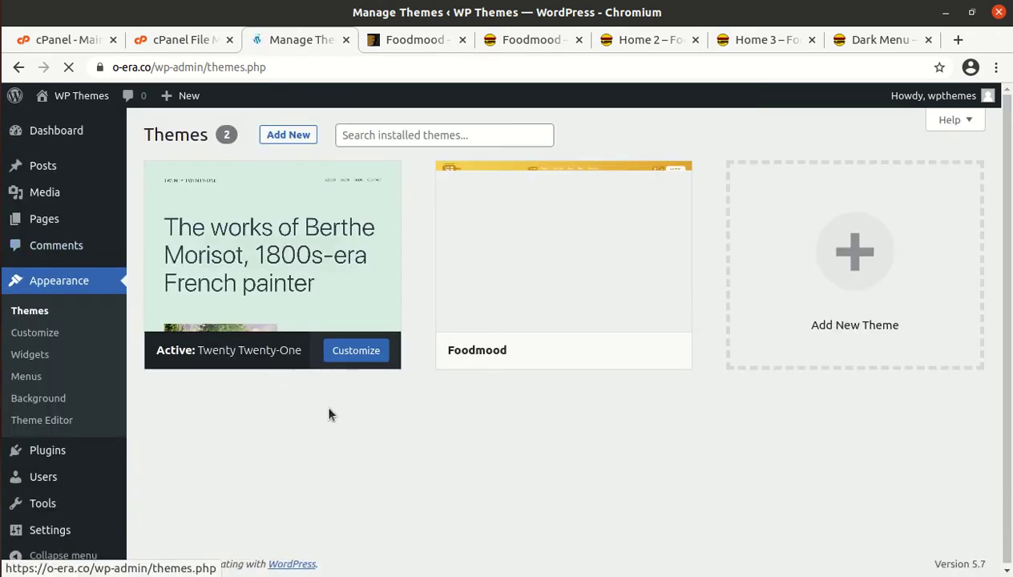
pyautogui.moveTo(527, 212)
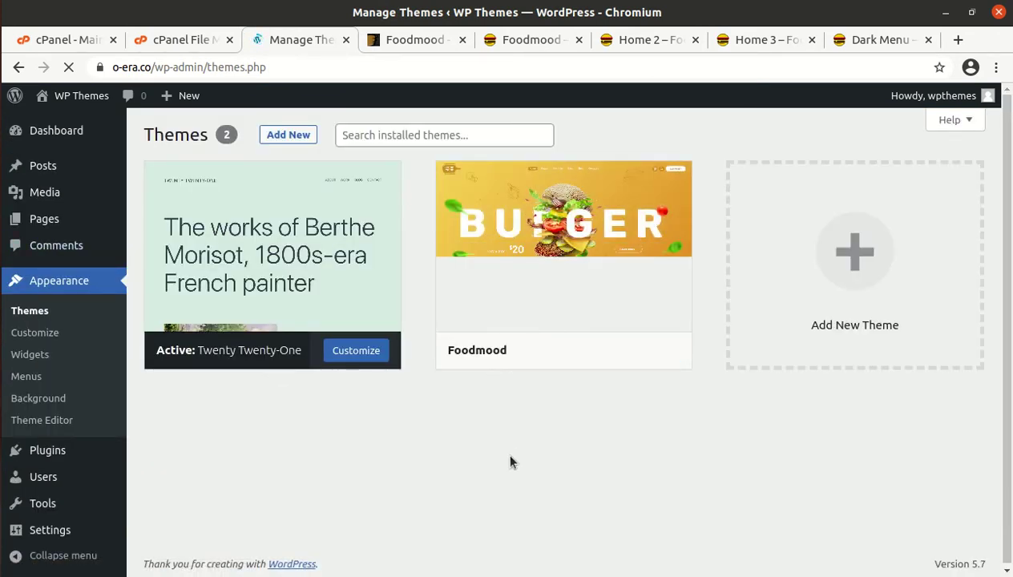
pyautogui.click(539, 266)
pyautogui.moveTo(634, 207); pyautogui.dragTo(815, 208)
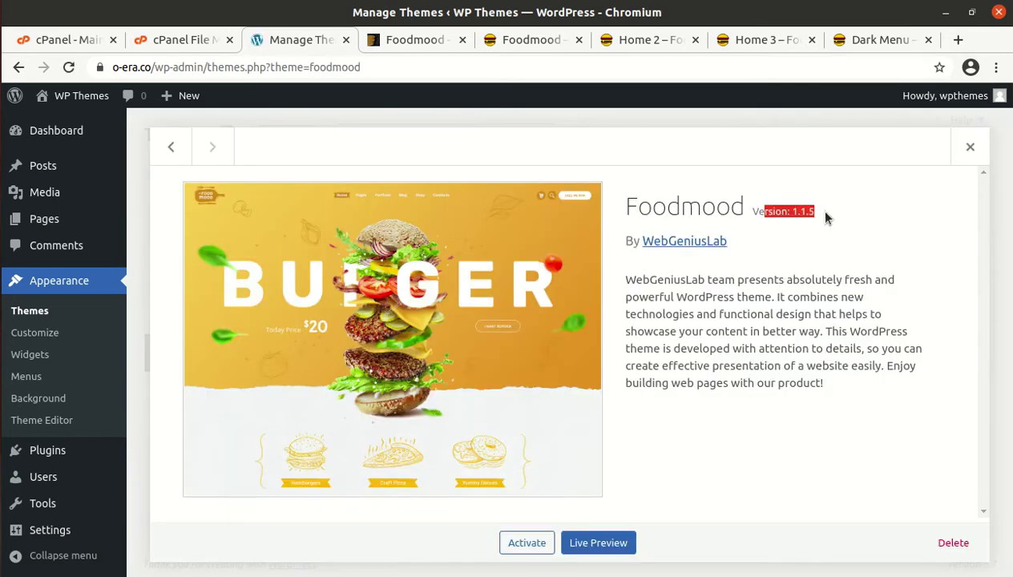
pyautogui.click(798, 248)
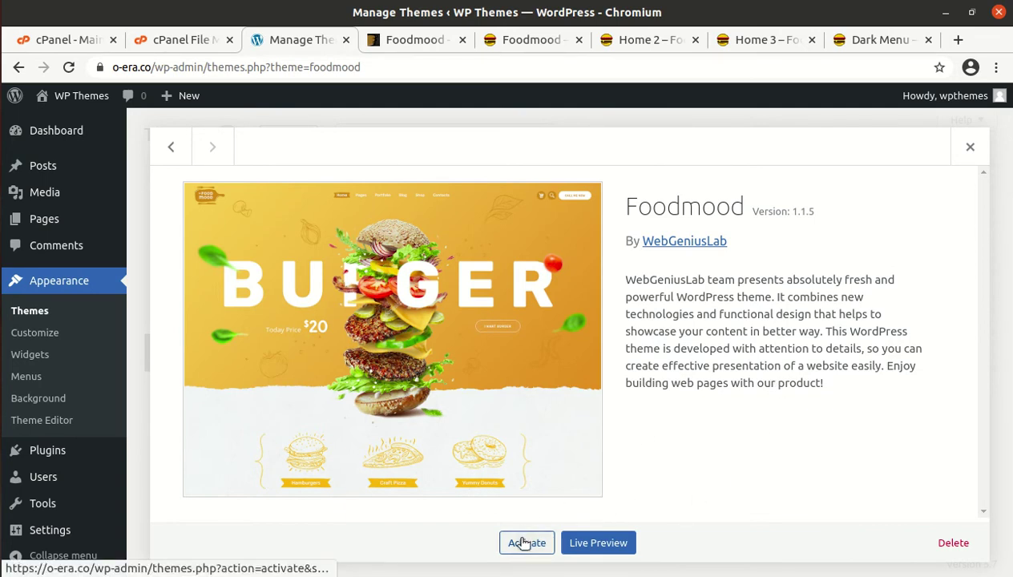
pyautogui.click(521, 542)
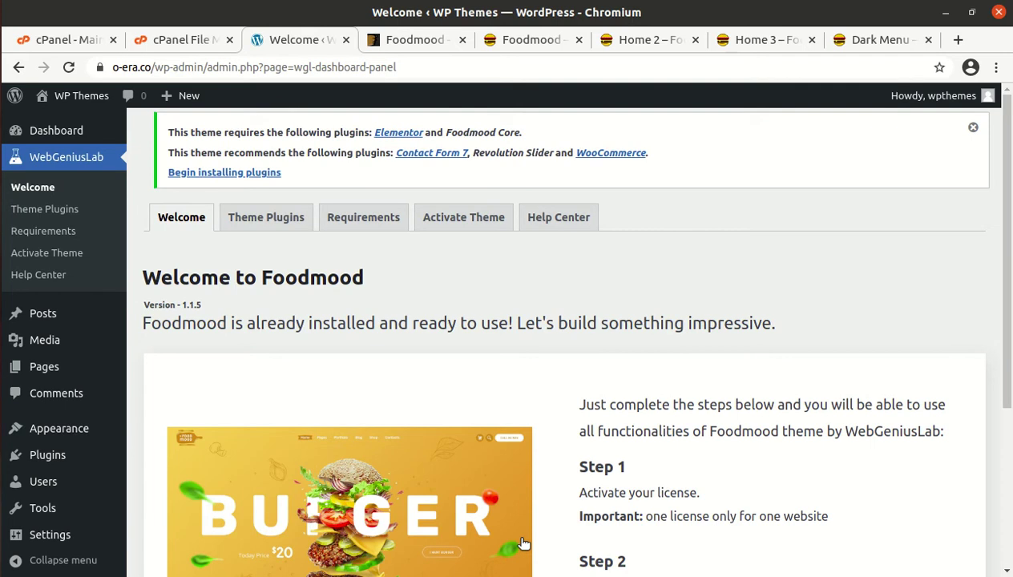
# Step: Read the Foodmood welcome page, including the required plugins notice and the four setup steps
pyautogui.scroll(-3, 373, 344)
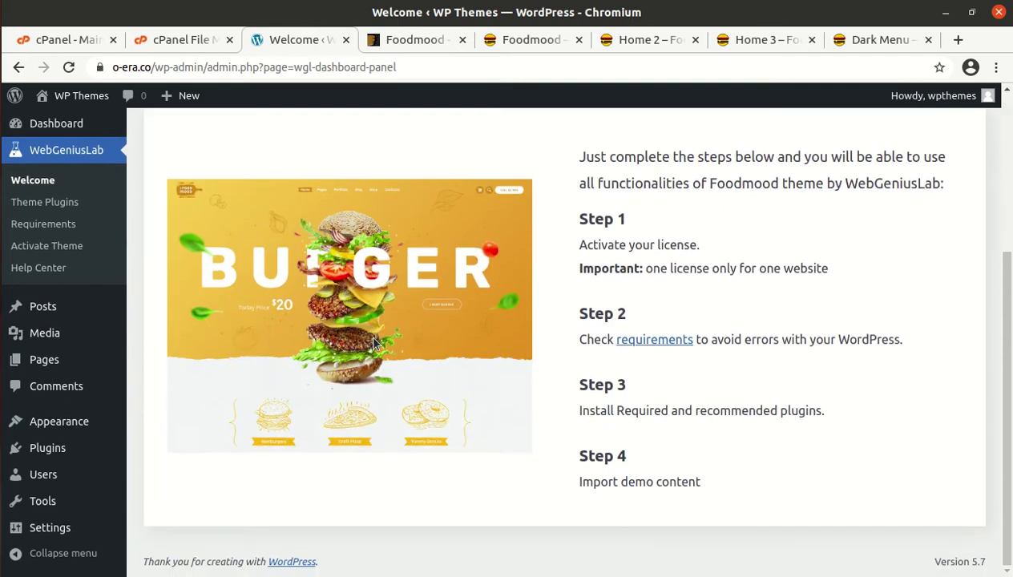
pyautogui.scroll(3, 374, 341)
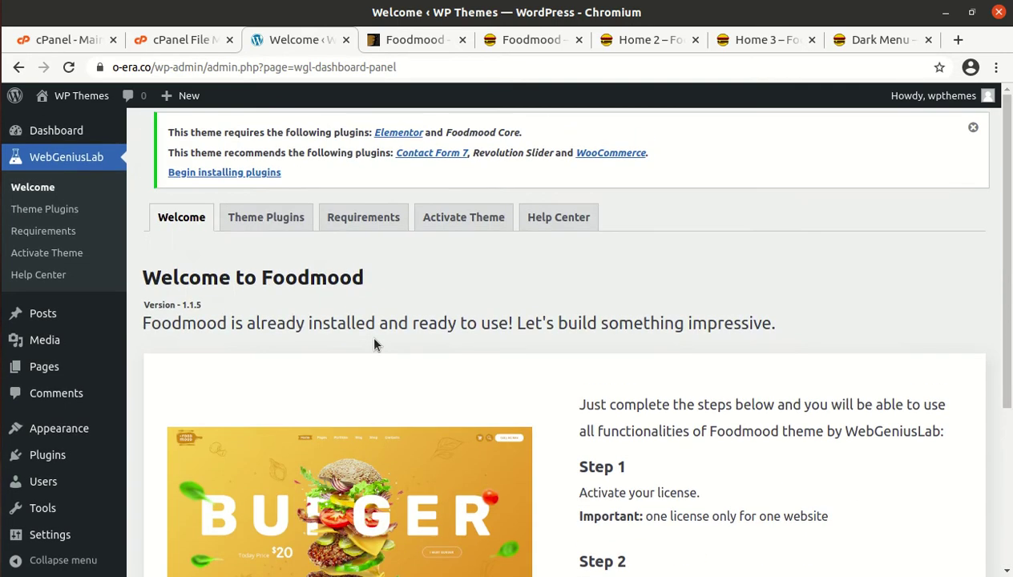
pyautogui.scroll(-3, 497, 258)
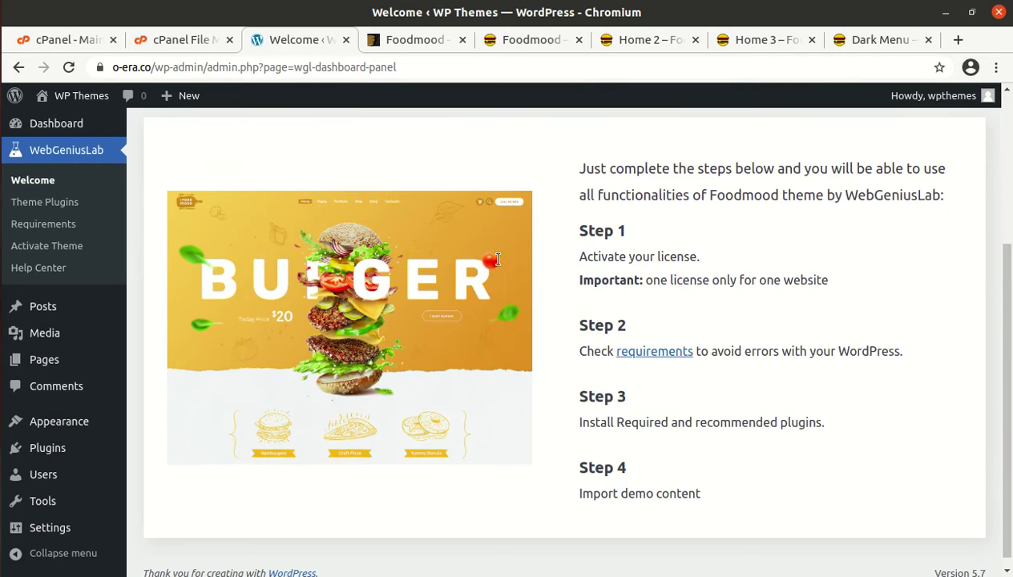
pyautogui.scroll(3, 498, 265)
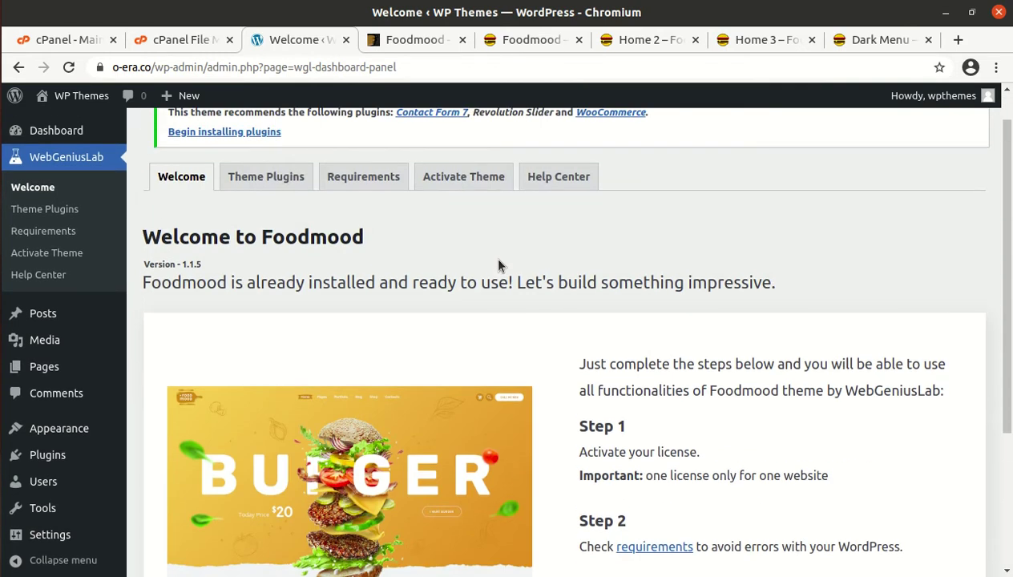
pyautogui.scroll(-2, 498, 265)
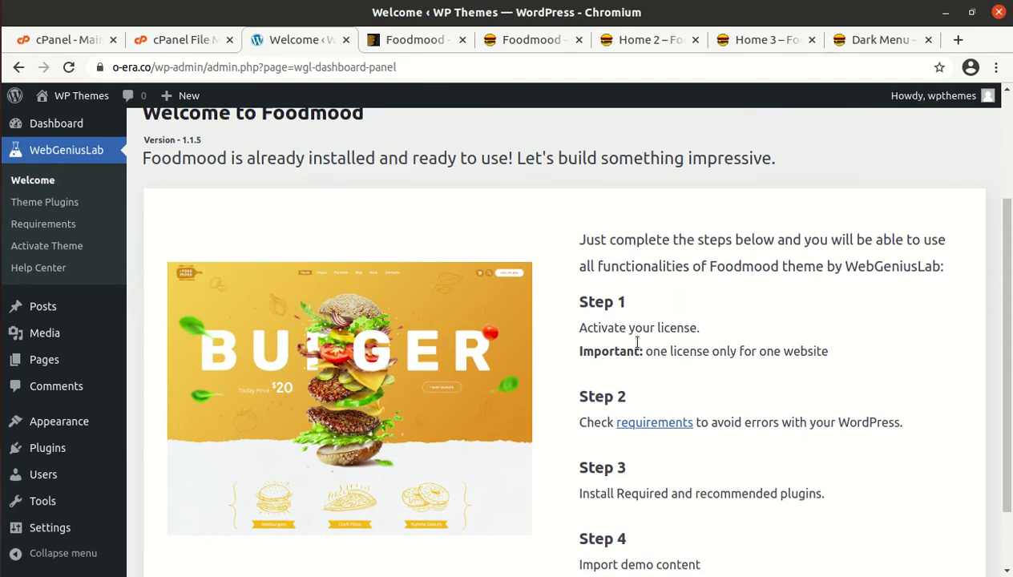
pyautogui.scroll(-1, 597, 369)
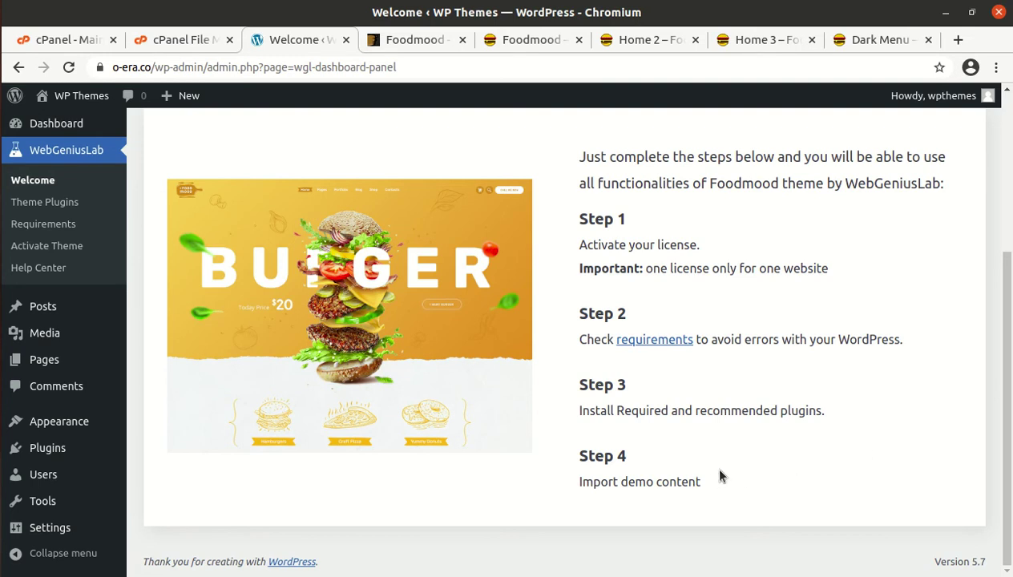
pyautogui.scroll(3, 715, 461)
pyautogui.scroll(-2, 719, 453)
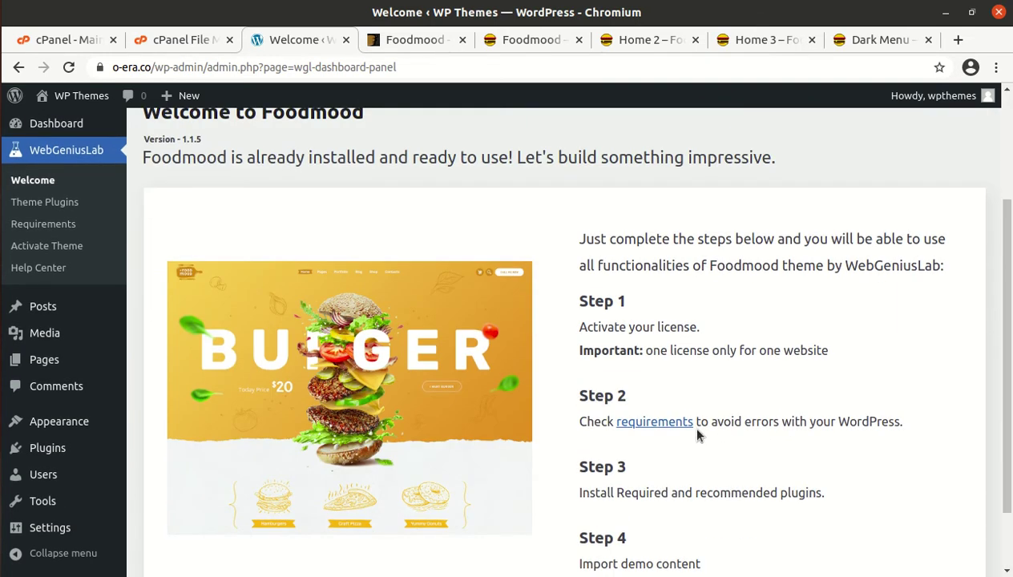
pyautogui.scroll(2, 416, 260)
pyautogui.scroll(1, 416, 263)
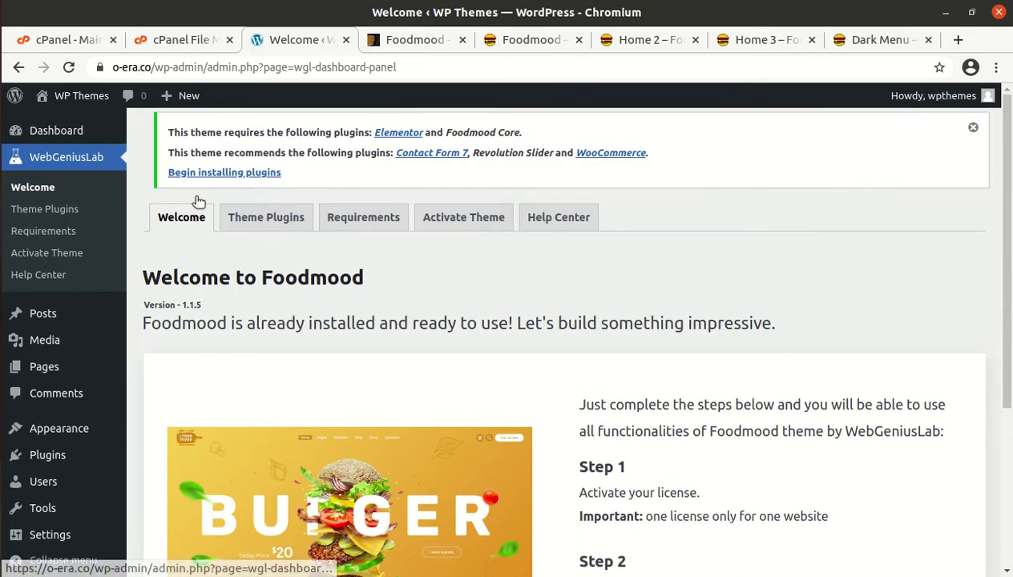
# Step: Open the Foodmood theme's plugin list and review the required and recommended plugins
pyautogui.click(267, 223)
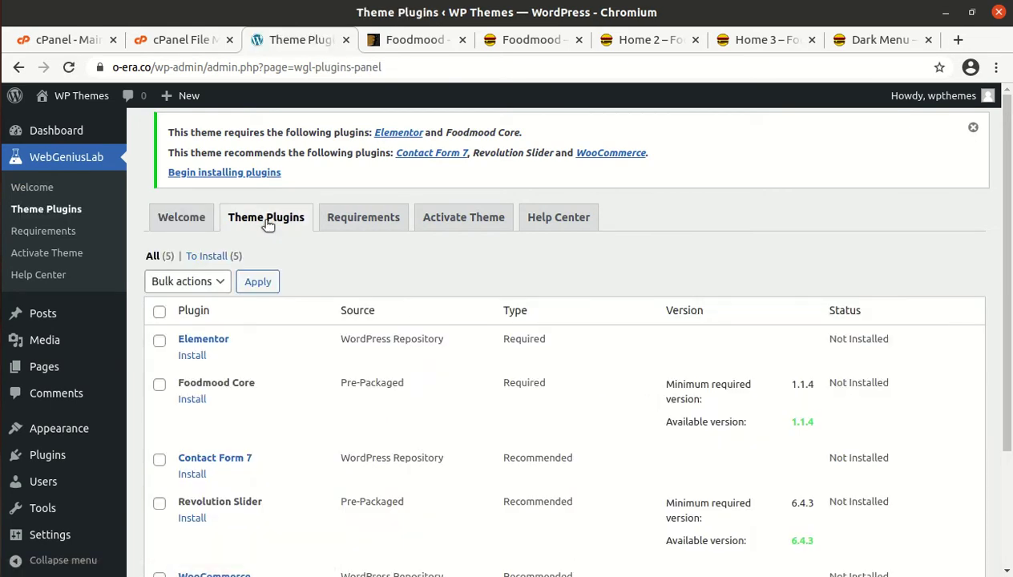
pyautogui.scroll(-2, 282, 257)
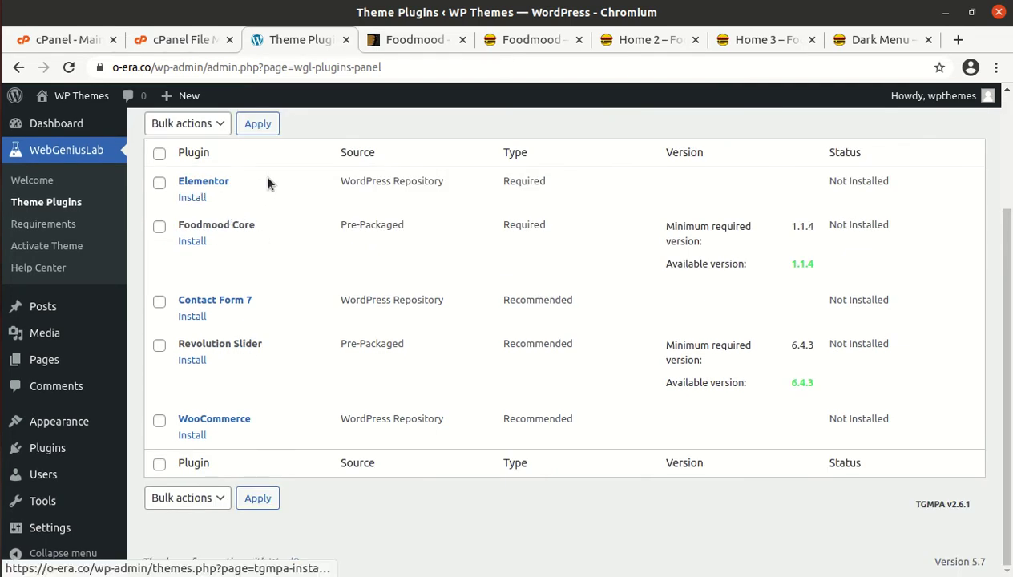
pyautogui.moveTo(232, 182); pyautogui.dragTo(177, 184)
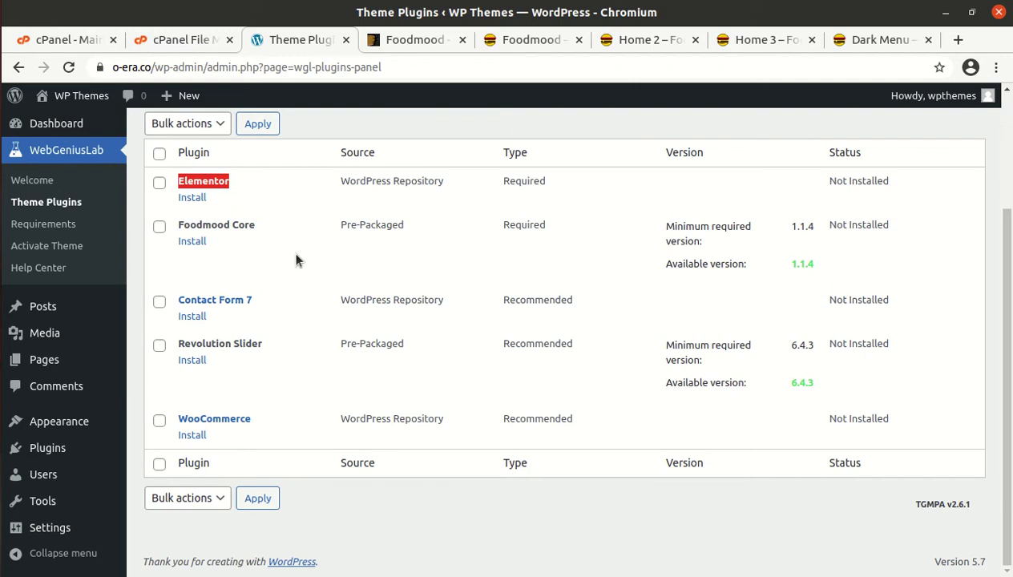
pyautogui.moveTo(267, 221); pyautogui.dragTo(185, 225)
pyautogui.moveTo(265, 302); pyautogui.dragTo(175, 300)
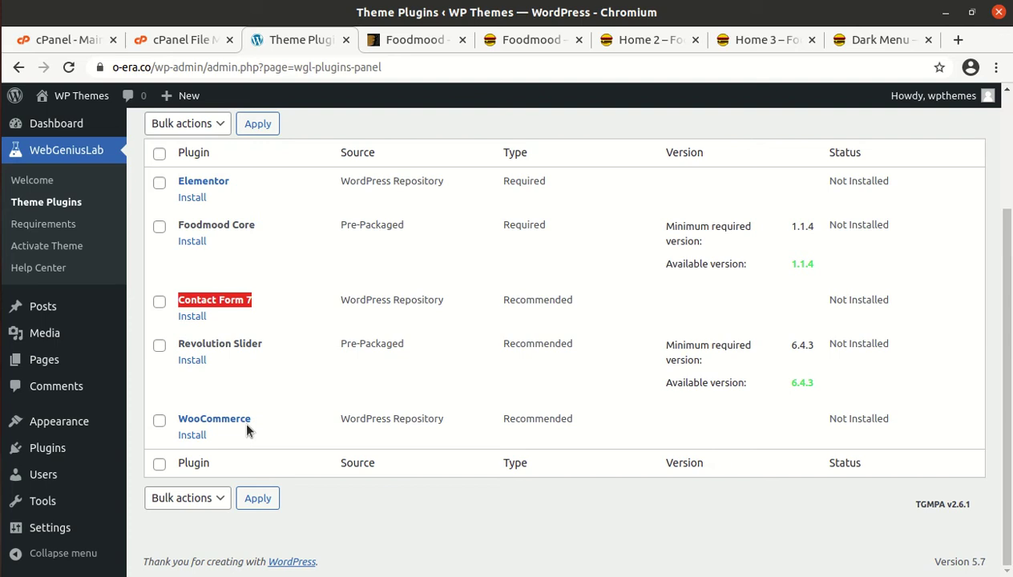
# Step: Try to apply the bulk Install action to the theme plugins without selecting any of them
pyautogui.click(217, 128)
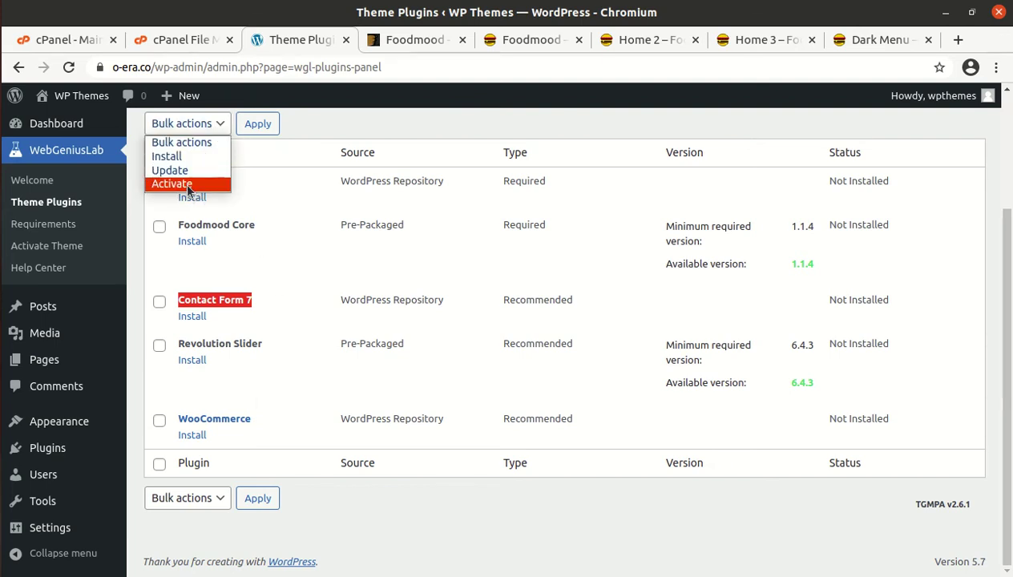
pyautogui.click(182, 157)
pyautogui.click(262, 125)
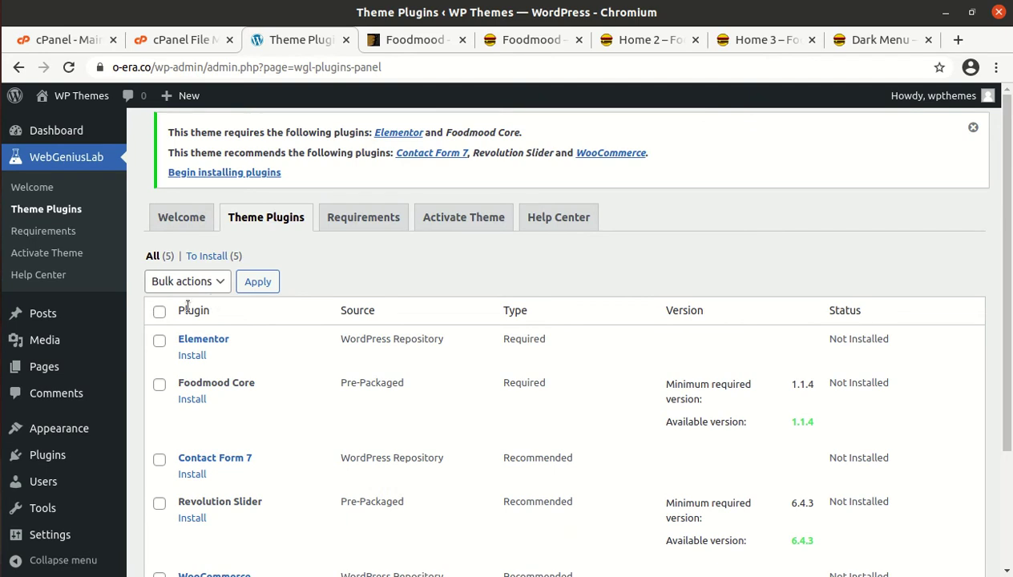
# Step: Select all five theme plugins and try to install them with the bulk Install action
pyautogui.click(158, 312)
pyautogui.scroll(-2, 238, 290)
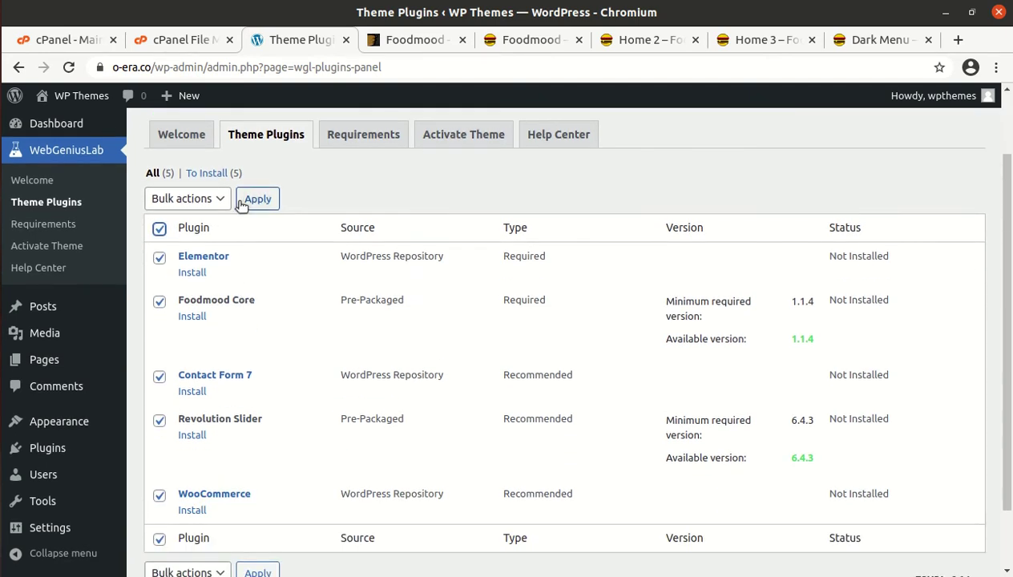
pyautogui.click(209, 198)
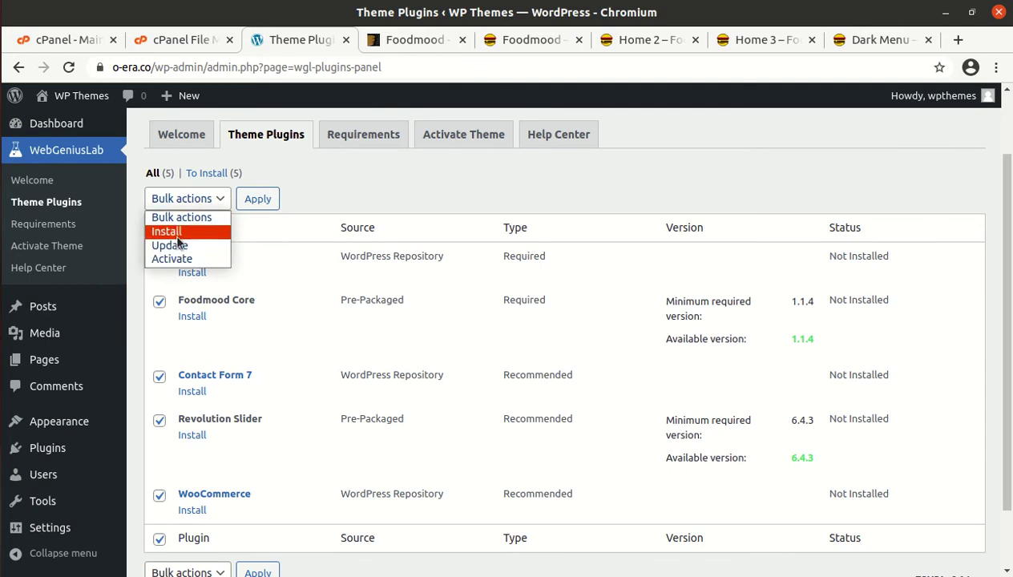
pyautogui.click(172, 232)
pyautogui.click(249, 206)
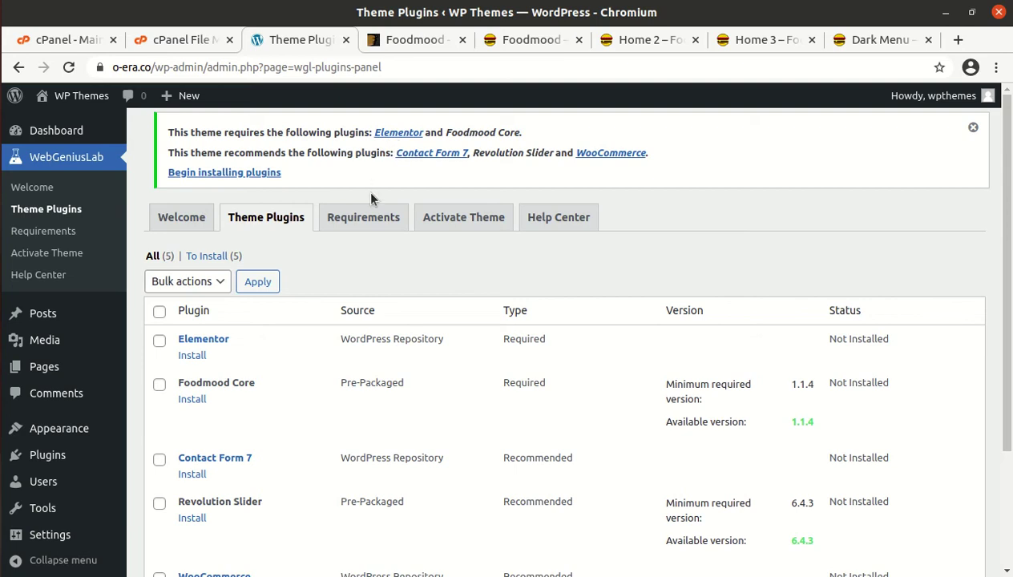
# Step: Retry the bulk installation, choosing the Install action before selecting all the theme plugins
pyautogui.click(178, 283)
pyautogui.click(169, 317)
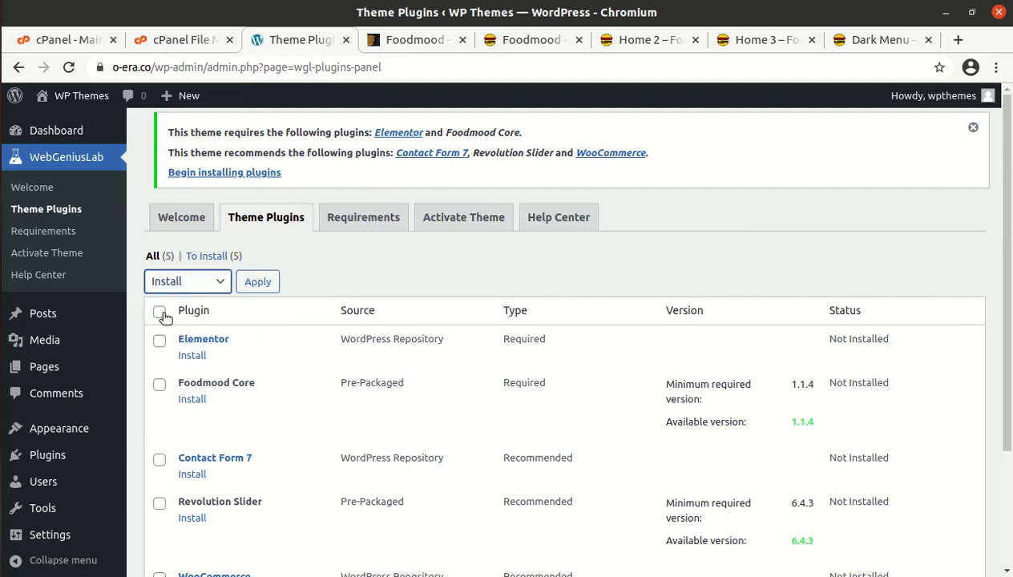
pyautogui.click(158, 312)
pyautogui.click(259, 282)
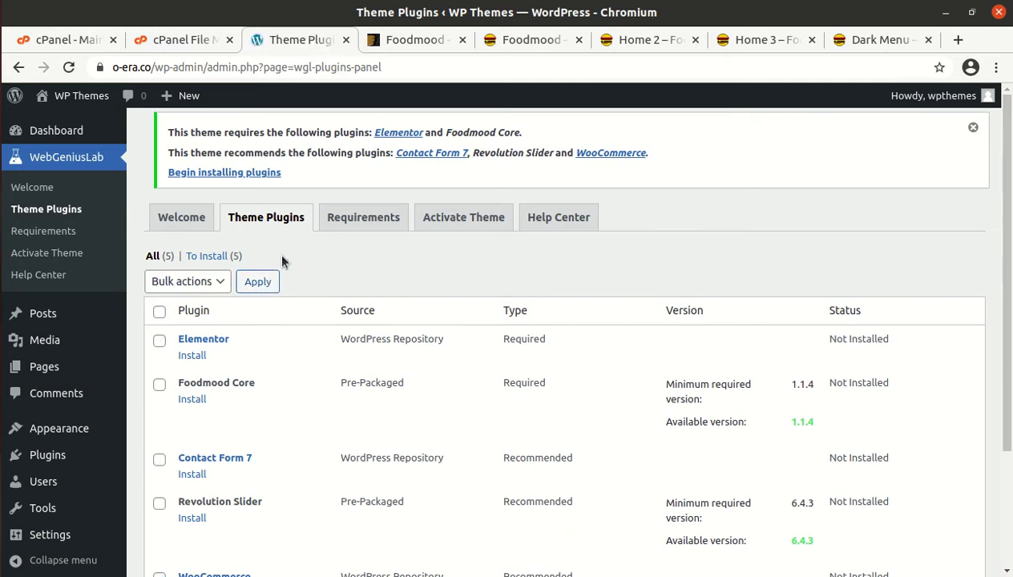
# Step: Install the Elementor plugin individually, return to the required plugins installer, and activate Elementor
pyautogui.click(191, 357)
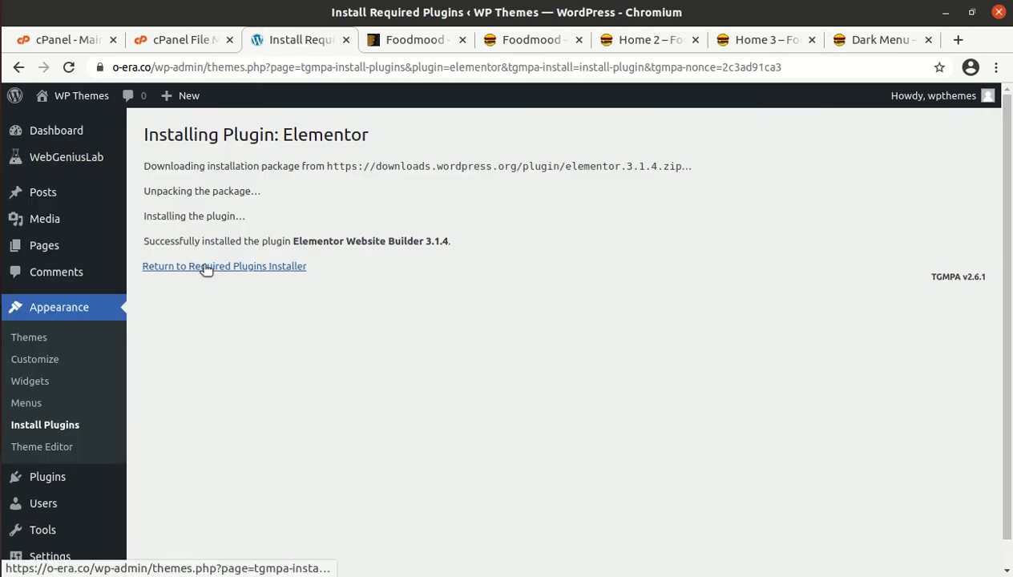
pyautogui.click(206, 267)
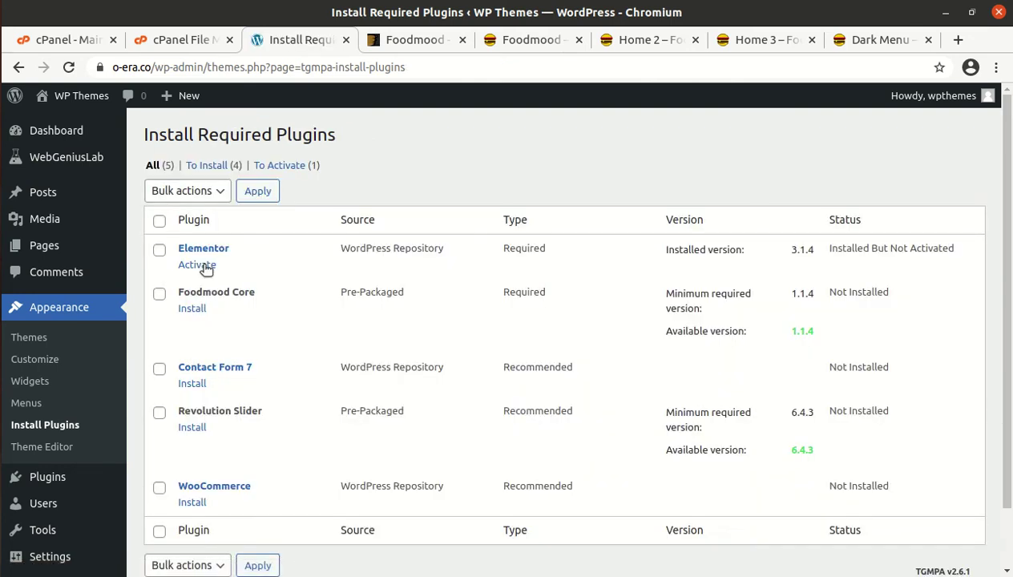
pyautogui.click(197, 265)
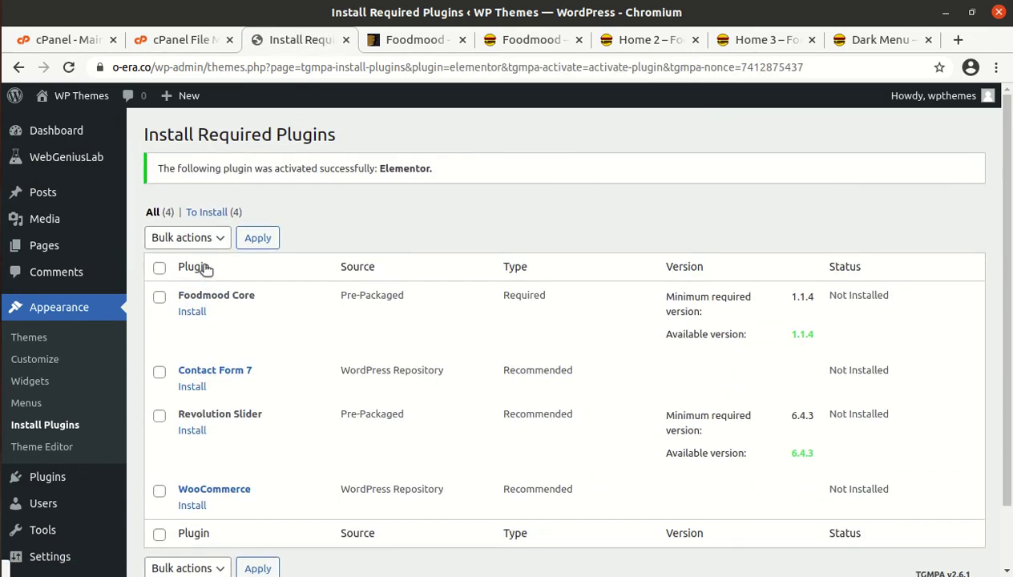
# Step: Install the required Foodmood Core plugin, return to the required plugins installer, and activate it
pyautogui.click(193, 313)
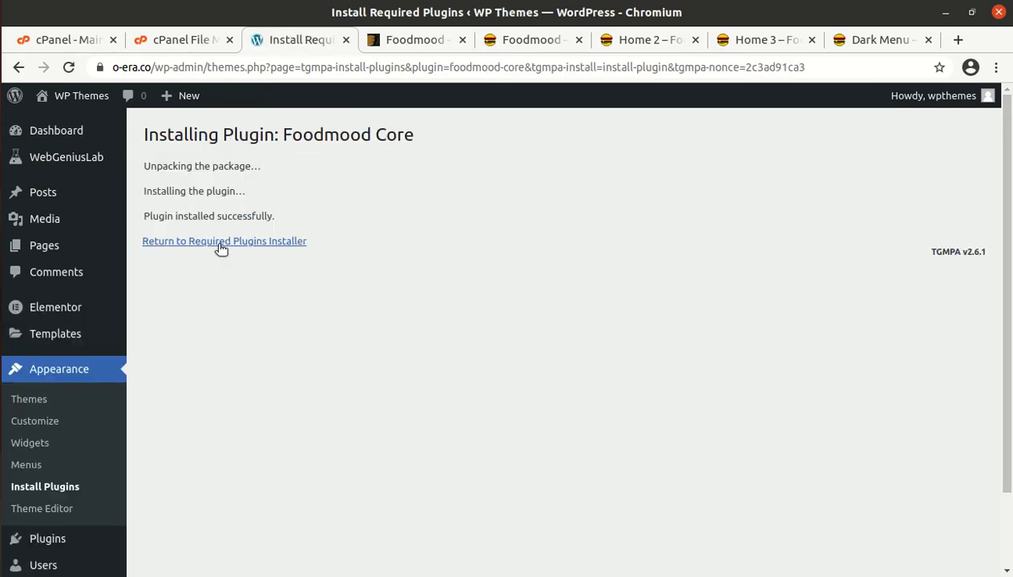
pyautogui.click(219, 243)
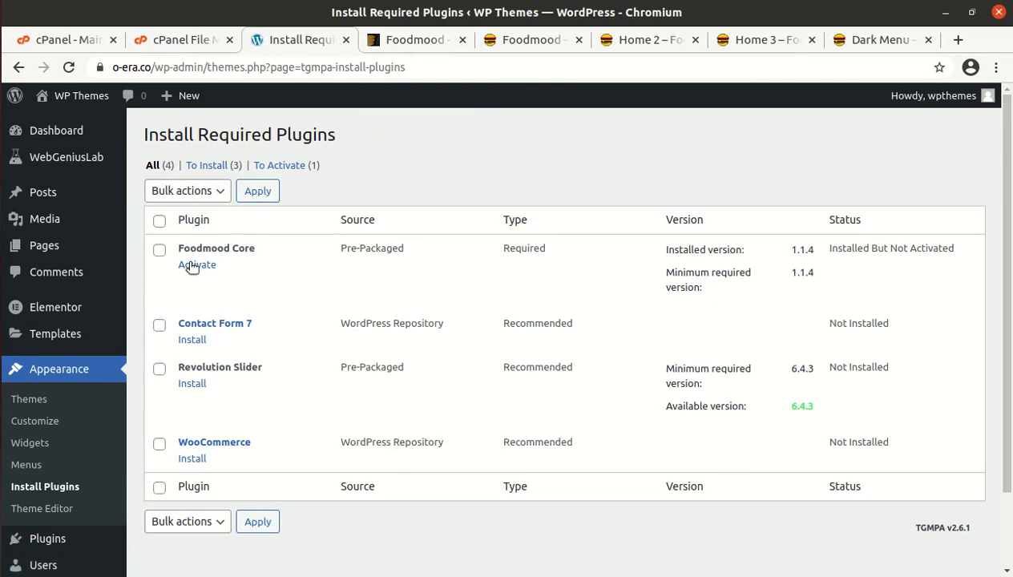
pyautogui.click(196, 265)
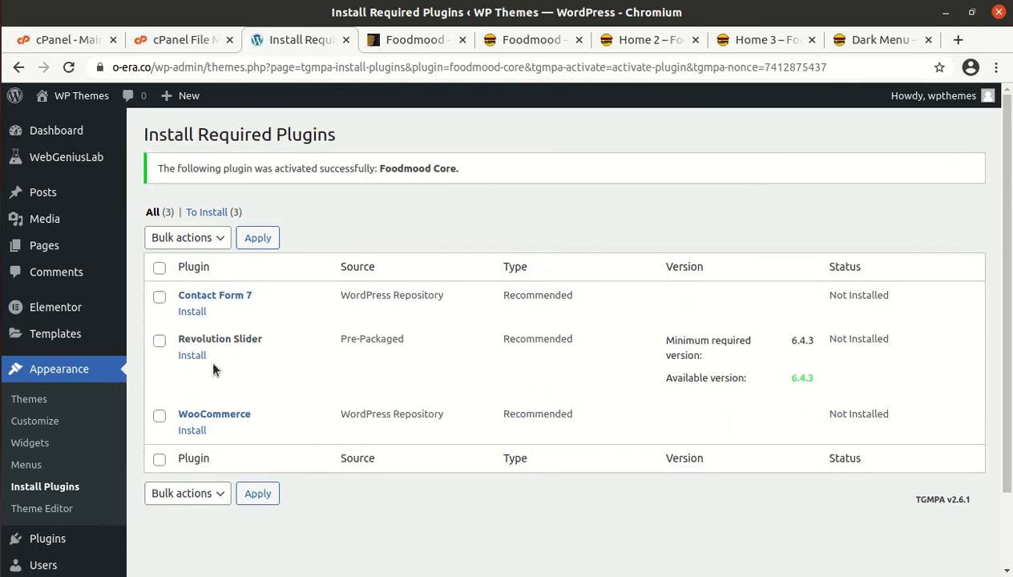
# Step: Install the recommended Contact Form 7 plugin and activate it from the required plugins installer
pyautogui.click(190, 312)
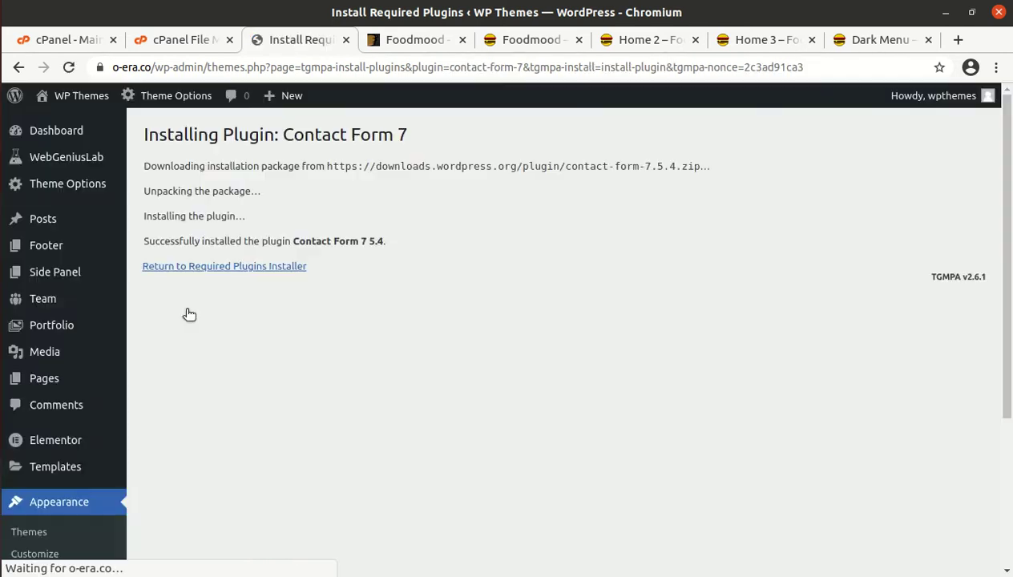
pyautogui.click(222, 269)
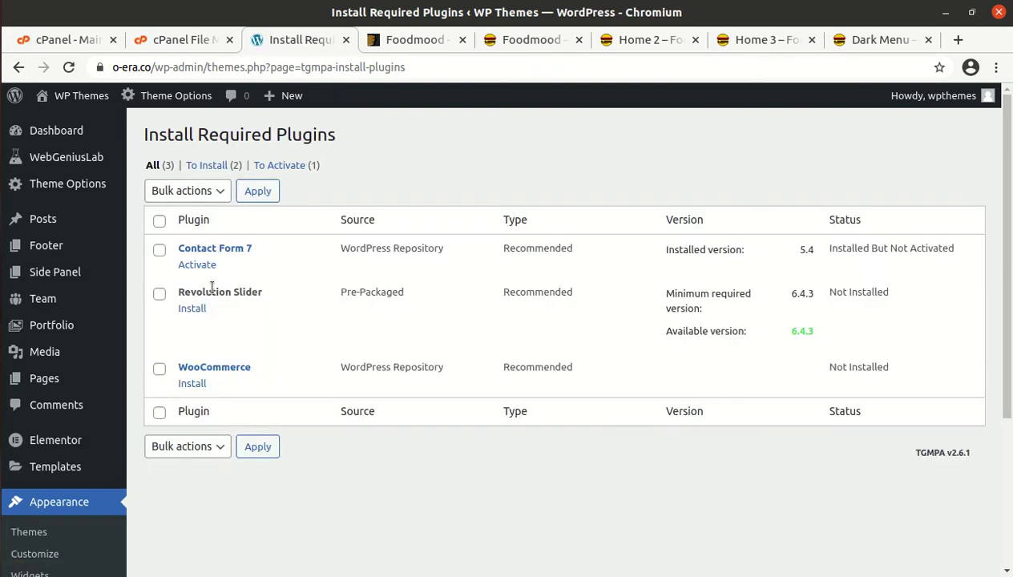
pyautogui.click(192, 267)
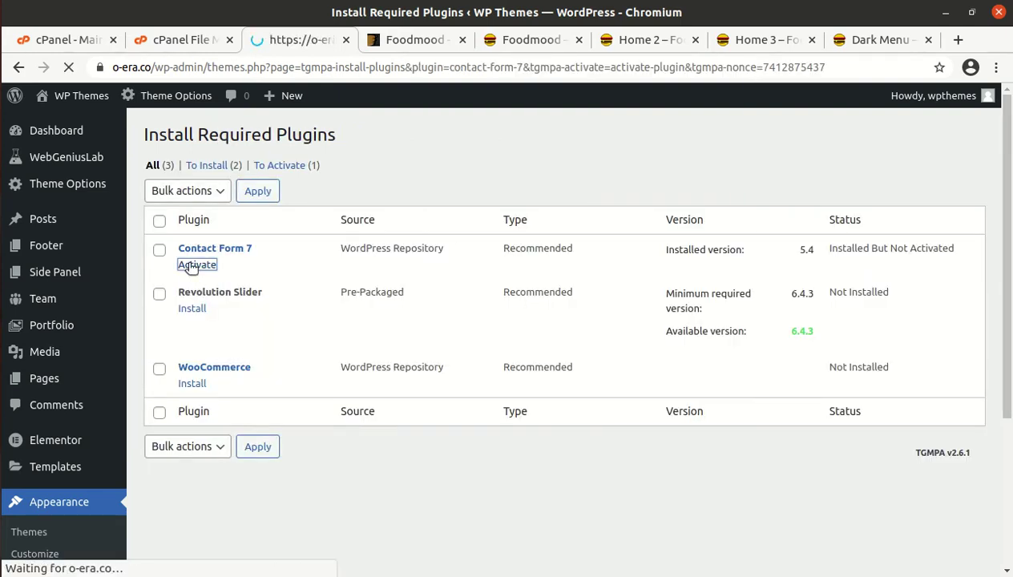
# Step: Install the recommended Revolution Slider plugin and activate it from the required plugins installer
pyautogui.click(193, 312)
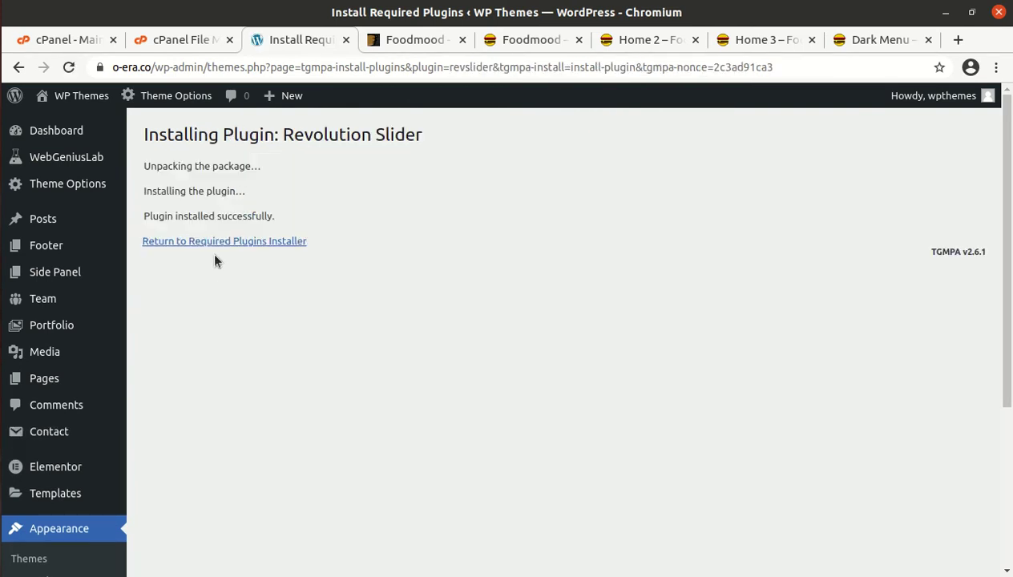
pyautogui.click(220, 244)
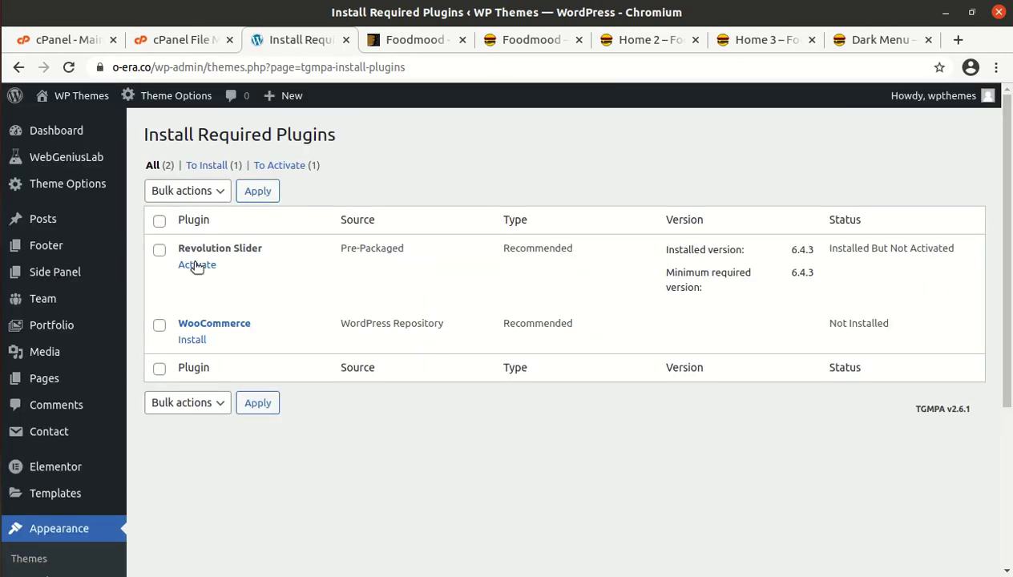
pyautogui.click(195, 265)
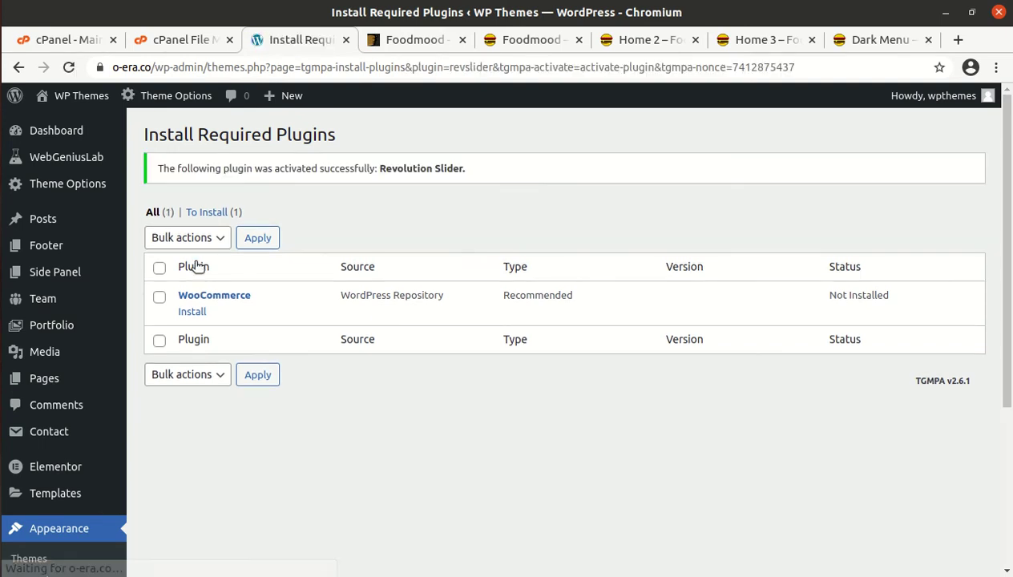
# Step: Install and activate the WooCommerce plugin, the last one in the required plugins installer, and go to the dashboard
pyautogui.click(191, 312)
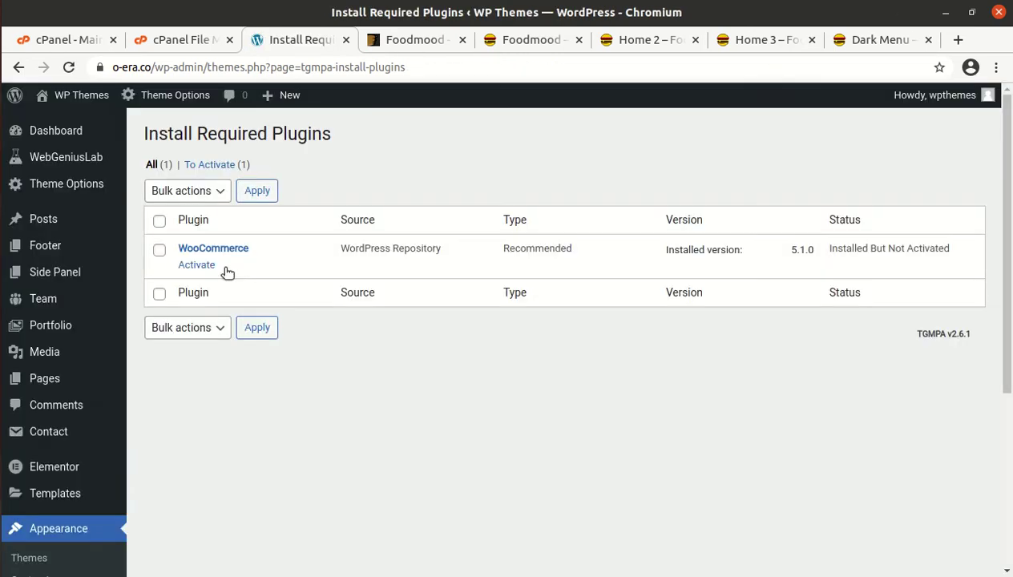
pyautogui.click(194, 269)
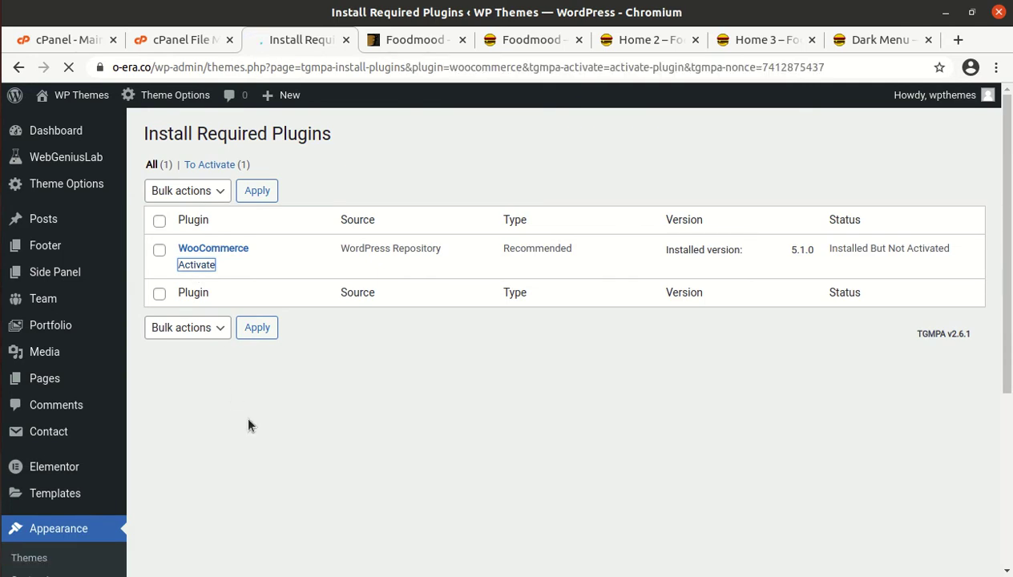
pyautogui.click(55, 138)
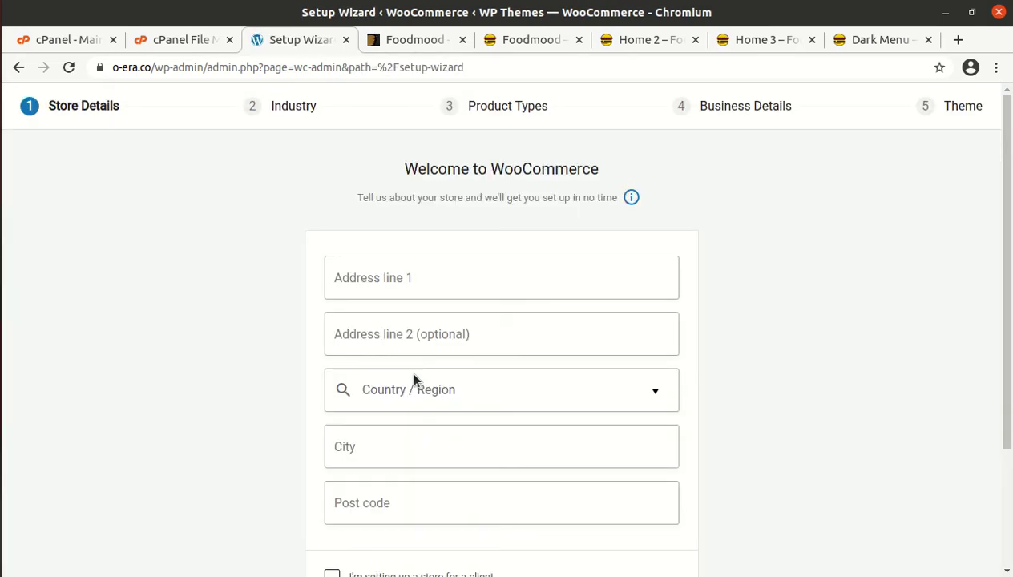
# Step: Skip the WooCommerce store details setup and dismiss the welcome dialog on its home page
pyautogui.scroll(-3, 445, 363)
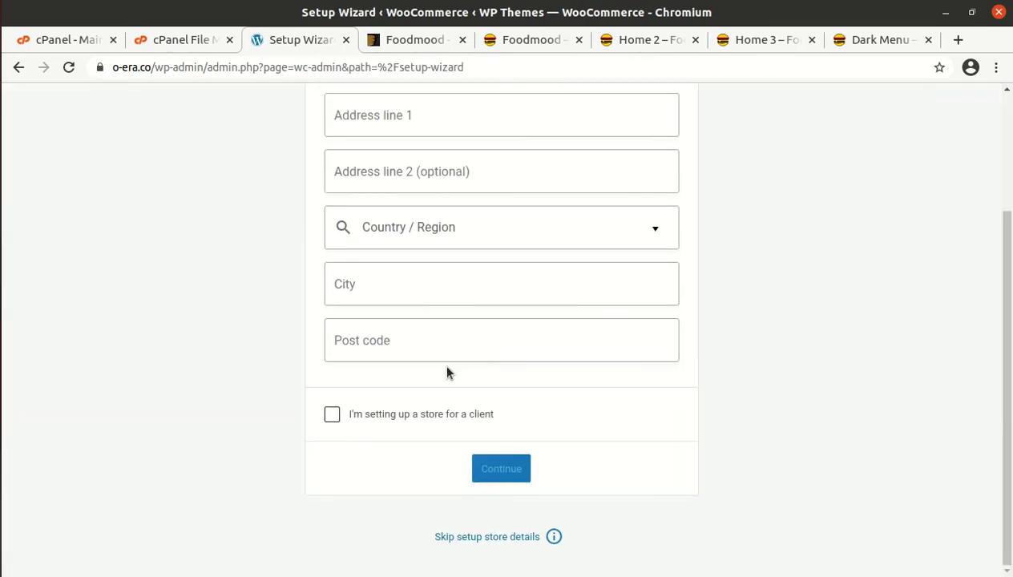
pyautogui.click(476, 537)
pyautogui.click(653, 367)
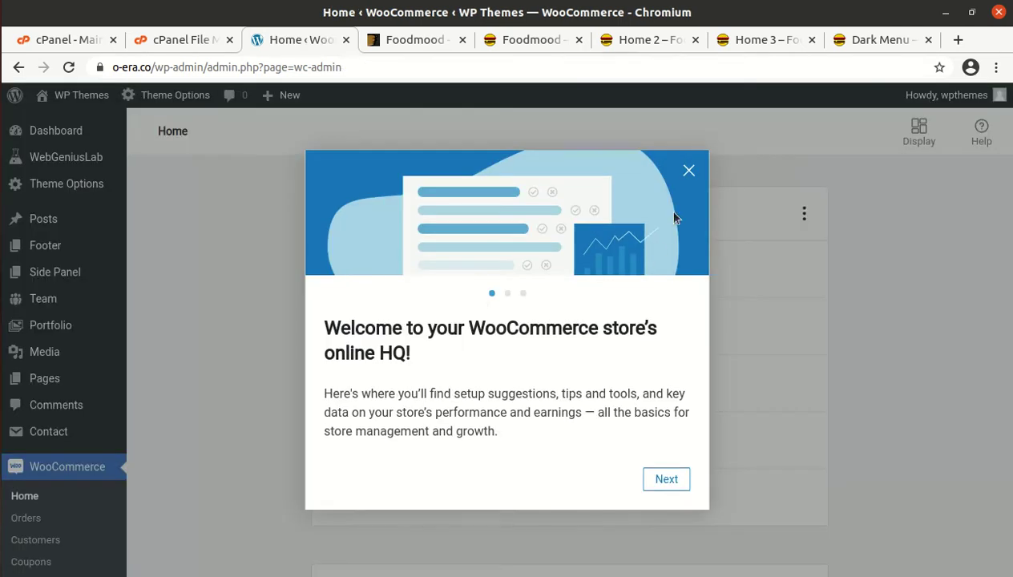
pyautogui.click(689, 170)
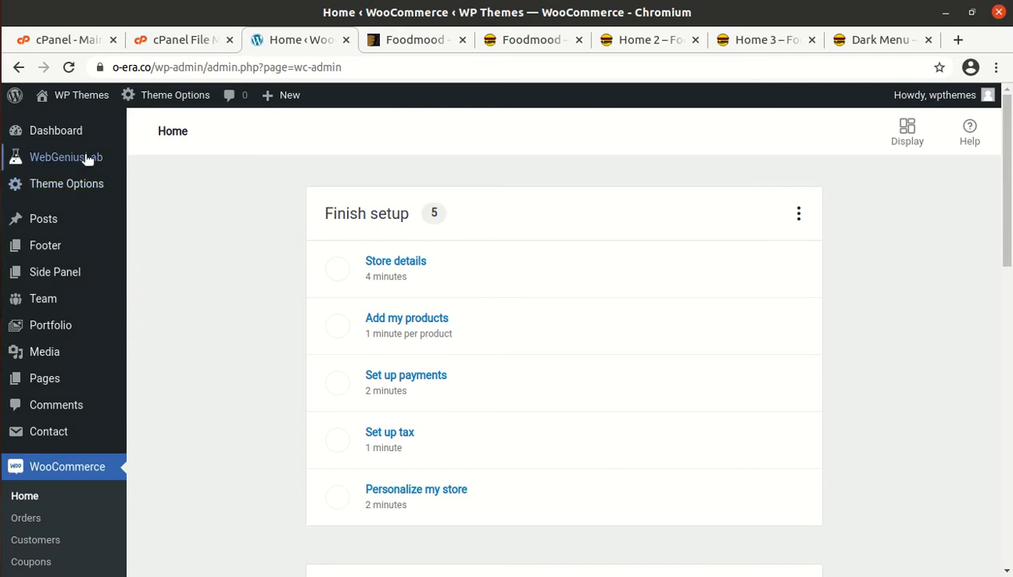
# Step: Open the list of installed plugins and check the activation status of the theme's plugins
pyautogui.scroll(-2, 58, 375)
pyautogui.scroll(-2, 54, 367)
pyautogui.scroll(-2, 24, 416)
pyautogui.scroll(-4, 48, 489)
pyautogui.moveTo(45, 446)
pyautogui.click(151, 451)
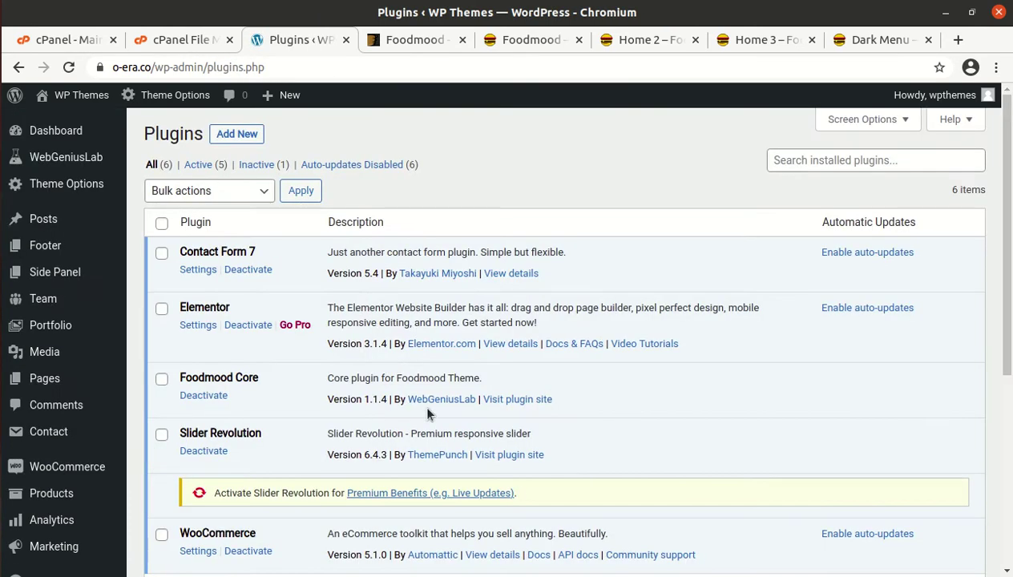
pyautogui.scroll(-3, 445, 415)
pyautogui.scroll(3, 447, 414)
# Step: Open the Foodmood theme options and look over the General section
pyautogui.moveTo(60, 265)
pyautogui.moveTo(56, 186)
pyautogui.click(157, 163)
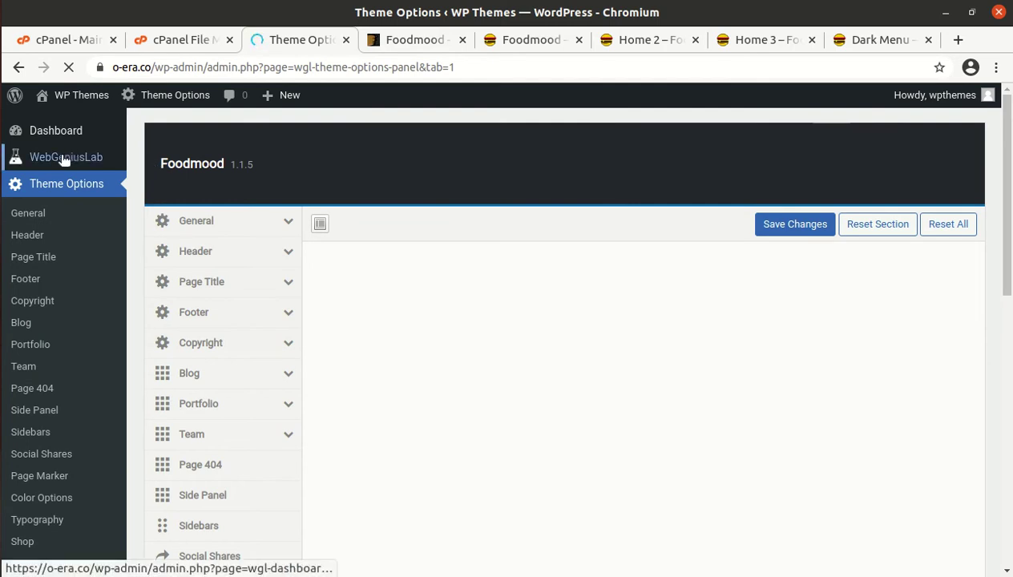
pyautogui.scroll(-3, 353, 289)
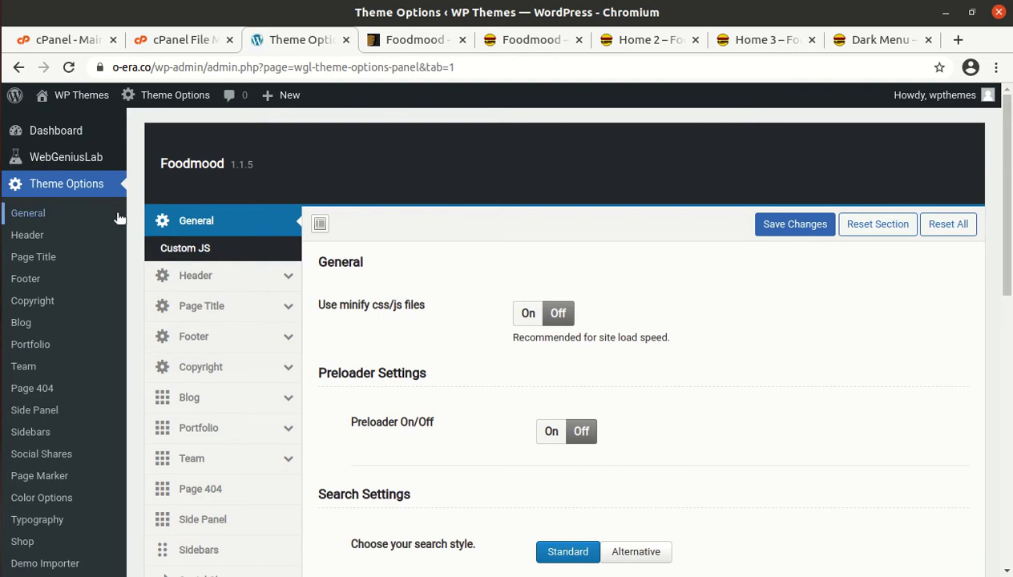
# Step: Open the WebGeniusLab Welcome page and read the Foodmood setup steps
pyautogui.moveTo(61, 158)
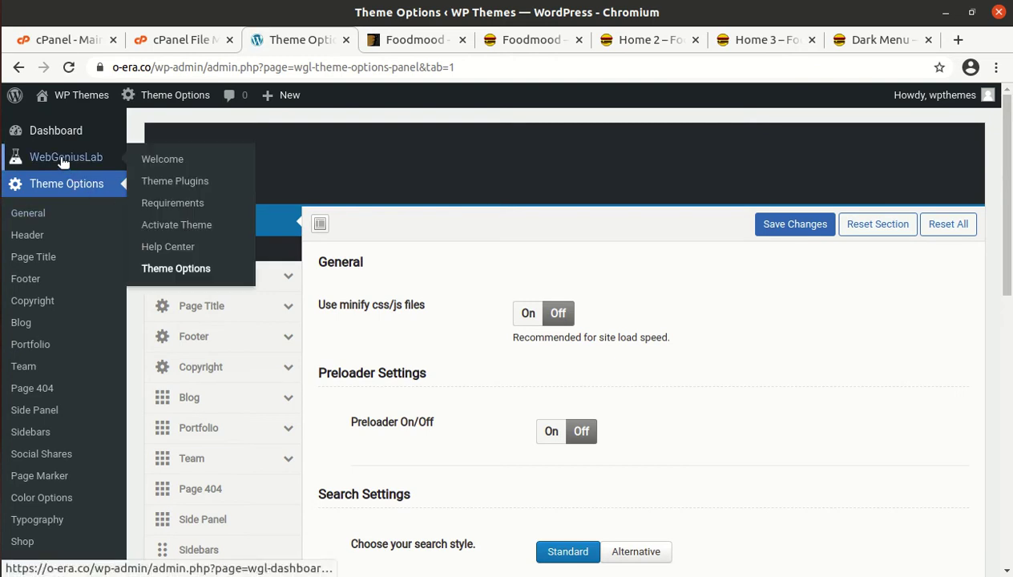
pyautogui.click(177, 164)
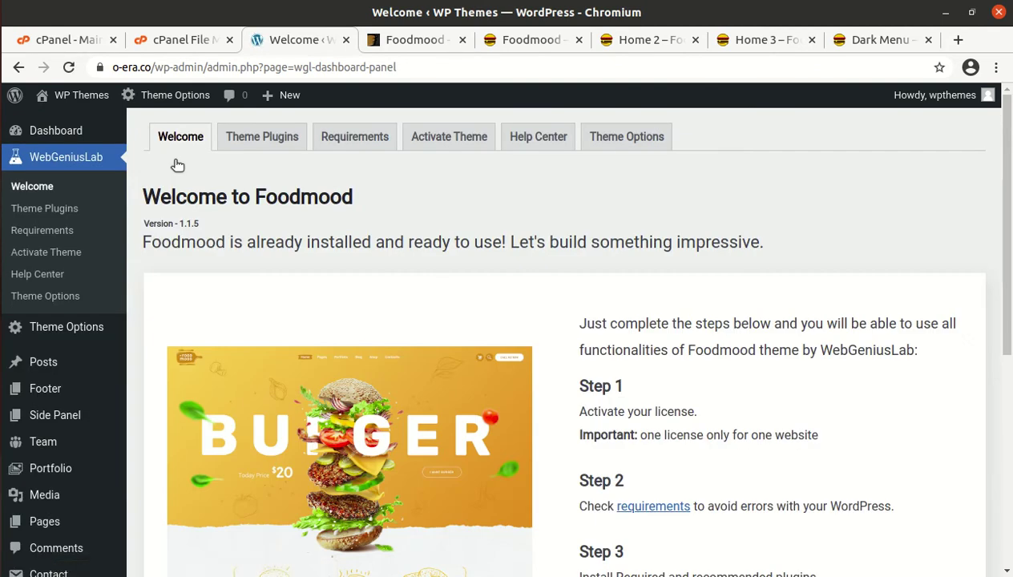
pyautogui.scroll(-4, 612, 408)
pyautogui.scroll(1, 612, 407)
# Step: Open the theme requirements from Step 2 in a new browser tab and examine the server and WordPress settings
pyautogui.middleClick(663, 384)
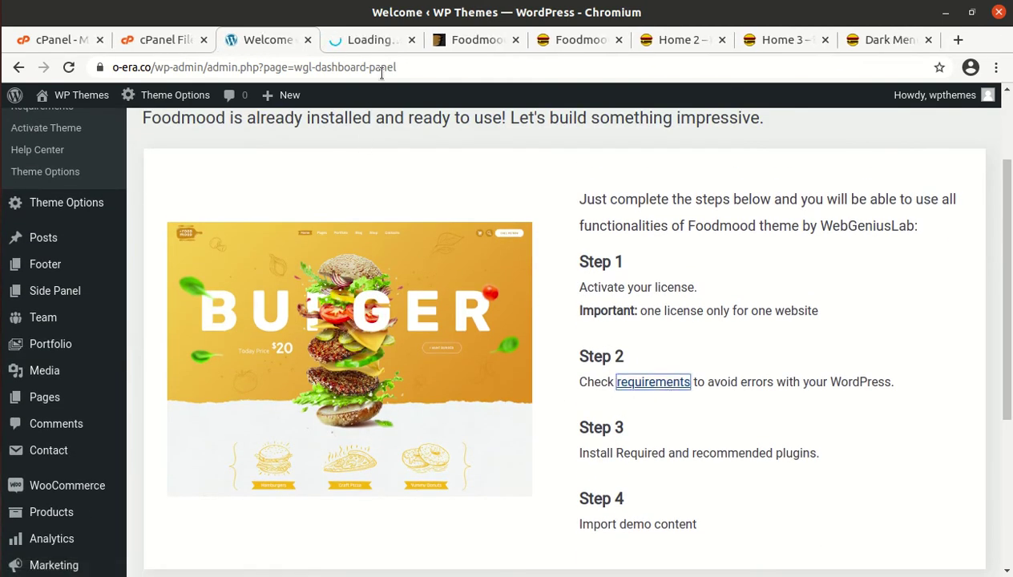
pyautogui.click(353, 39)
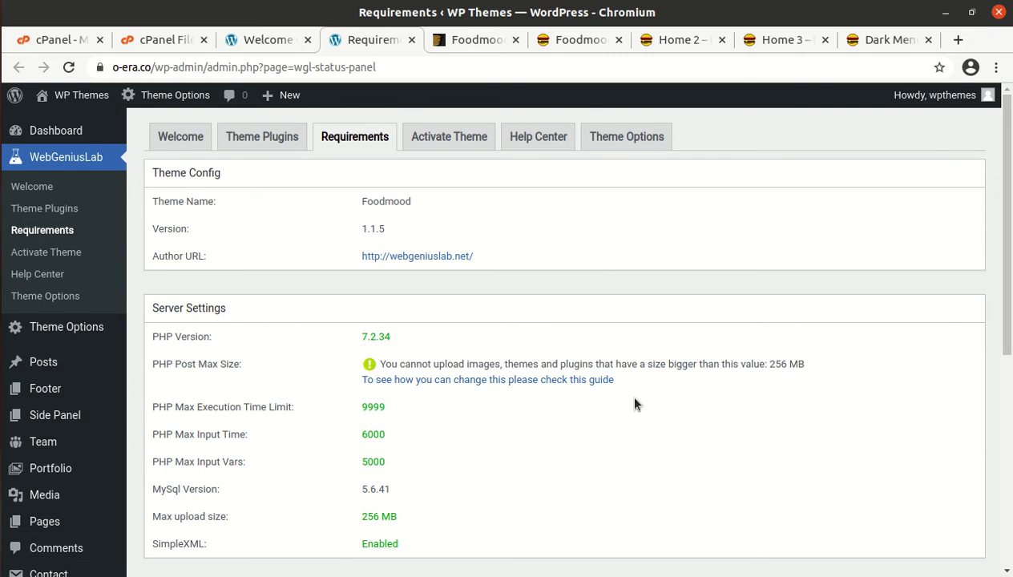
pyautogui.scroll(-3, 411, 437)
pyautogui.scroll(-1, 413, 440)
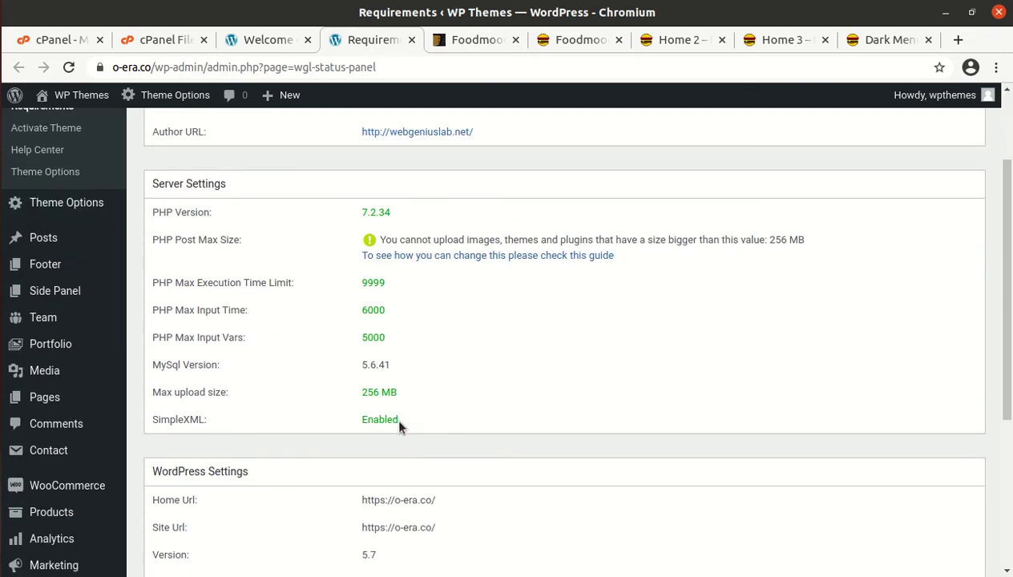
pyautogui.scroll(3, 398, 424)
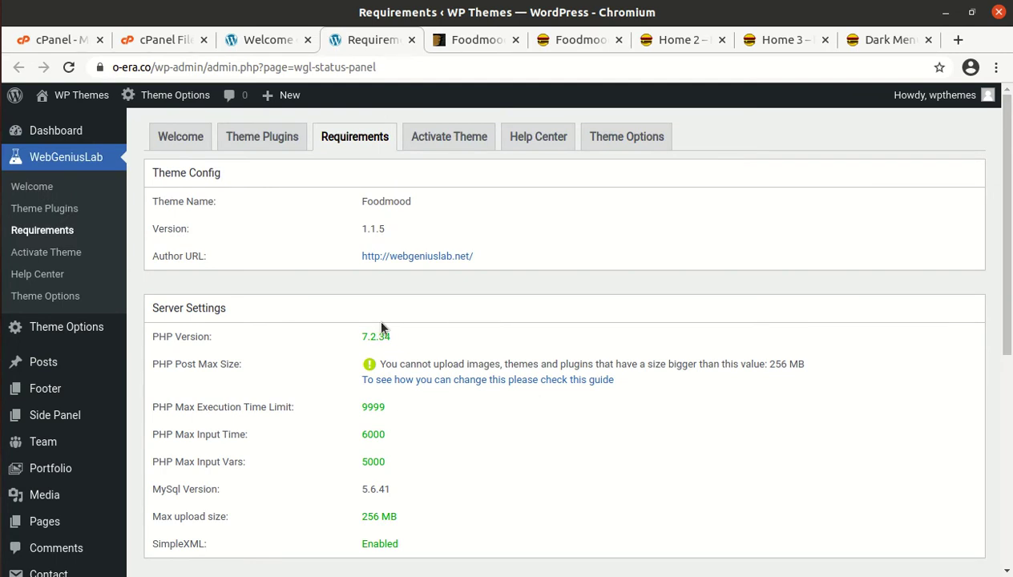
pyautogui.scroll(-10, 382, 329)
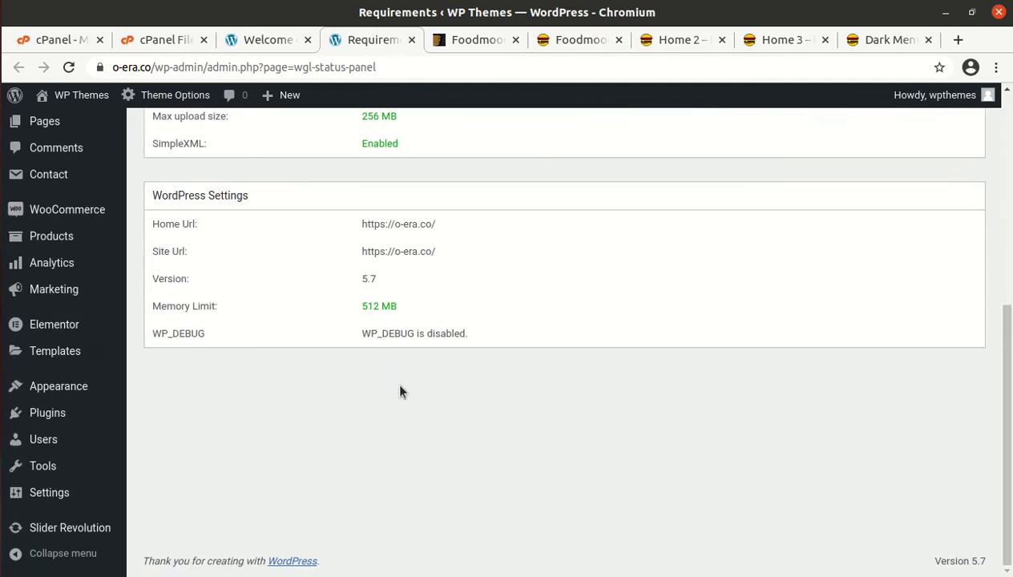
pyautogui.scroll(10, 402, 397)
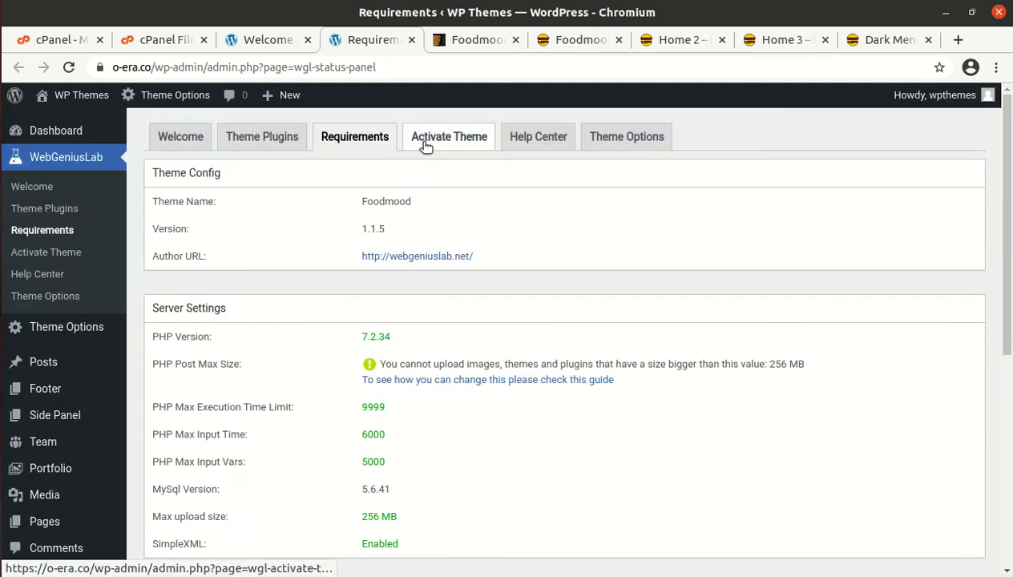
# Step: Check the Theme Plugins page for outstanding plugins, and reread the setup steps on the Welcome page
pyautogui.click(267, 141)
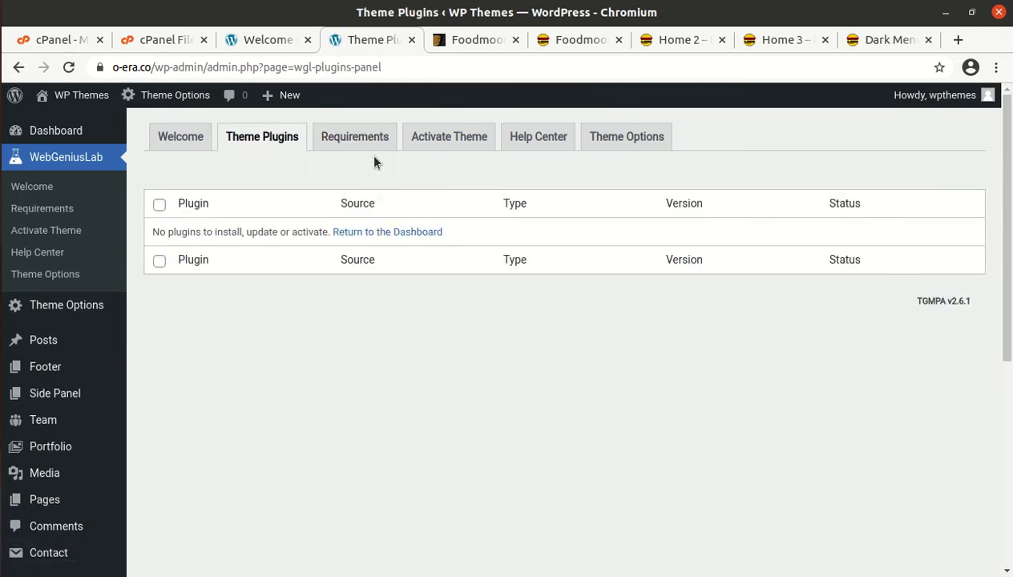
pyautogui.click(179, 142)
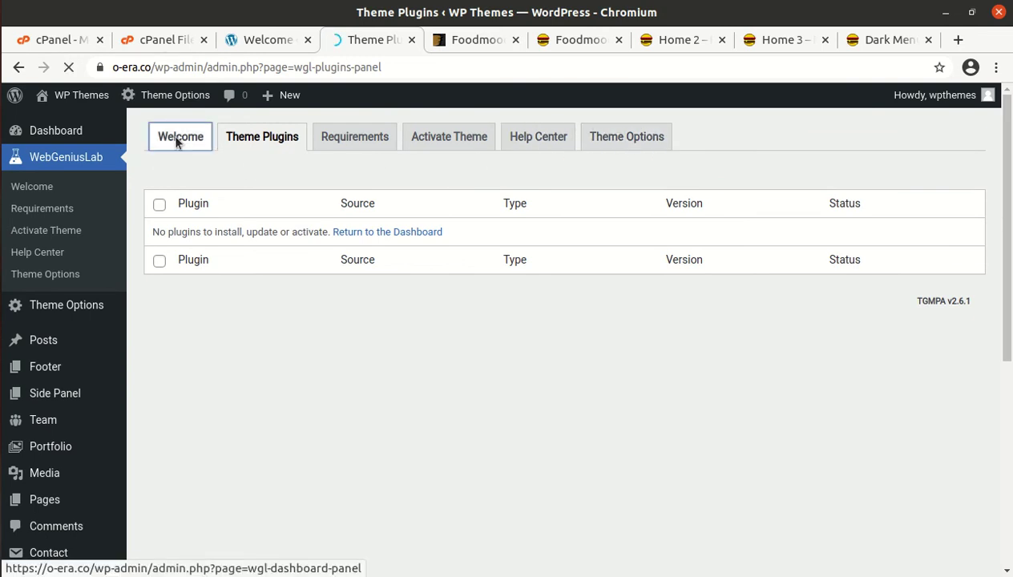
pyautogui.scroll(-3, 575, 473)
pyautogui.scroll(3, 620, 425)
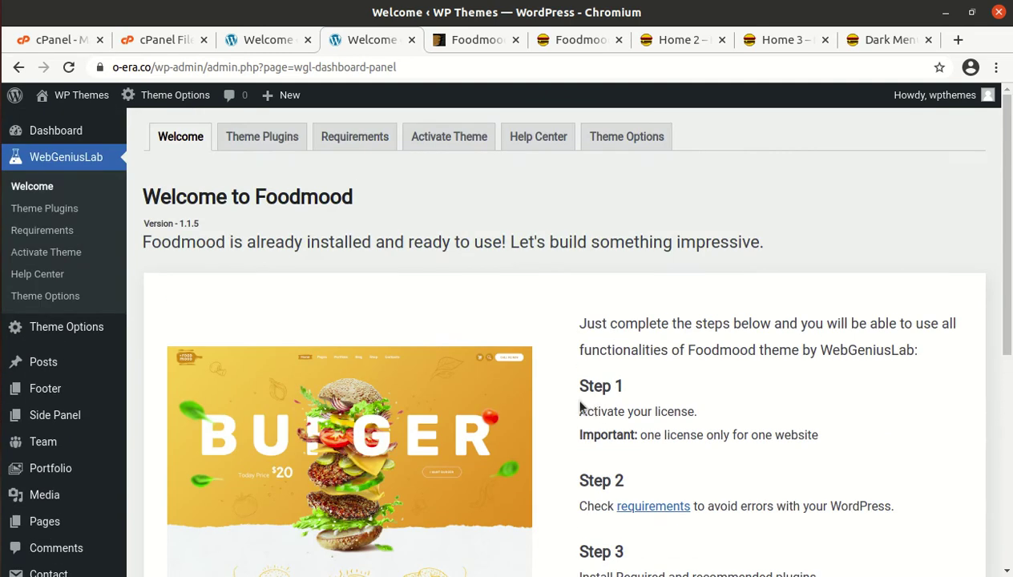
pyautogui.scroll(-4, 121, 400)
pyautogui.scroll(-3, 57, 428)
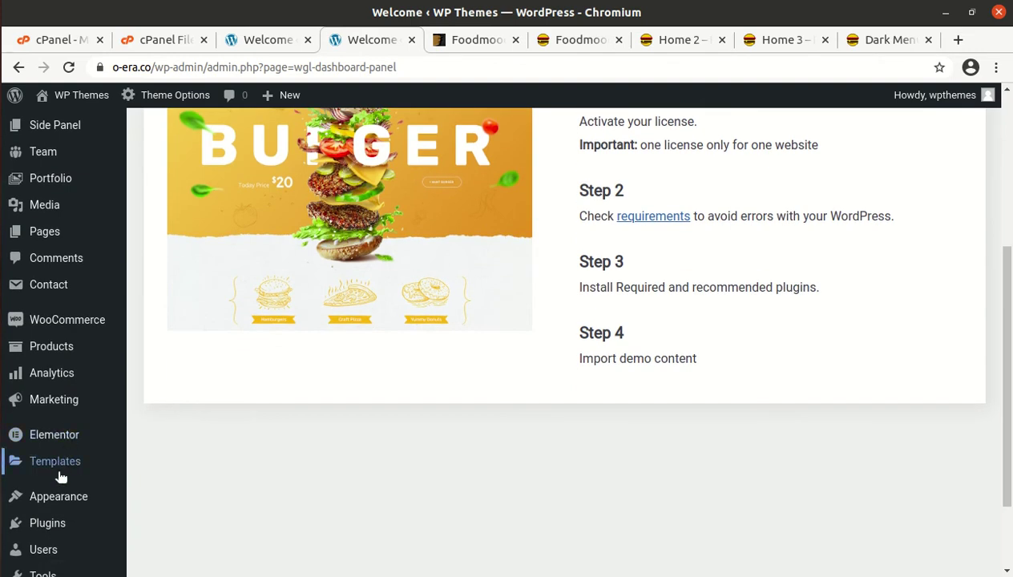
# Step: Open the Demo Importer in the theme options and start importing the Foodmood demo content, confirming the request
pyautogui.moveTo(55, 497)
pyautogui.scroll(5, 55, 497)
pyautogui.moveTo(68, 333)
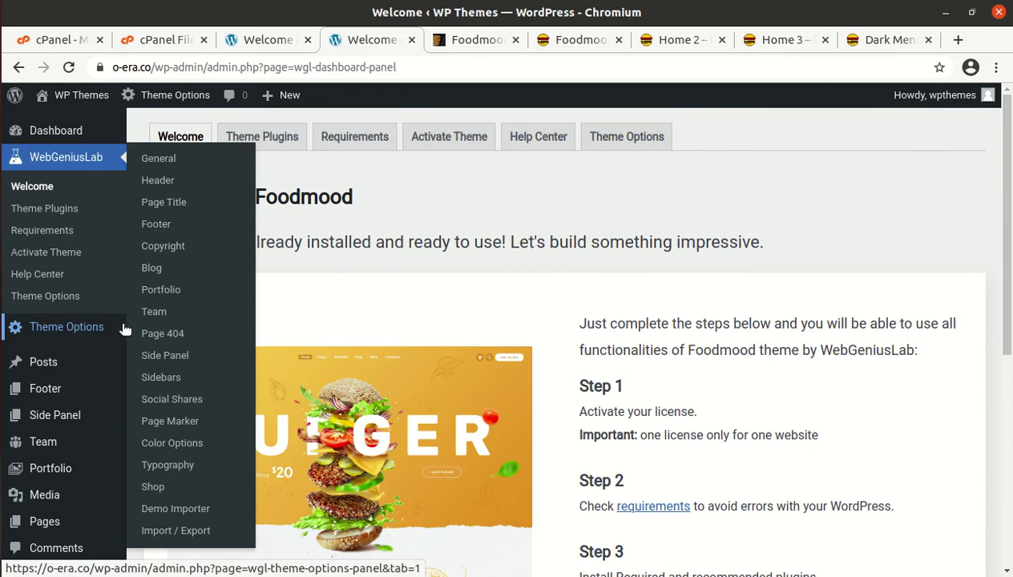
pyautogui.click(175, 509)
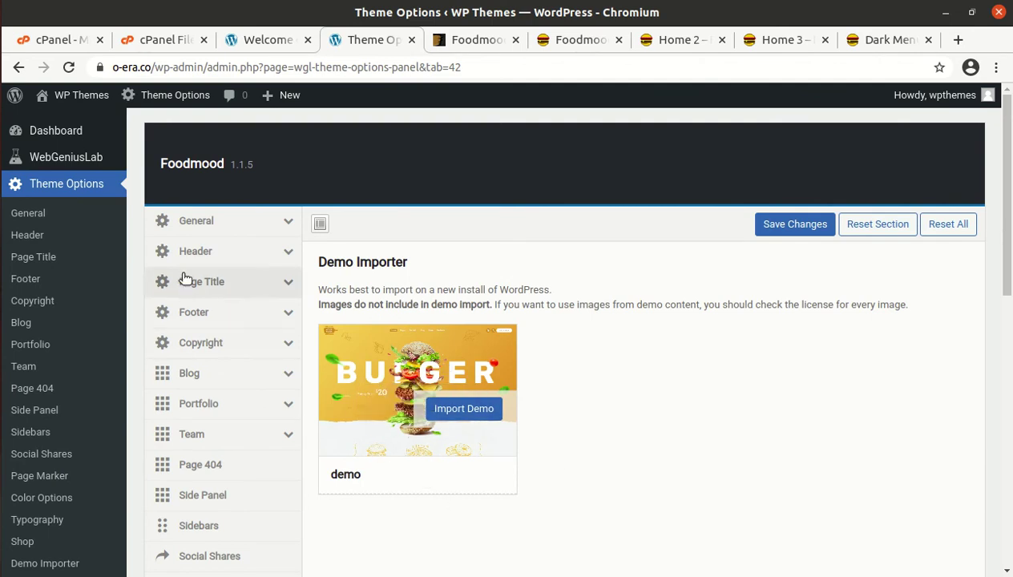
pyautogui.click(457, 413)
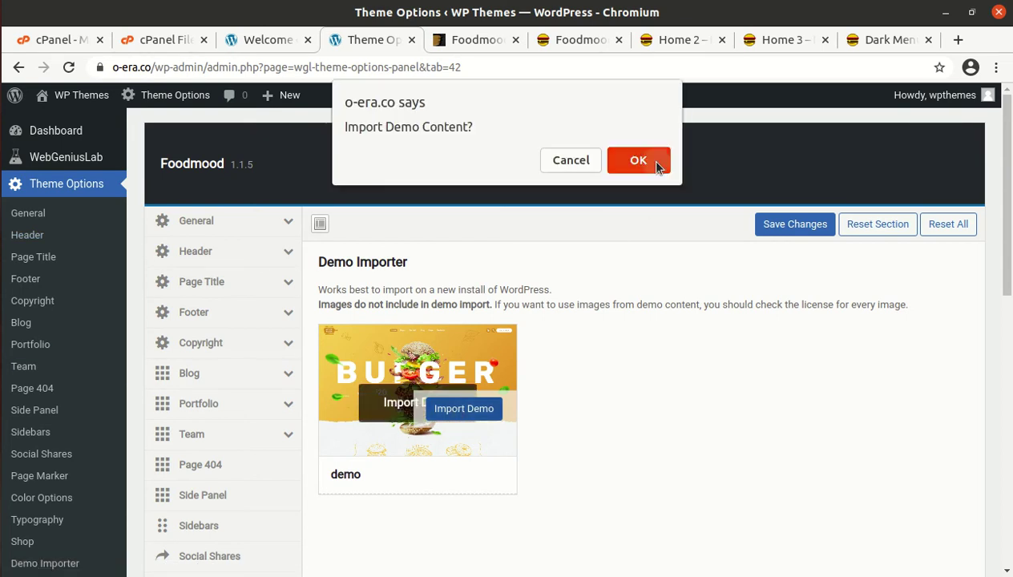
pyautogui.click(660, 160)
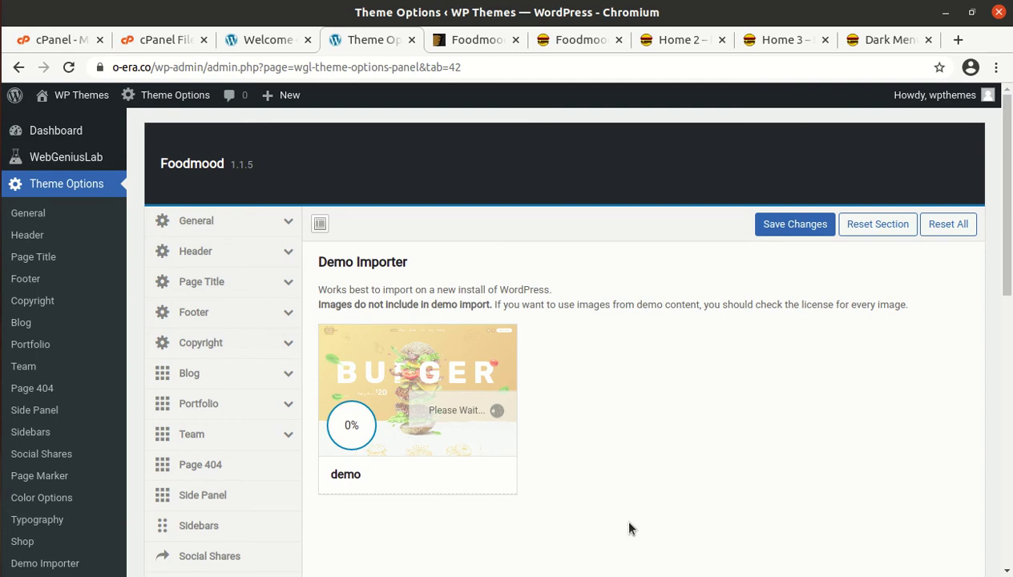
# Step: Look over the Foodmood demo site's home page variants in the open browser tabs while the import runs
pyautogui.click(603, 39)
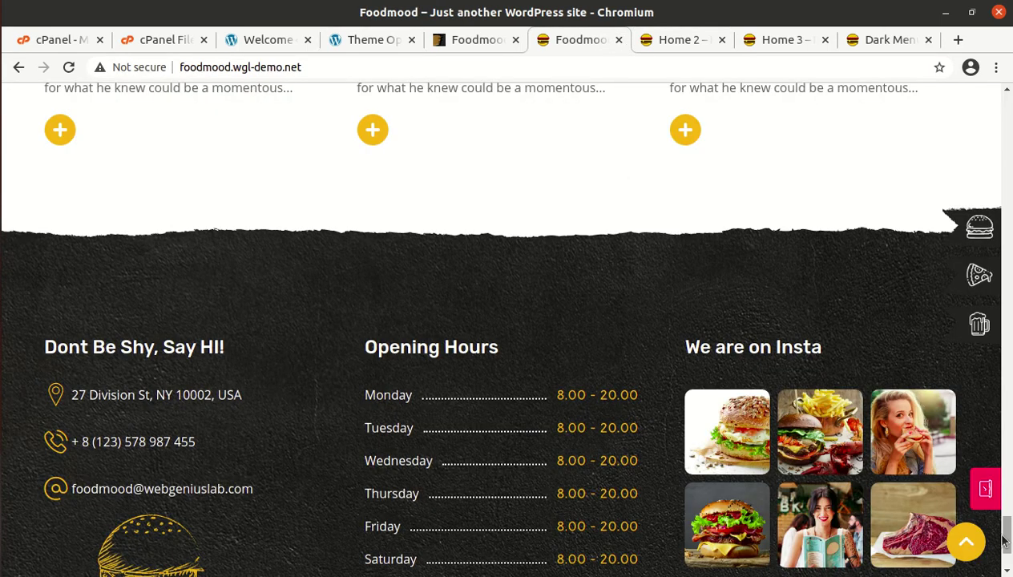
pyautogui.moveTo(1007, 533); pyautogui.dragTo(1010, 140)
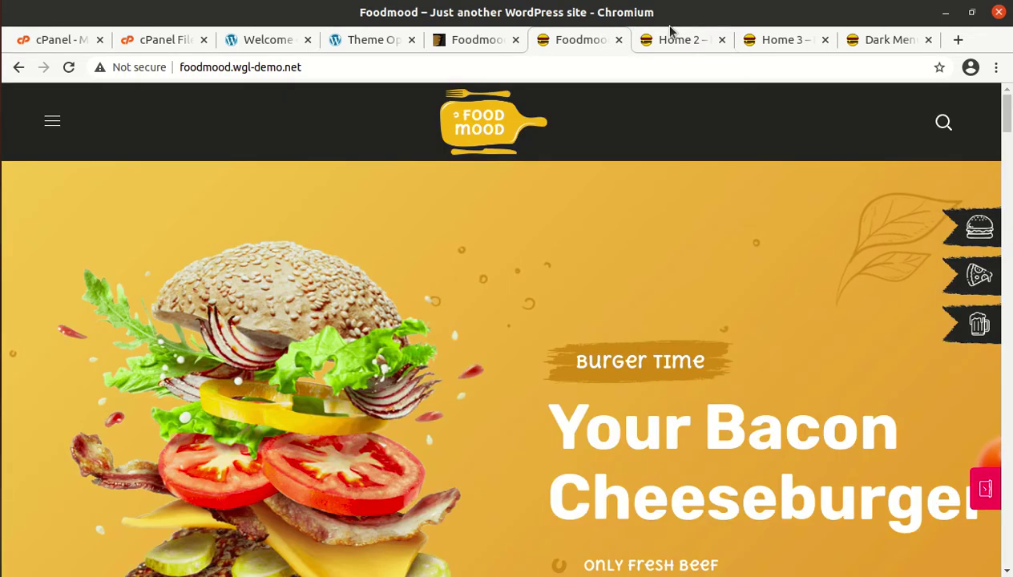
pyautogui.click(663, 47)
pyautogui.click(769, 45)
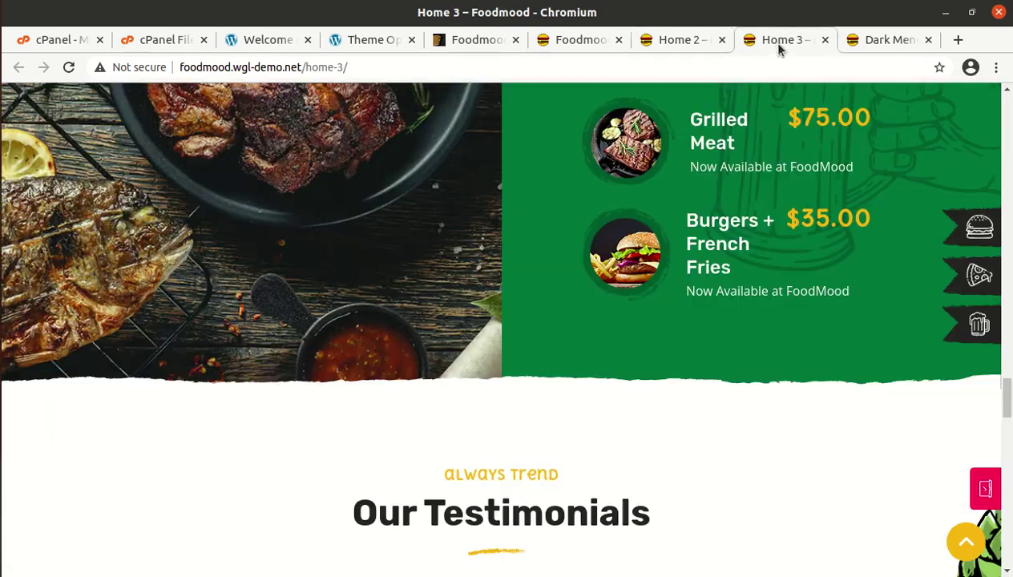
pyautogui.click(567, 51)
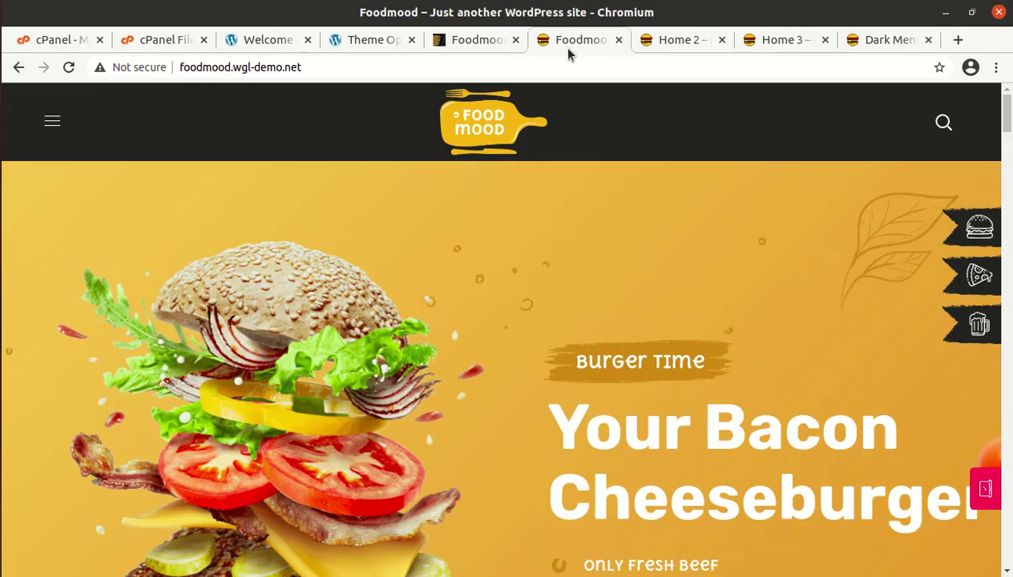
# Step: Check the demo import progress in Theme Options and open the WP Themes site's front end in a new tab
pyautogui.click(367, 44)
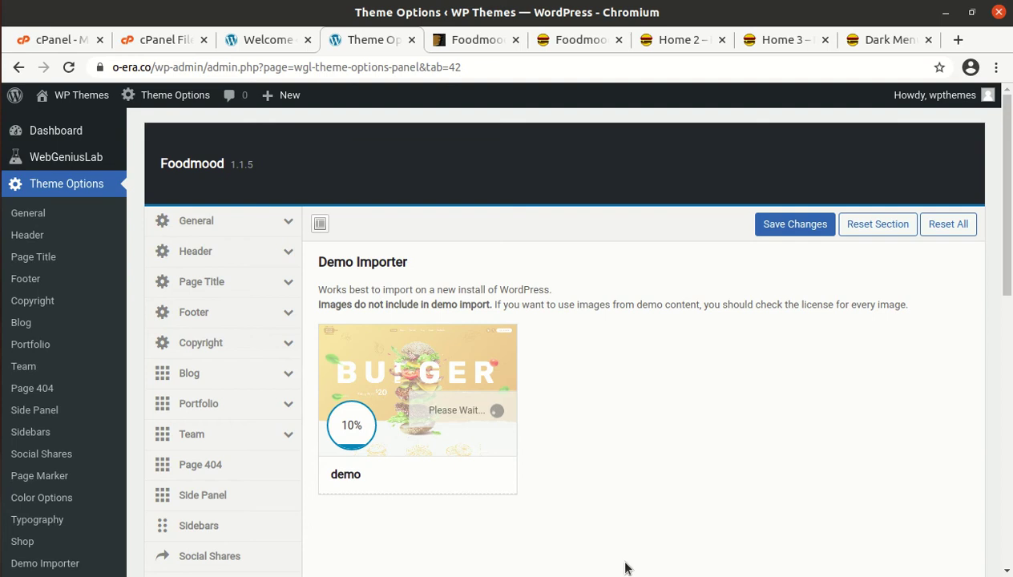
pyautogui.scroll(-2, 546, 430)
pyautogui.moveTo(425, 400)
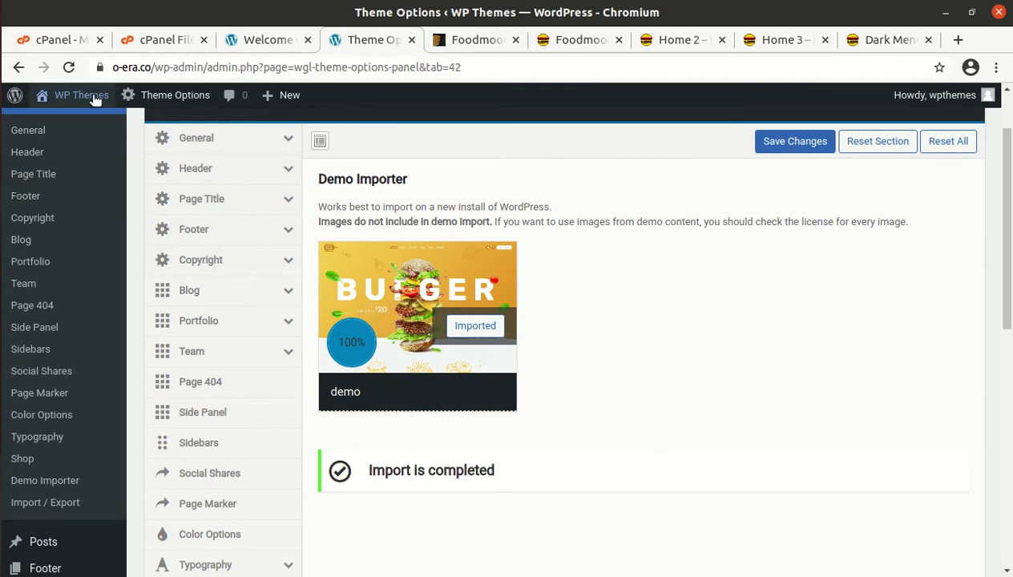
pyautogui.moveTo(74, 111)
pyautogui.middleClick(66, 129)
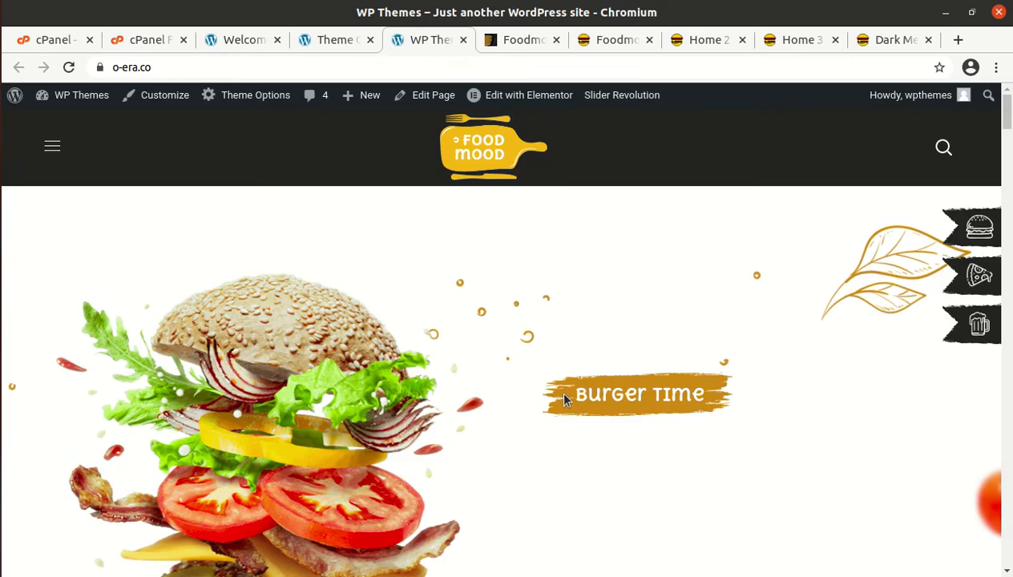
# Step: Examine the imported home page from the burger banner through the menu, products and news down to the footer, and return to its beginning
pyautogui.scroll(-1, 471, 353)
pyautogui.scroll(-10, 471, 353)
pyautogui.scroll(-3, 471, 323)
pyautogui.scroll(-5, 326, 346)
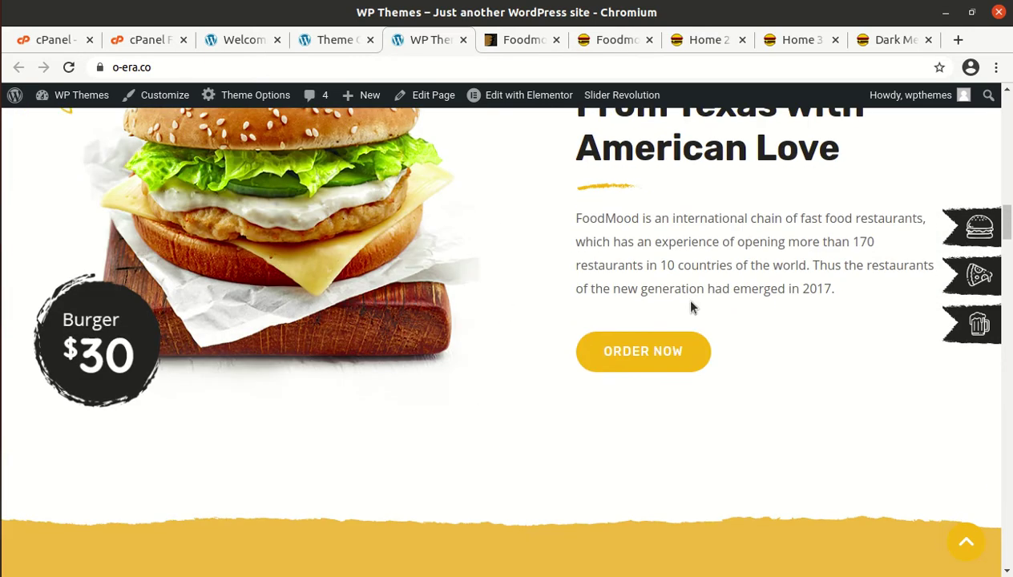
pyautogui.scroll(-4, 364, 375)
pyautogui.scroll(-4, 364, 375)
pyautogui.scroll(-5, 424, 303)
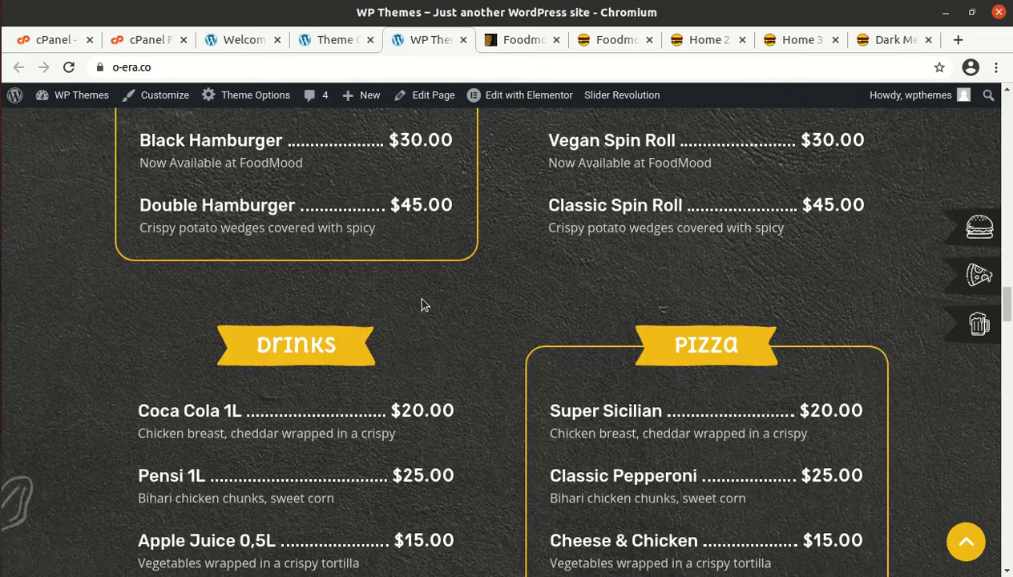
pyautogui.scroll(-3, 424, 303)
pyautogui.scroll(-10, 423, 303)
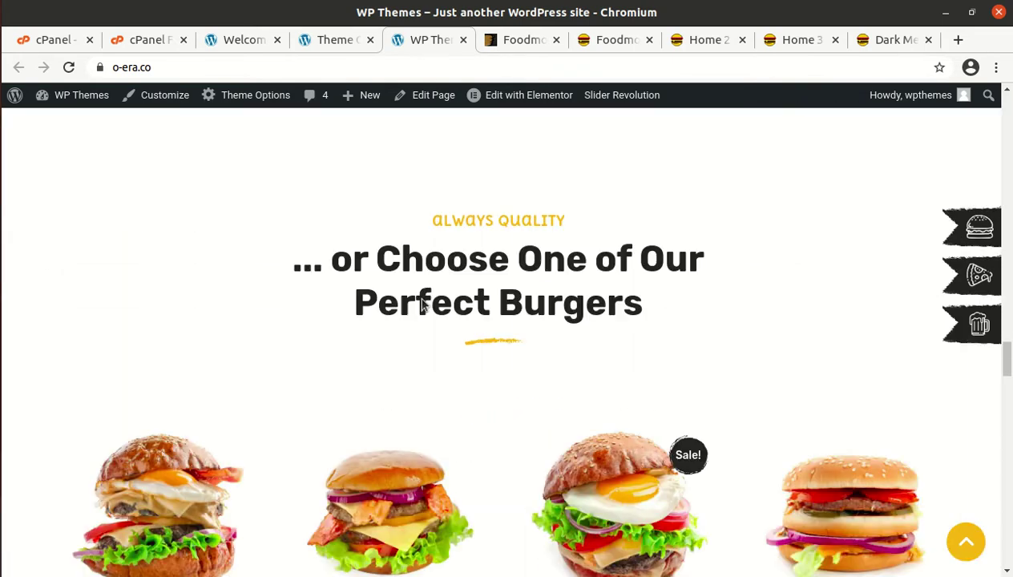
pyautogui.scroll(-4, 423, 303)
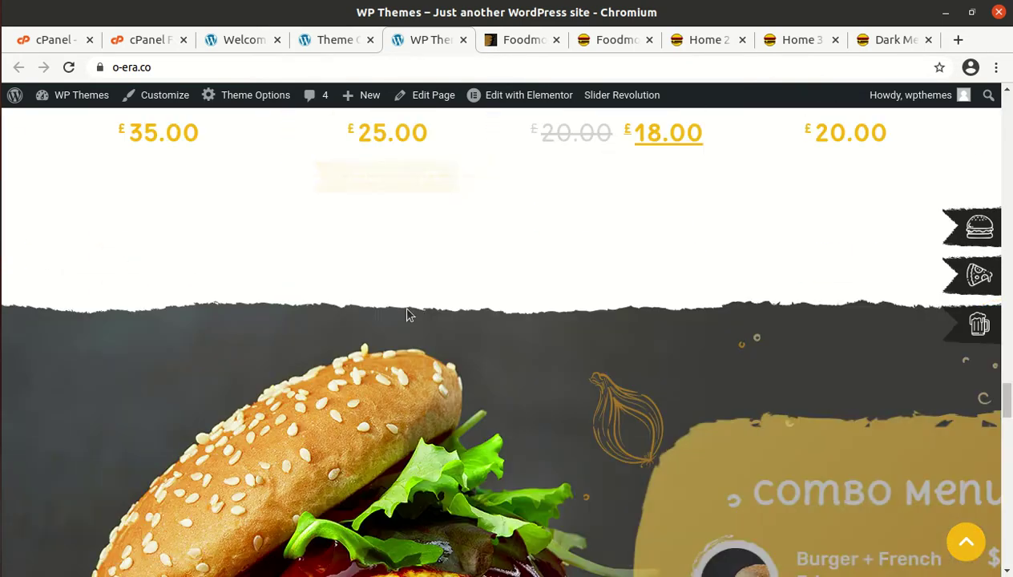
pyautogui.scroll(-5, 402, 304)
pyautogui.scroll(-4, 393, 310)
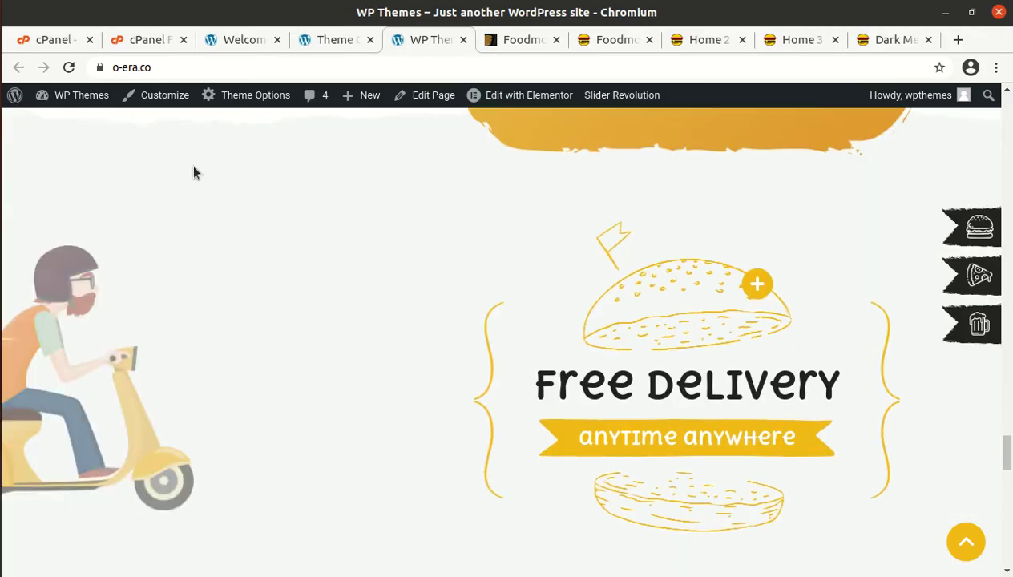
pyautogui.scroll(-10, 297, 263)
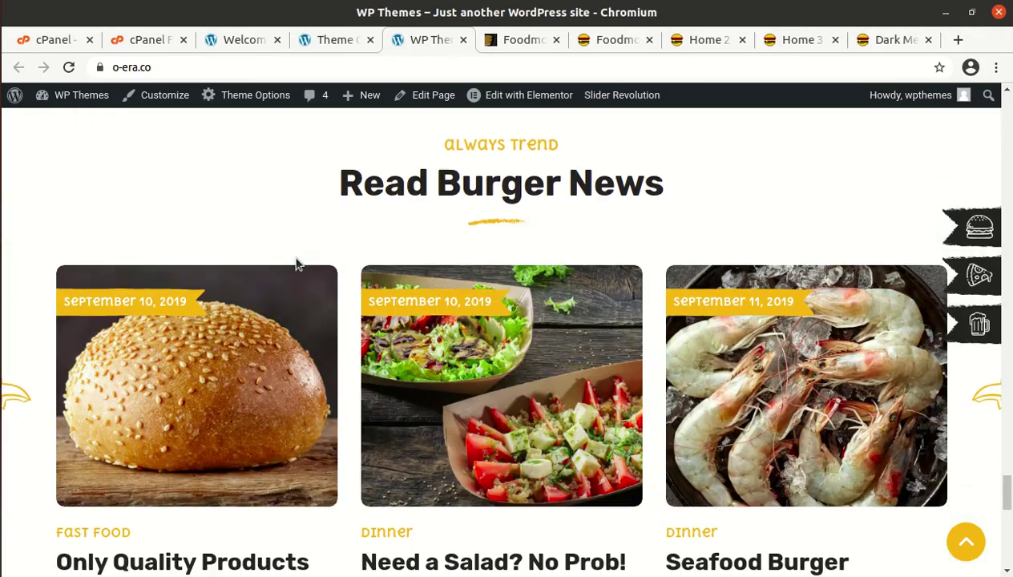
pyautogui.scroll(-2, 918, 376)
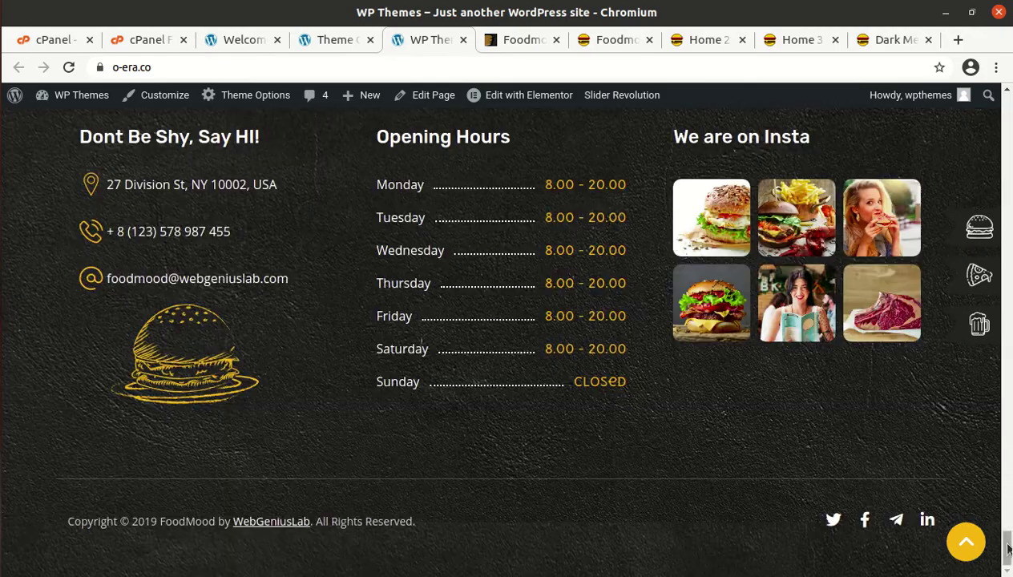
pyautogui.scroll(10, 918, 376)
pyautogui.click(966, 542)
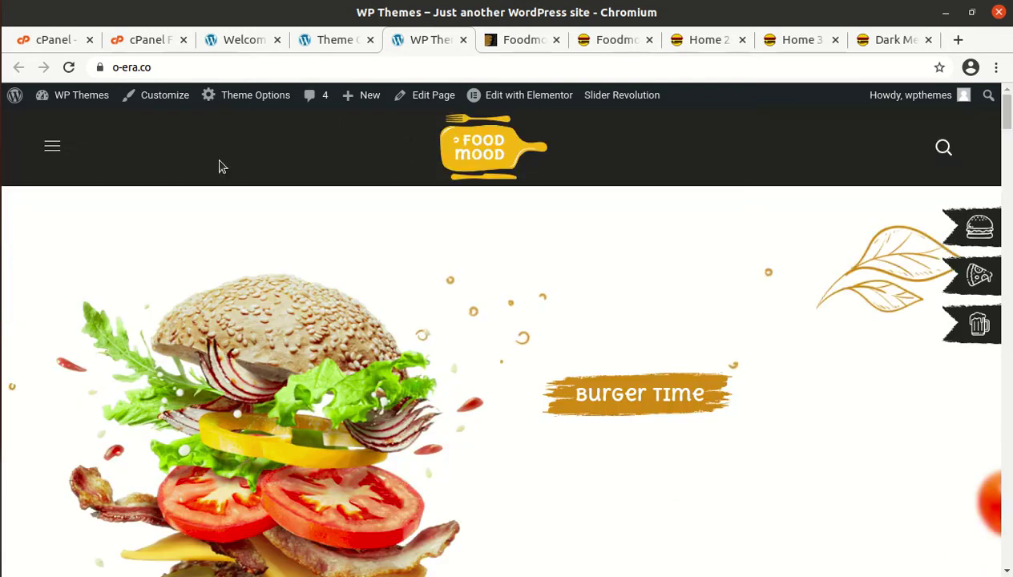
# Step: Open the Home 2 page from the site's navigation and examine its pizza, counter and price list sections
pyautogui.click(52, 149)
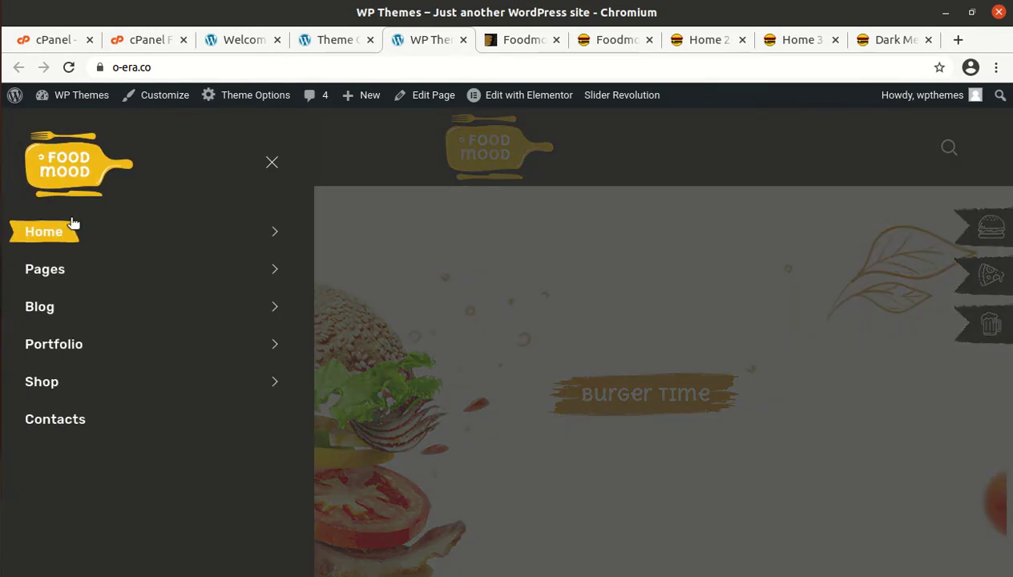
pyautogui.click(280, 238)
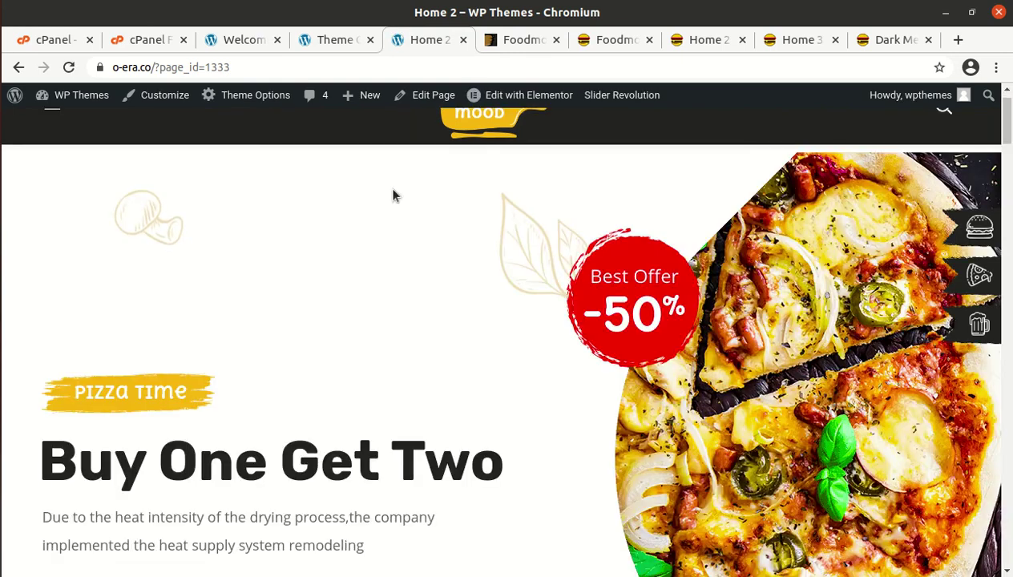
pyautogui.scroll(-3, 335, 363)
pyautogui.scroll(-7, 334, 362)
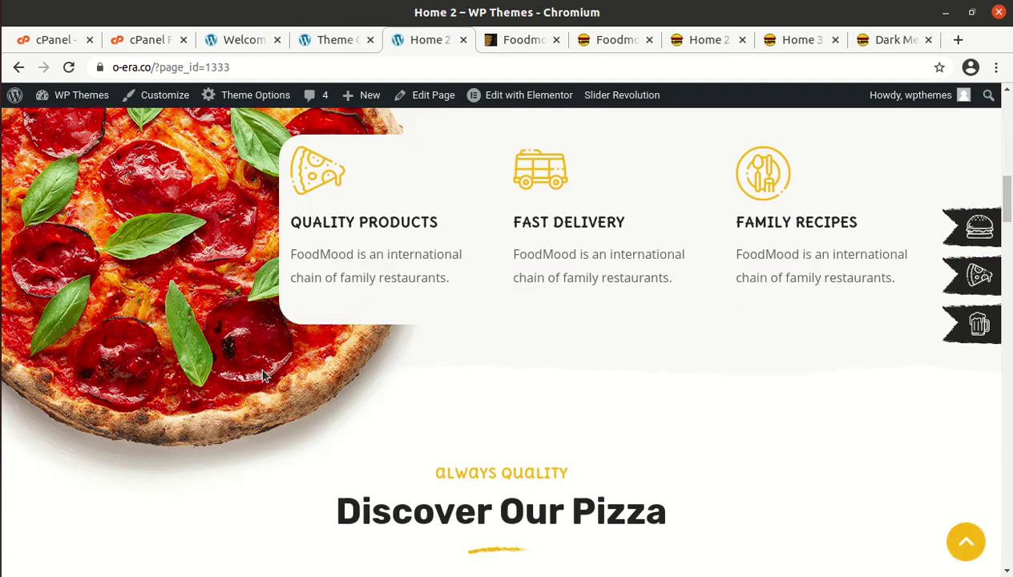
pyautogui.scroll(-2, 259, 366)
pyautogui.scroll(-4, 259, 375)
pyautogui.scroll(-4, 513, 390)
pyautogui.scroll(-9, 484, 391)
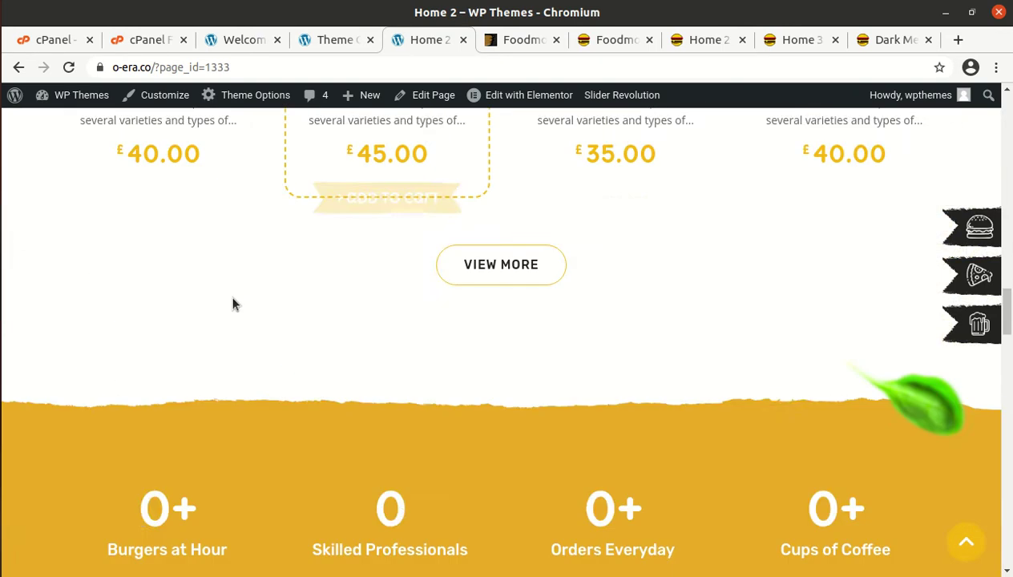
pyautogui.scroll(-8, 294, 322)
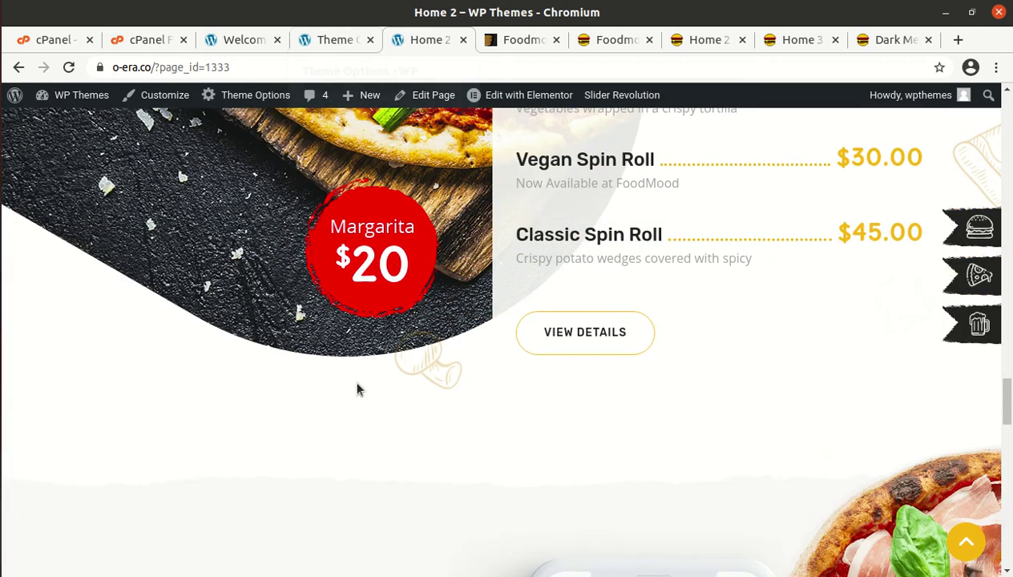
pyautogui.scroll(14, 356, 385)
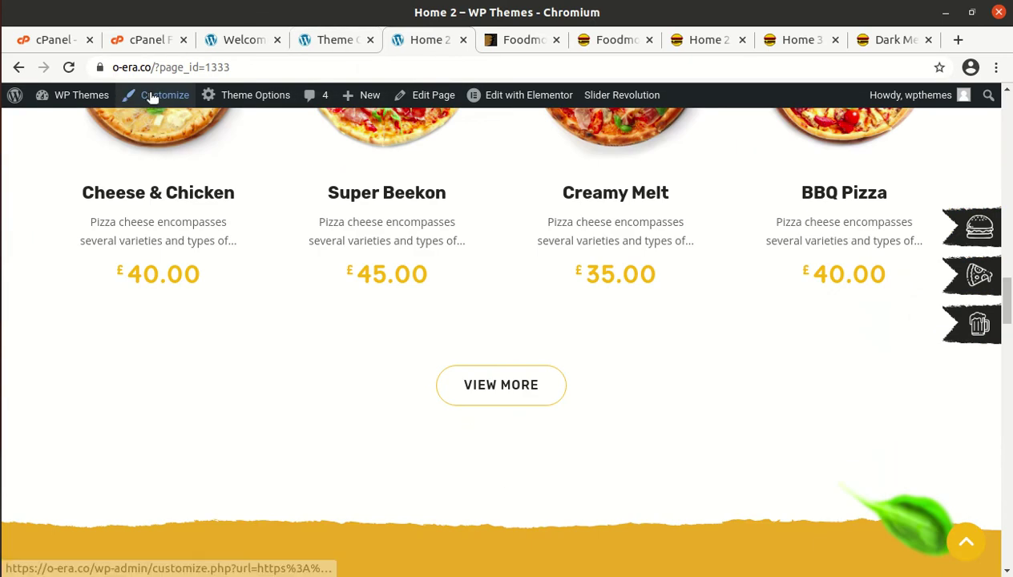
# Step: Check the Demo Importer in Theme Options again and return to the start of the Home 2 page
pyautogui.click(332, 40)
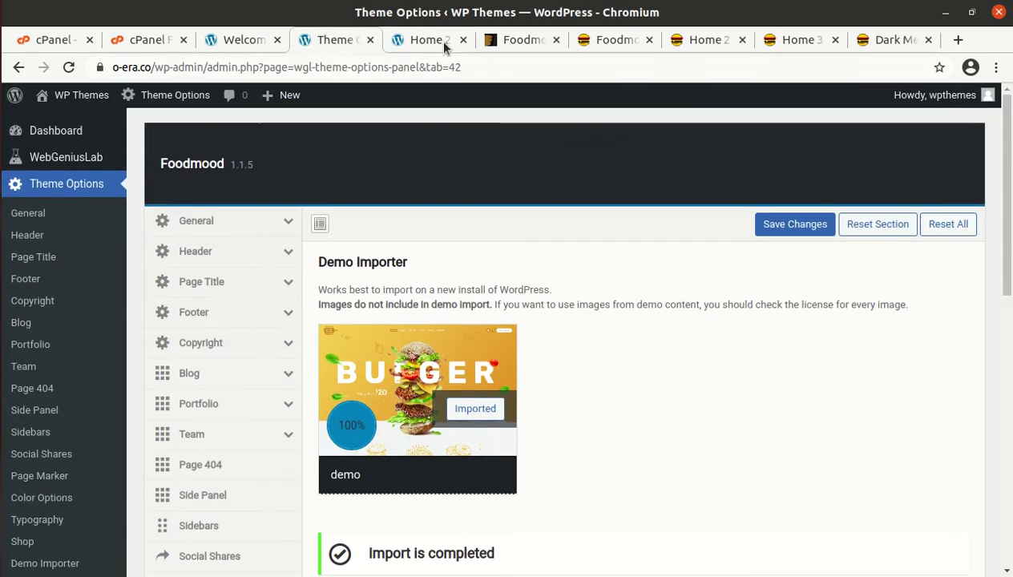
pyautogui.click(427, 41)
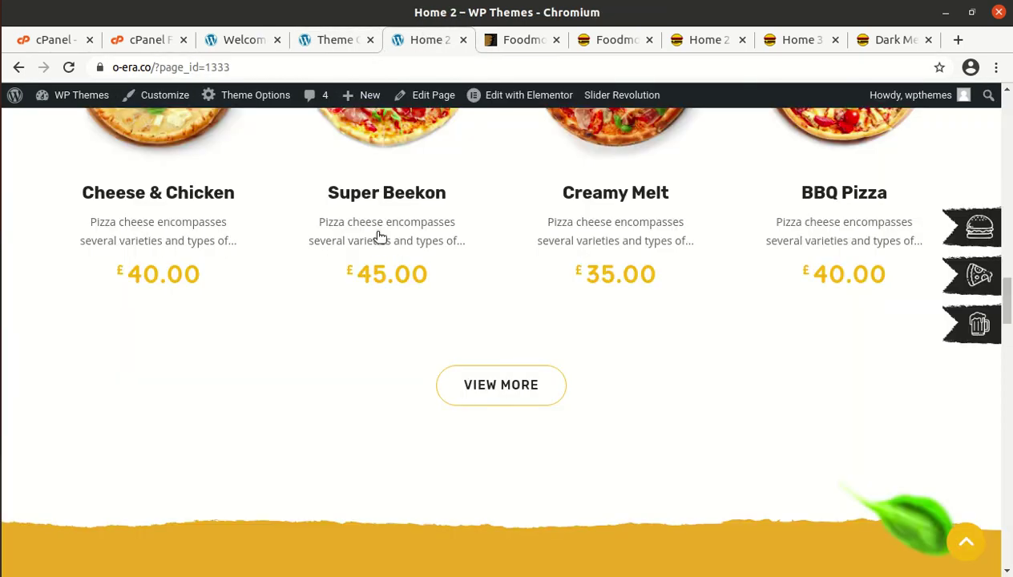
pyautogui.scroll(15, 409, 165)
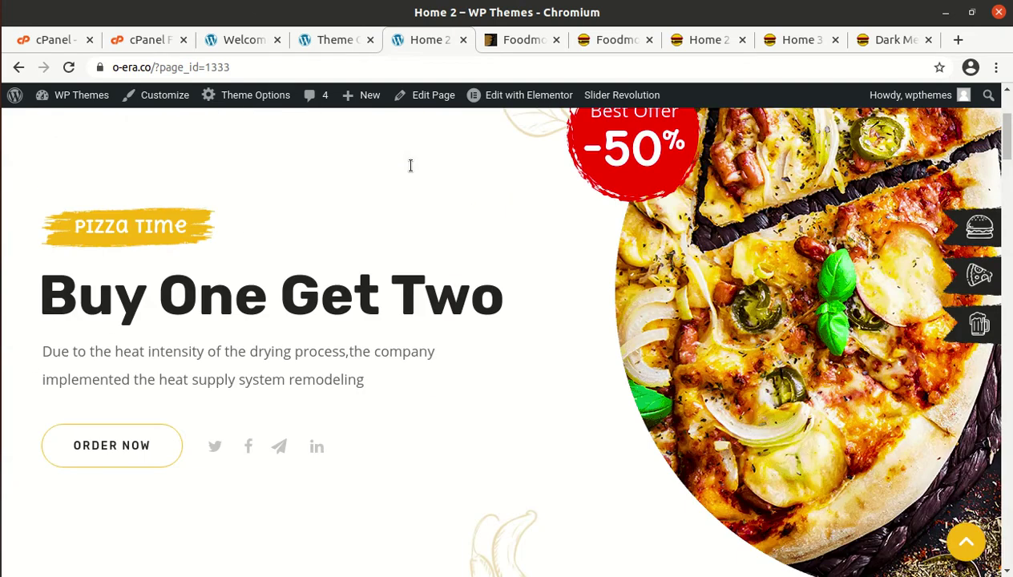
pyautogui.scroll(3, 409, 165)
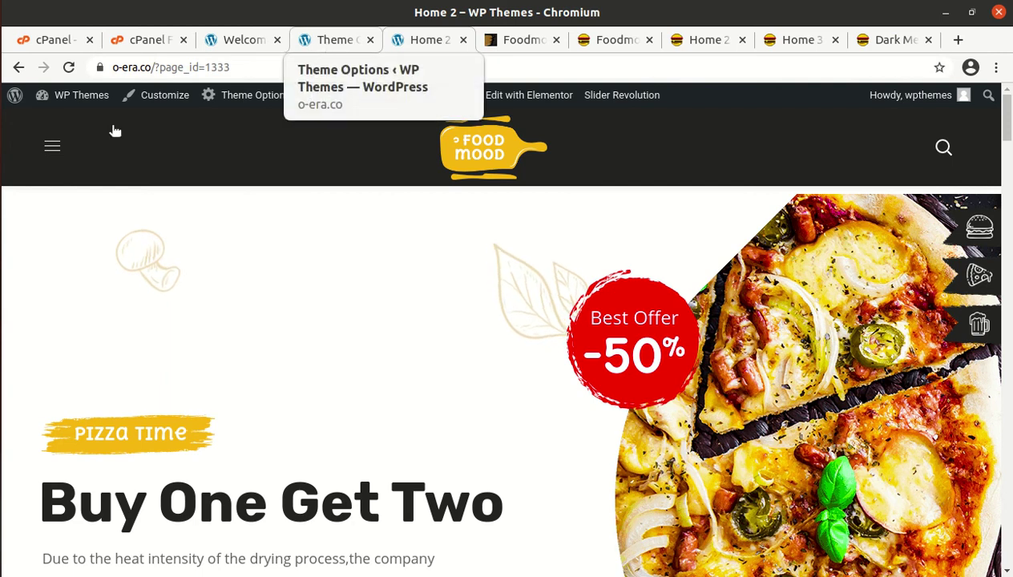
# Step: Open the About Us page from the Pages entries of the site's navigation and examine its content
pyautogui.click(53, 144)
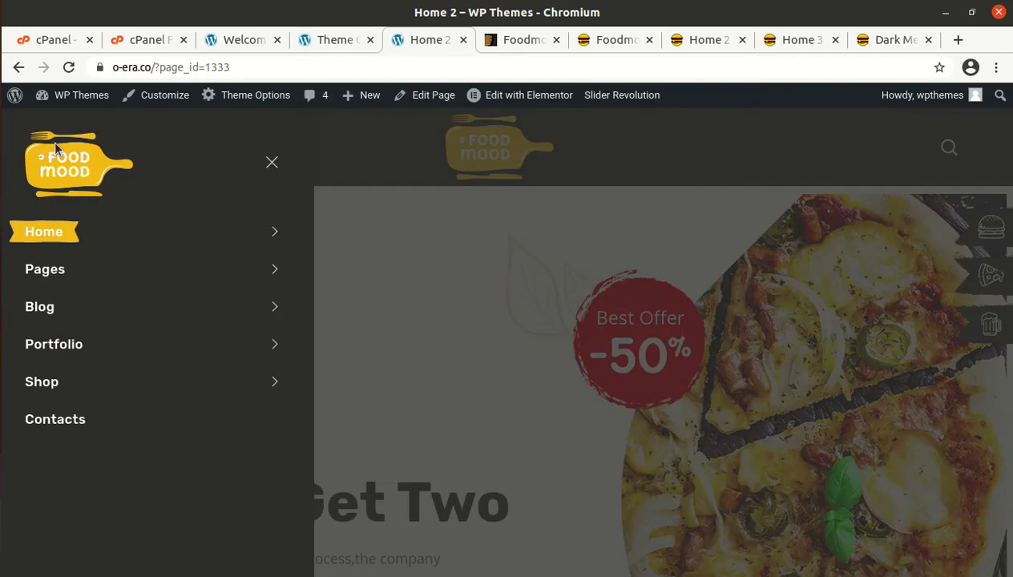
pyautogui.click(276, 270)
pyautogui.click(77, 307)
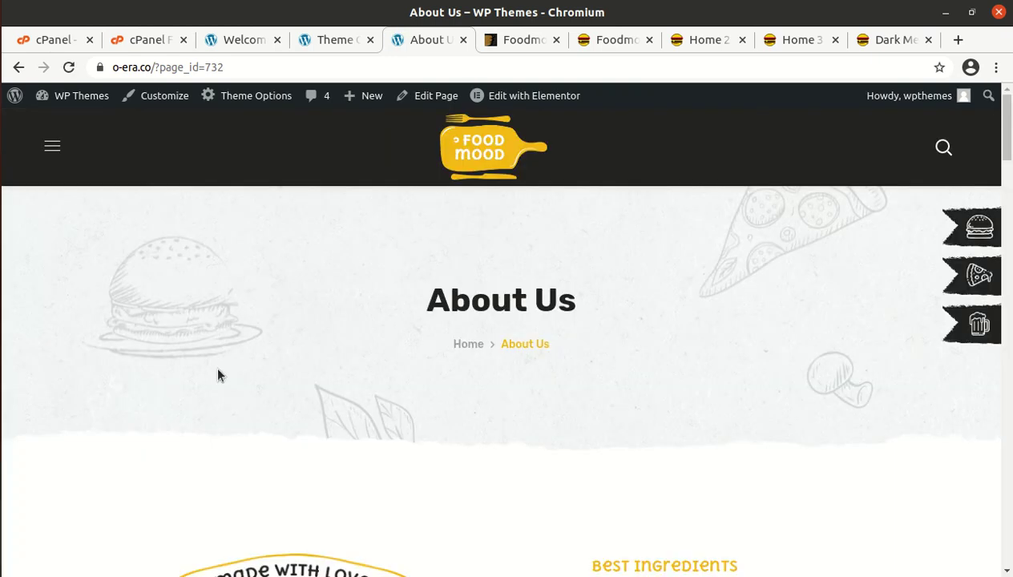
pyautogui.scroll(-9, 232, 401)
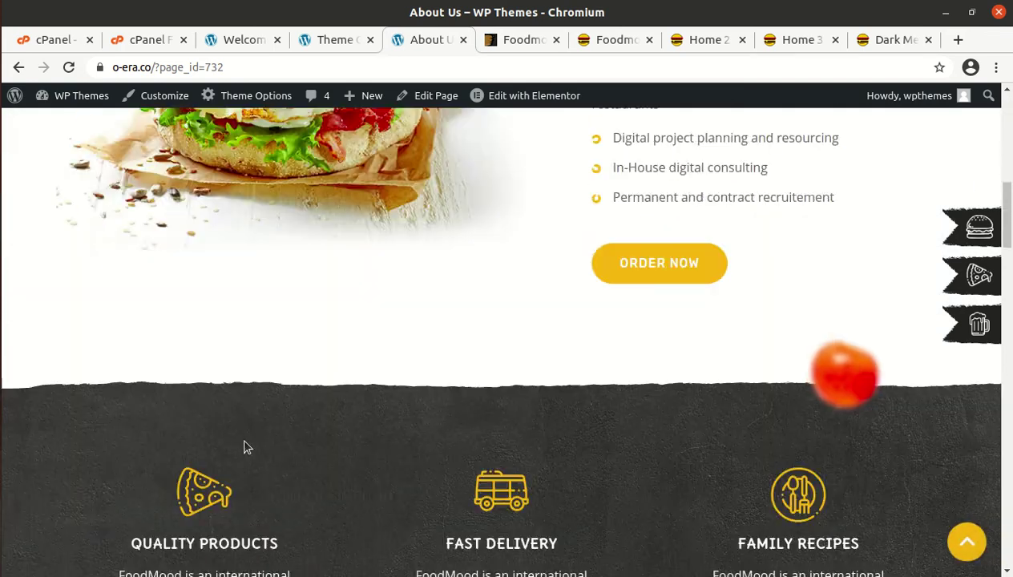
pyautogui.scroll(-10, 245, 446)
pyautogui.scroll(2, 244, 446)
pyautogui.scroll(17, 244, 458)
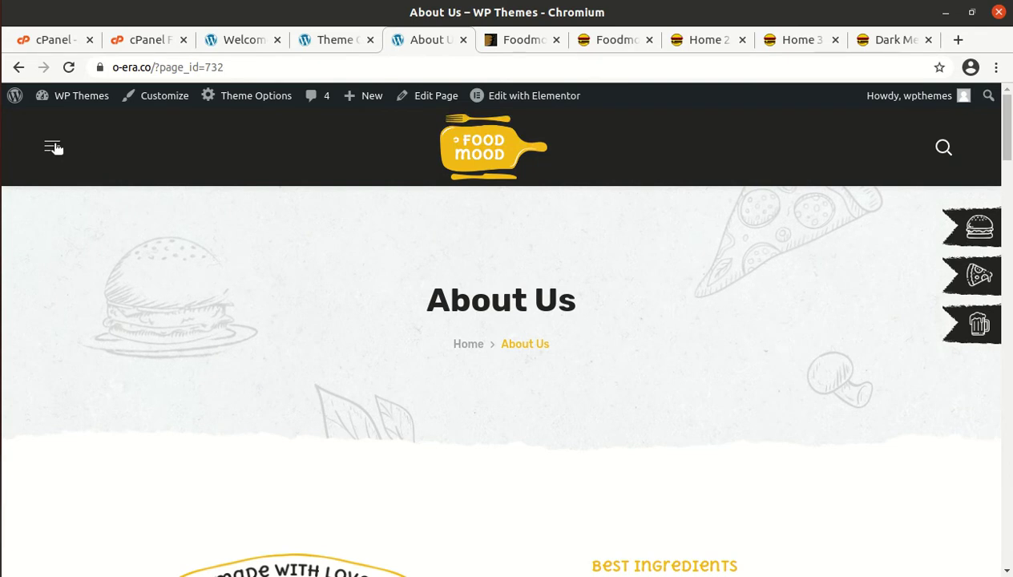
# Step: Expand Pages in the site's navigation, review the imported page entries, and close the navigation
pyautogui.click(53, 148)
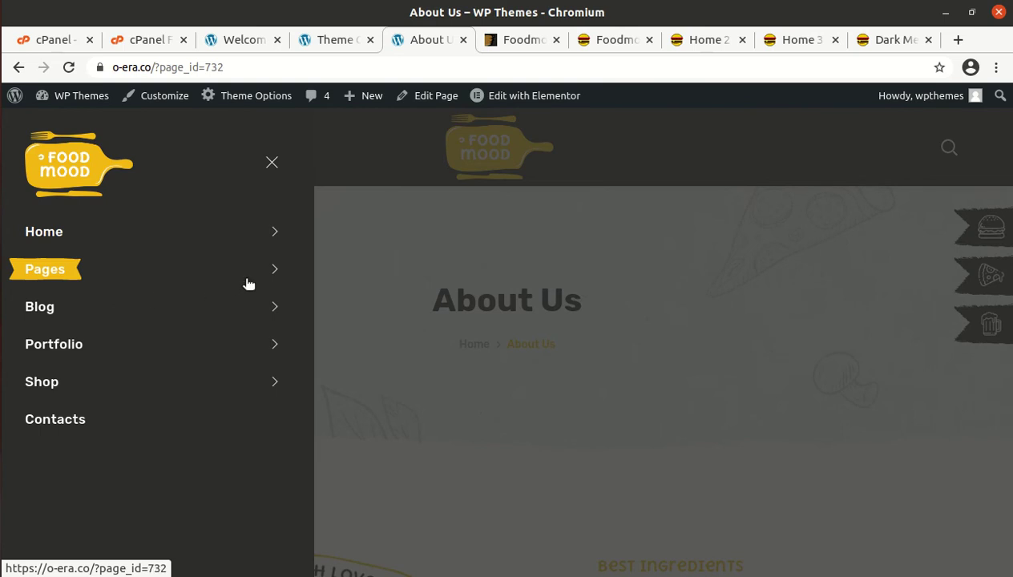
pyautogui.click(275, 276)
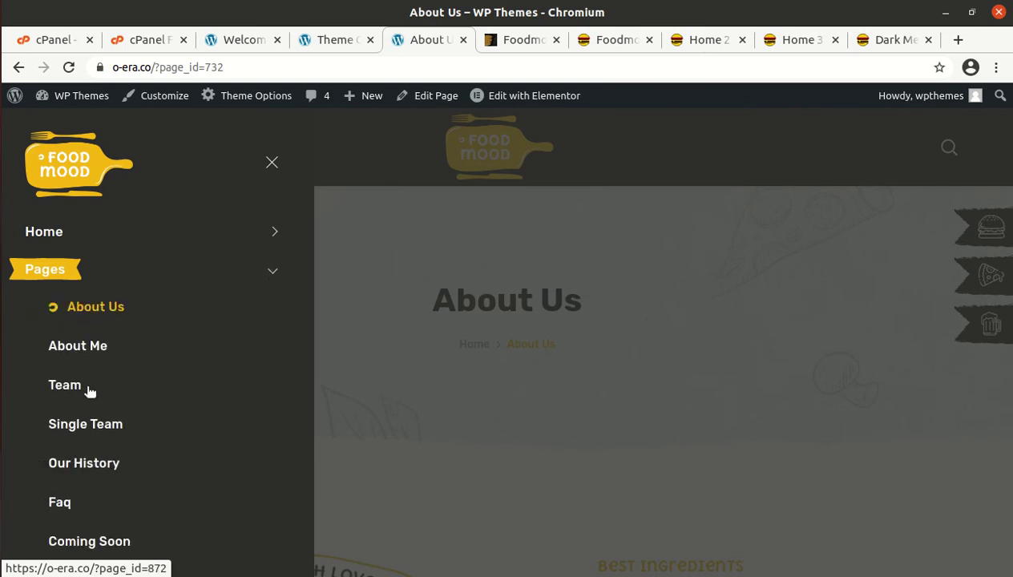
pyautogui.scroll(-2, 80, 305)
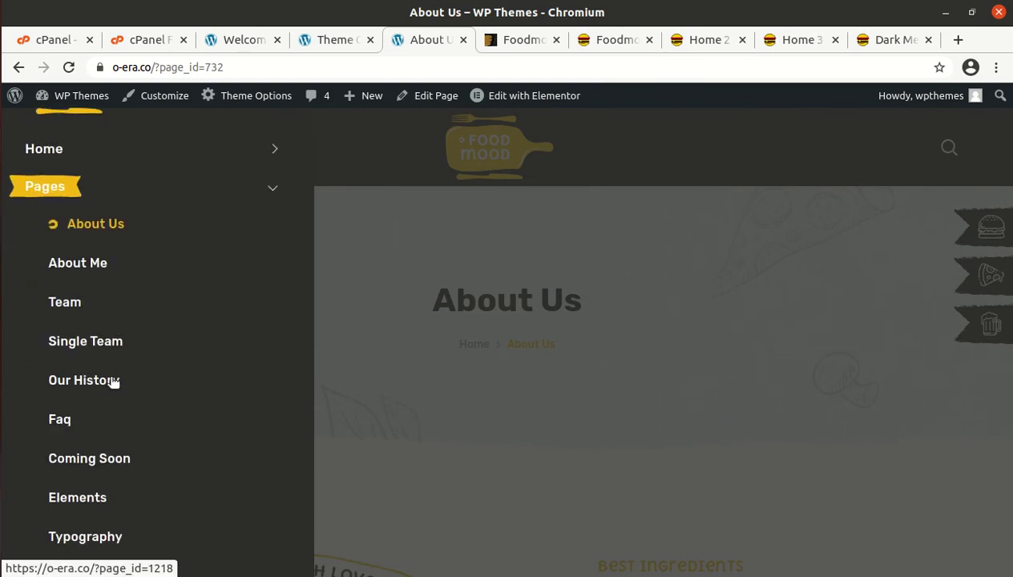
pyautogui.scroll(-1, 126, 416)
pyautogui.scroll(-2, 126, 415)
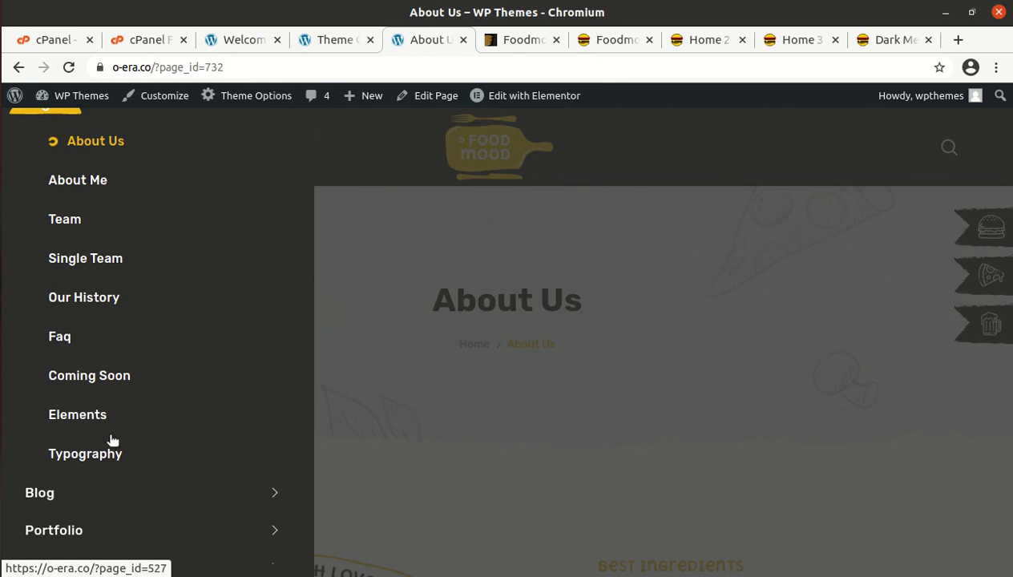
pyautogui.scroll(4, 112, 439)
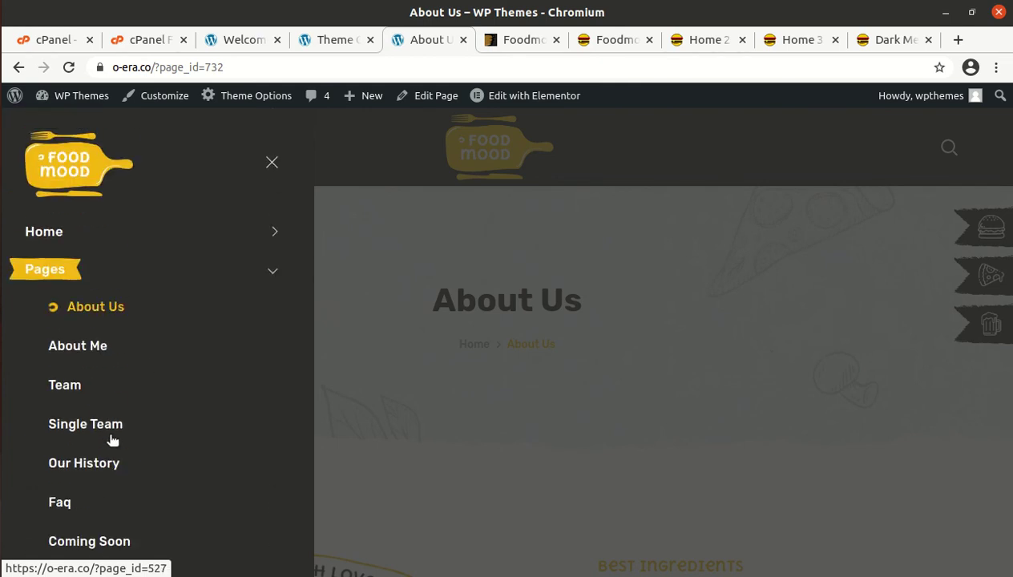
pyautogui.click(271, 163)
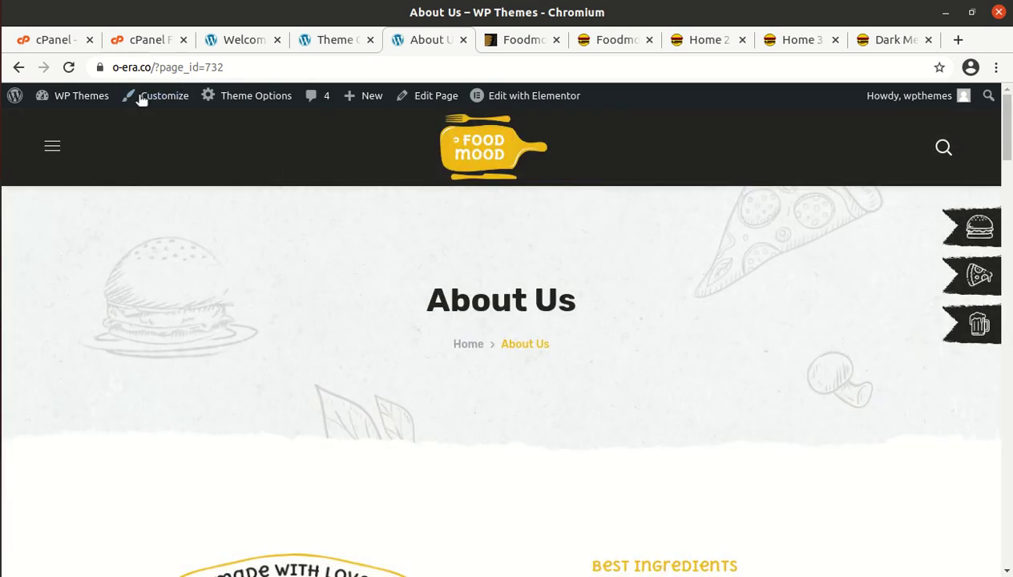
# Step: Return the live site to its home page and reload Theme Options in the WordPress admin
pyautogui.click(473, 158)
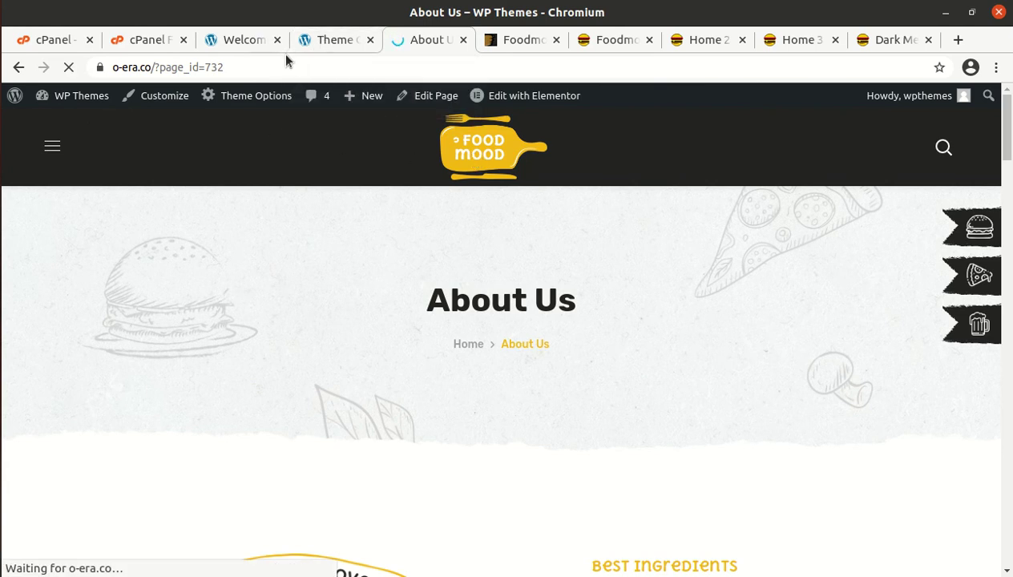
pyautogui.click(327, 41)
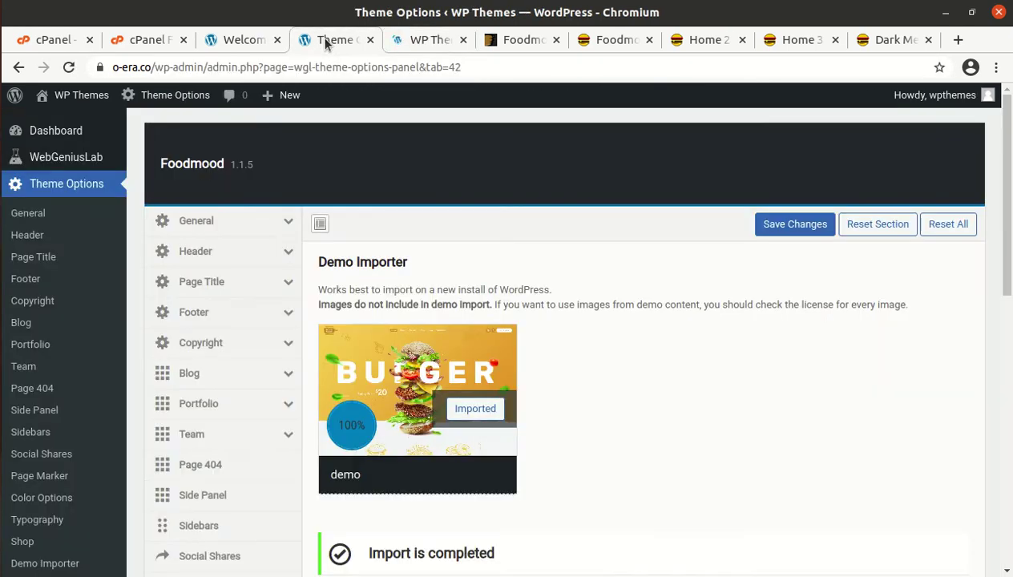
pyautogui.click(213, 230)
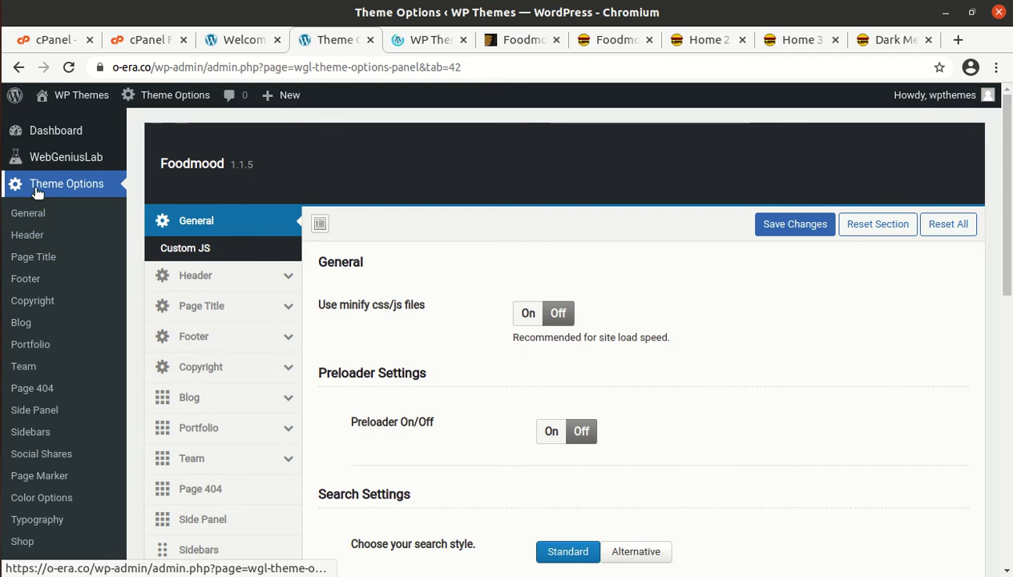
pyautogui.moveTo(69, 166)
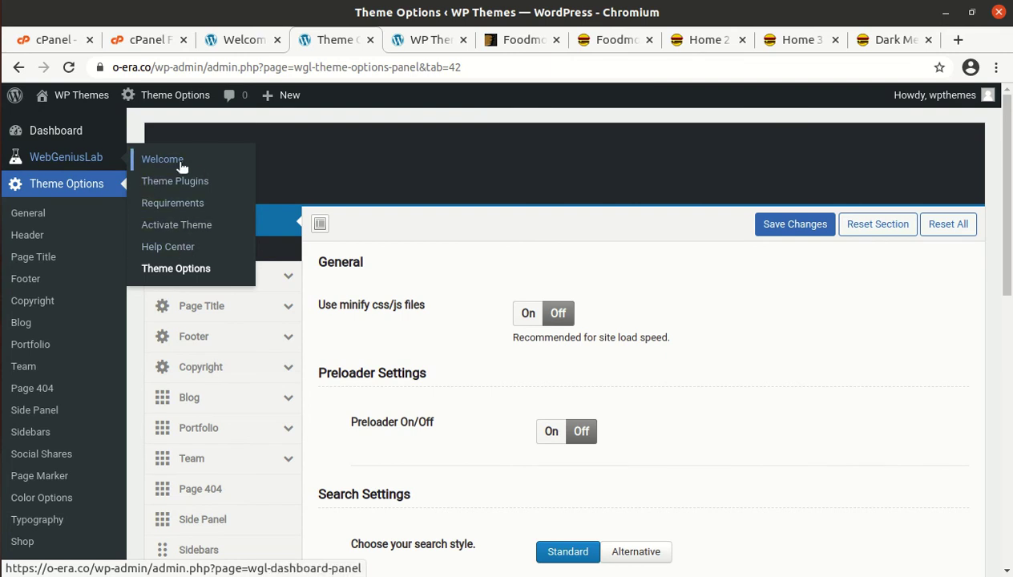
pyautogui.click(62, 192)
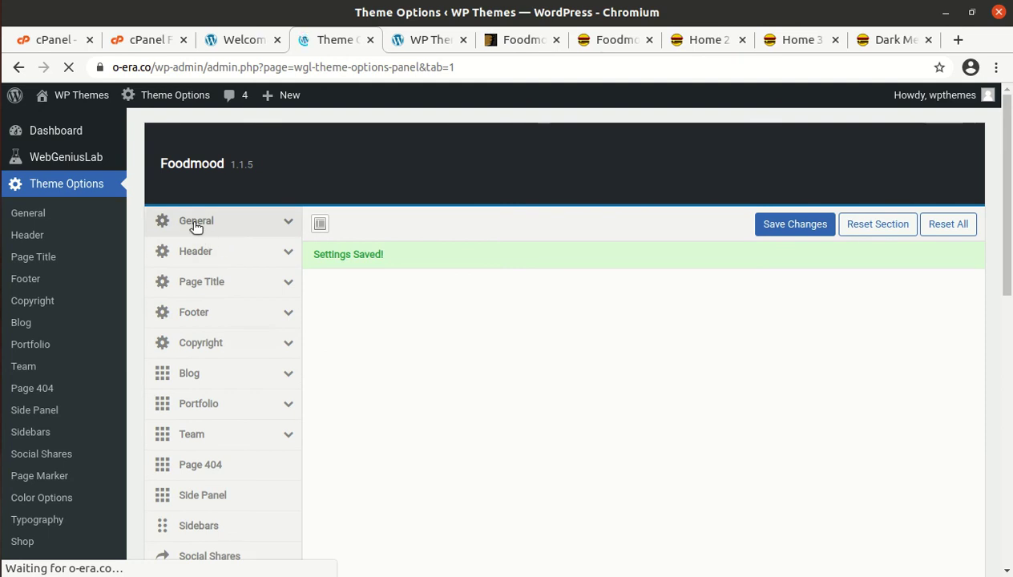
# Step: Examine the General theme options, including the preloader, search and scroll up button settings
pyautogui.click(196, 226)
pyautogui.scroll(-3, 651, 352)
pyautogui.scroll(-3, 647, 351)
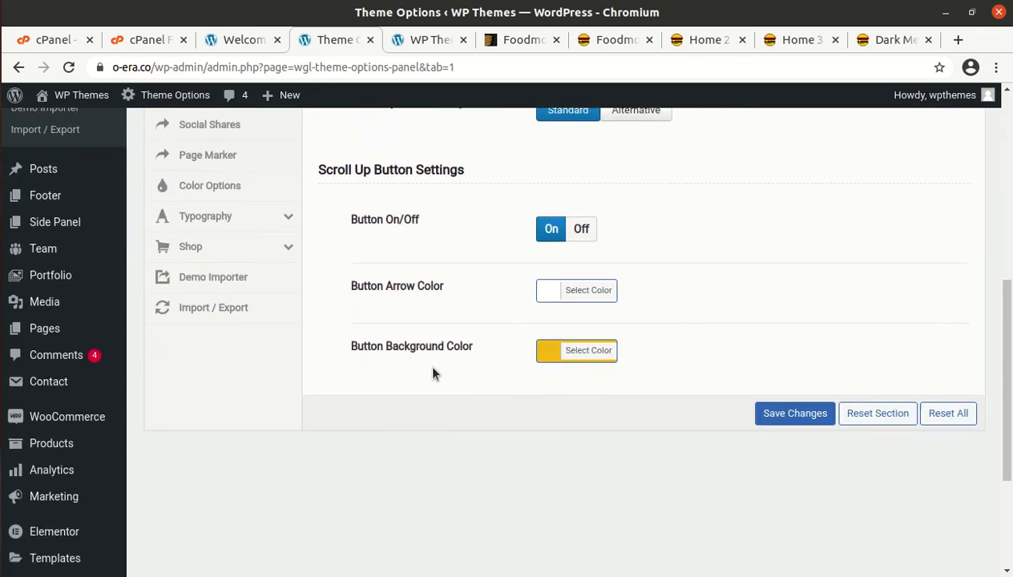
pyautogui.scroll(4, 433, 362)
pyautogui.scroll(1, 384, 361)
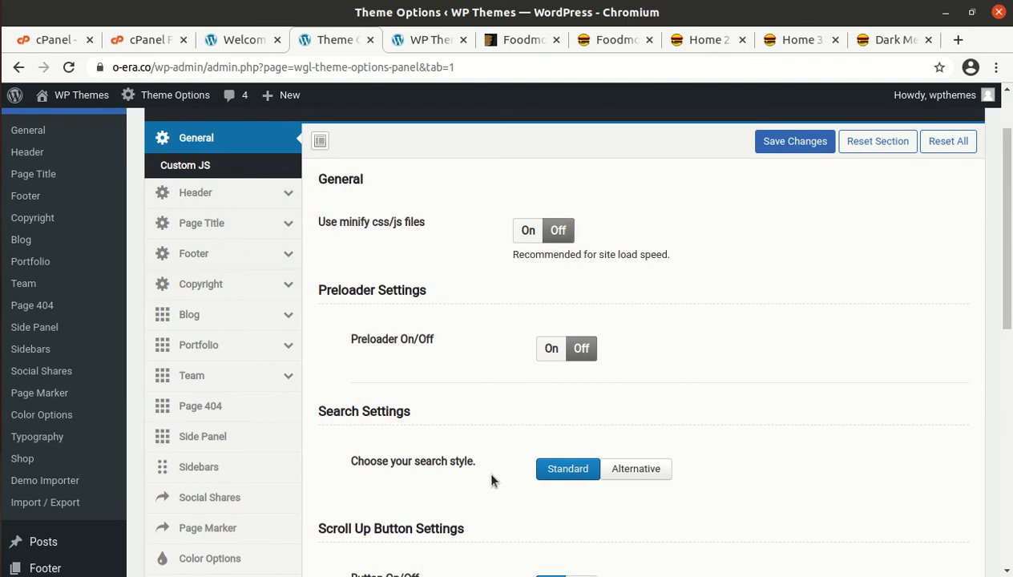
# Step: Review the logo settings in the Header theme options and dismiss the browser notification
pyautogui.click(205, 195)
pyautogui.scroll(-2, 491, 336)
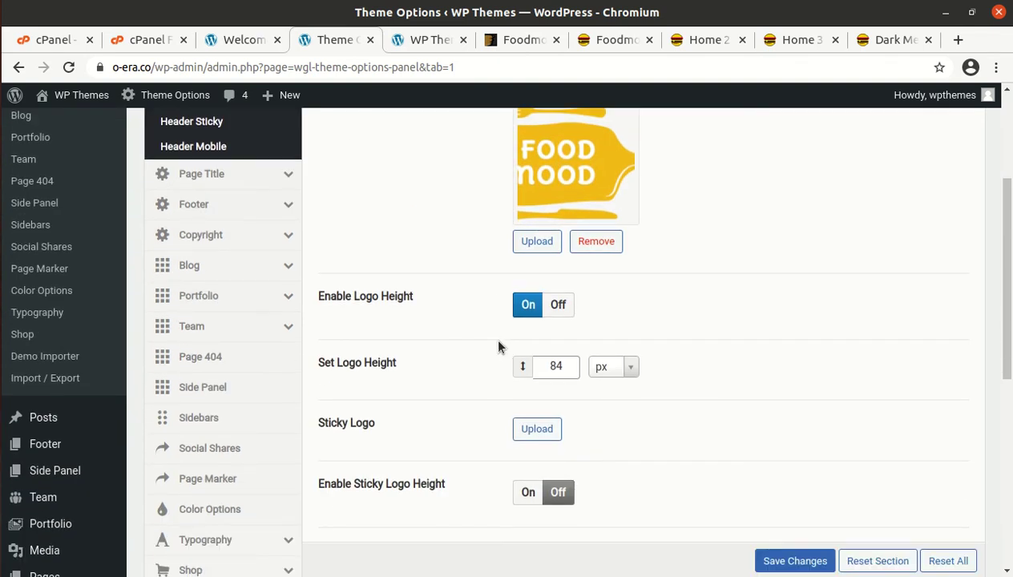
pyautogui.scroll(3, 491, 336)
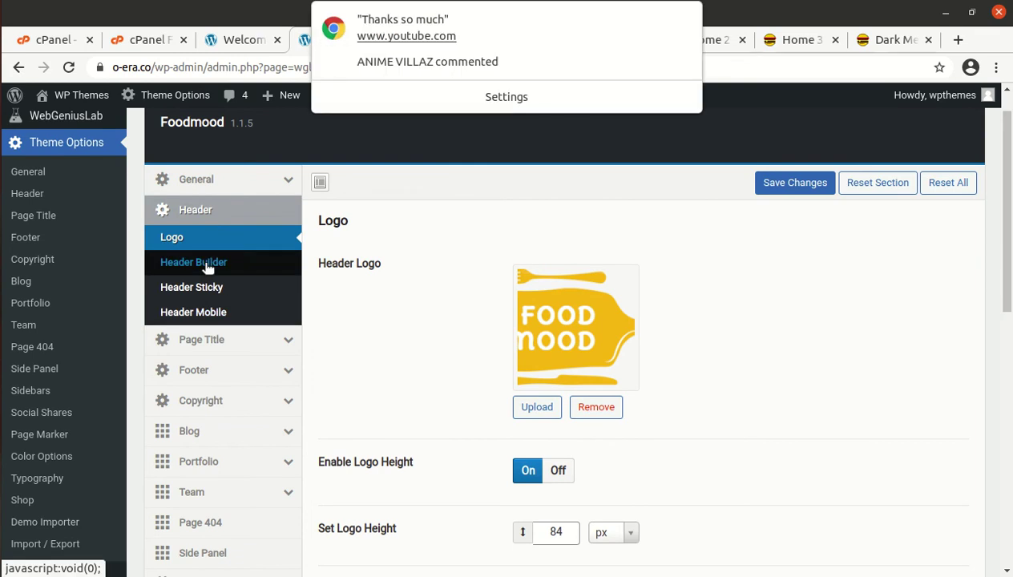
pyautogui.click(508, 99)
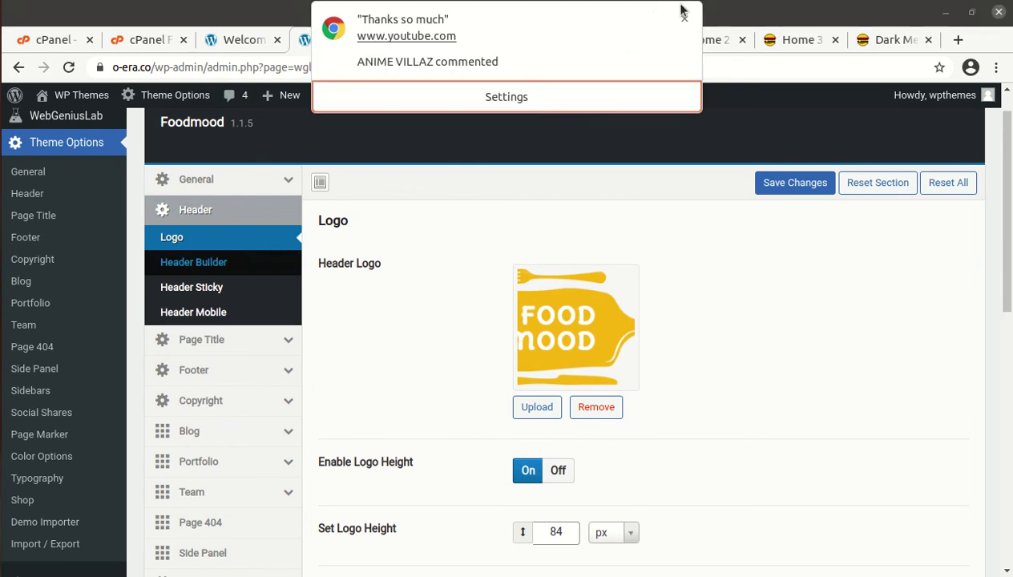
pyautogui.click(685, 20)
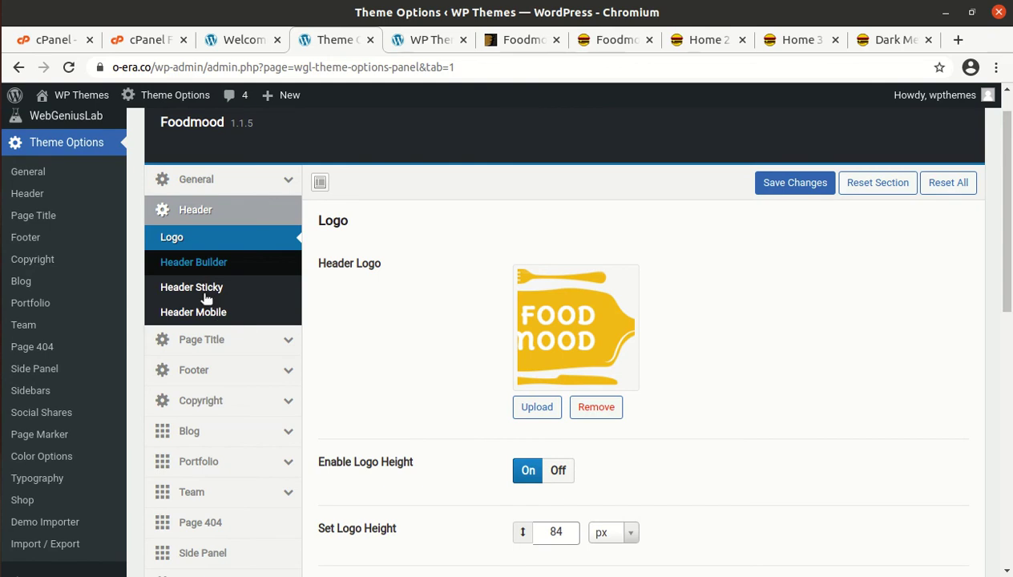
# Step: Dismiss the browser notification and examine the Page Title settings, from background and height to breadcrumbs and parallax
pyautogui.click(213, 351)
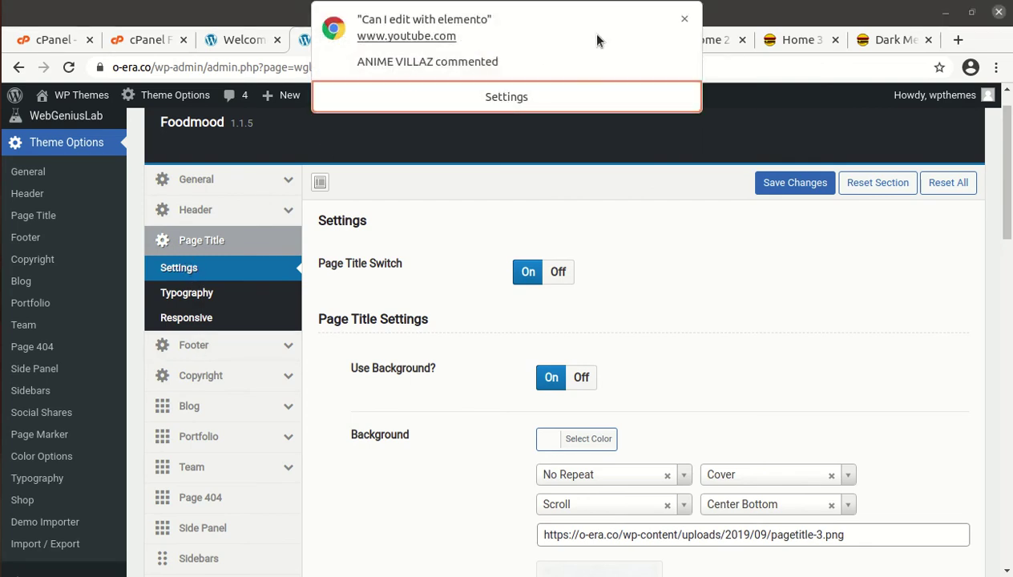
pyautogui.click(685, 19)
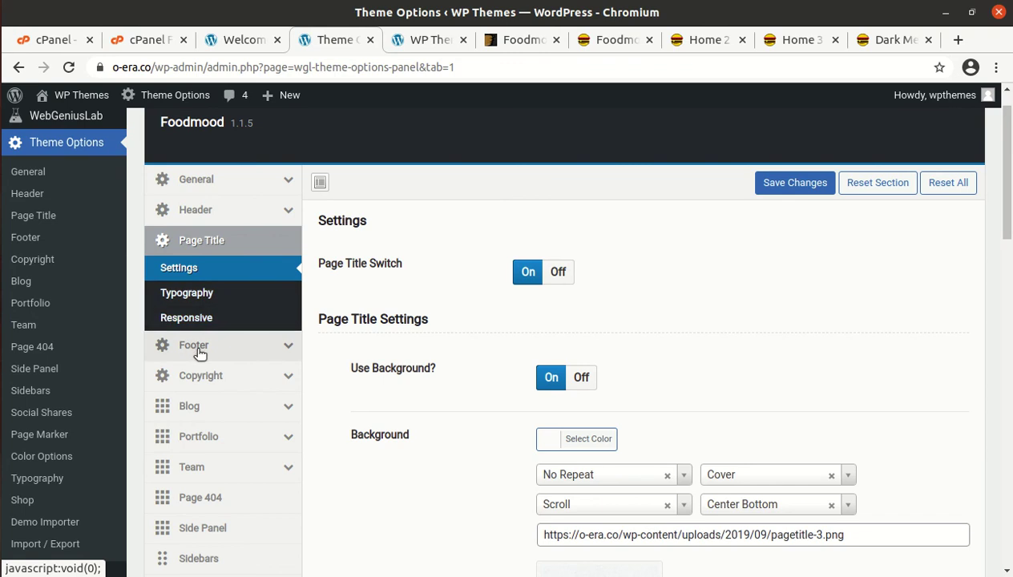
pyautogui.scroll(-3, 200, 353)
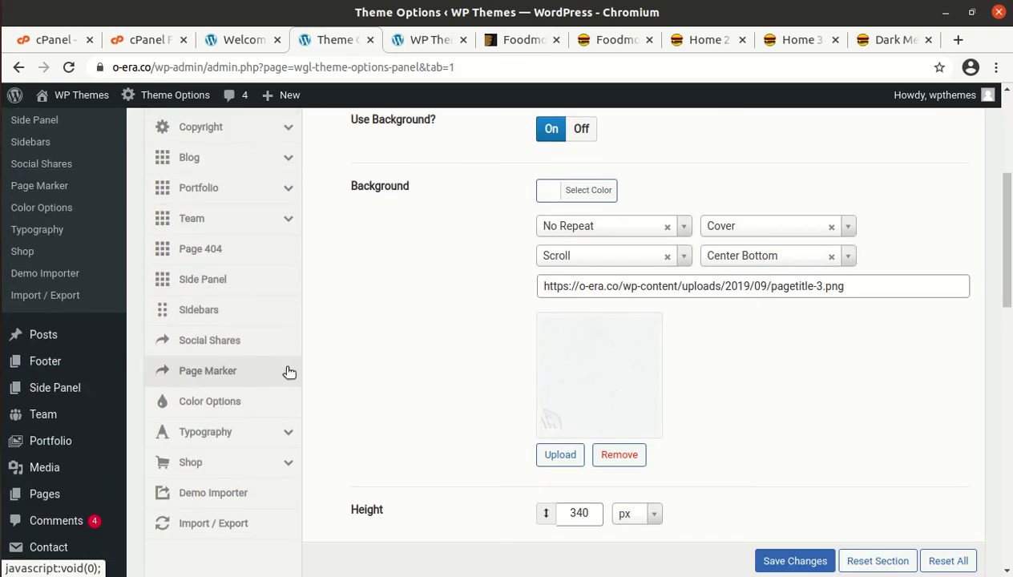
pyautogui.scroll(-7, 378, 378)
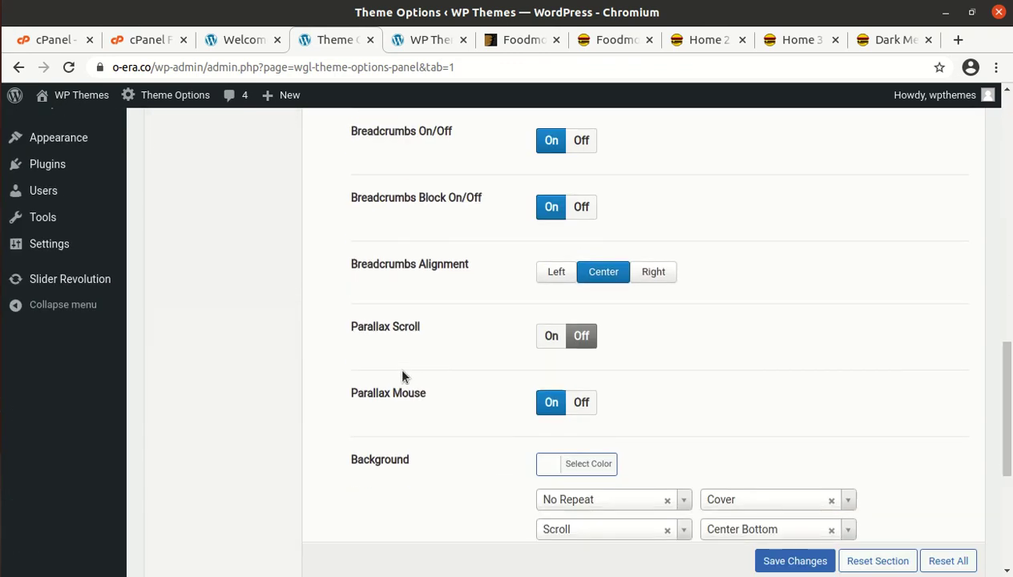
pyautogui.scroll(-3, 403, 372)
pyautogui.scroll(10, 403, 371)
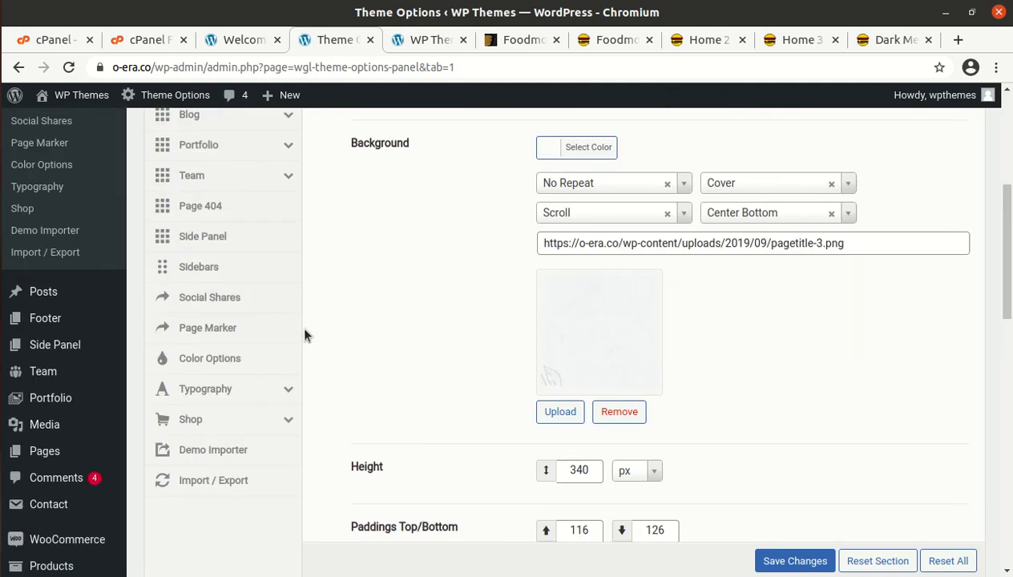
pyautogui.scroll(3, 268, 314)
# Step: Review the typography and responsive options for Page Title, along with the Footer and Copyright settings
pyautogui.click(180, 255)
pyautogui.click(197, 276)
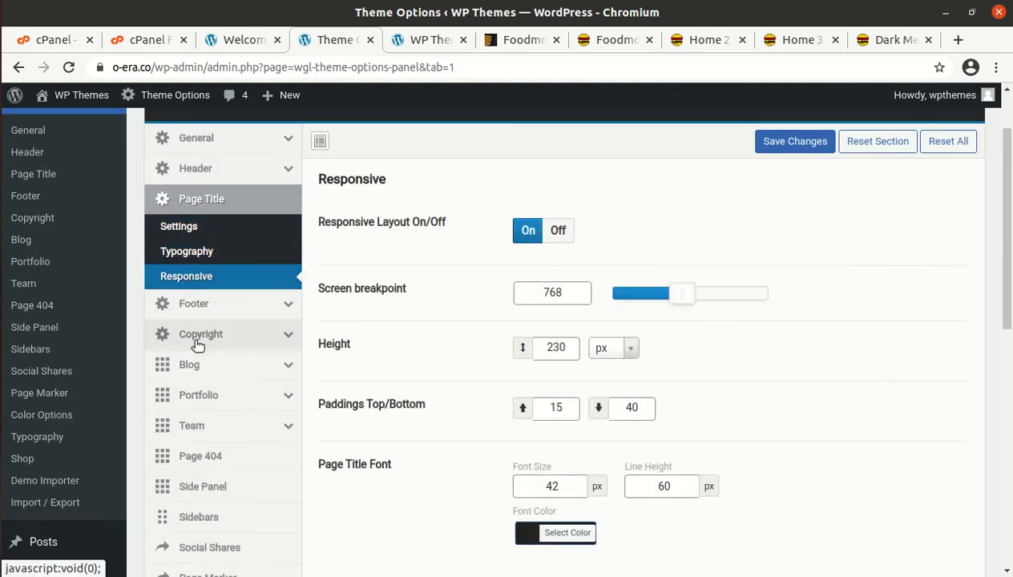
pyautogui.click(218, 308)
pyautogui.click(206, 289)
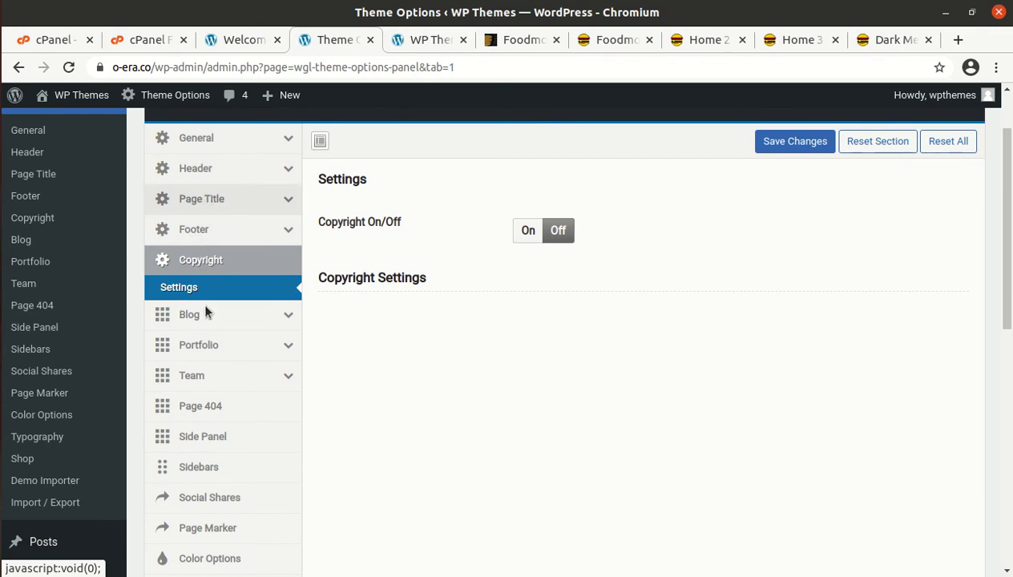
# Step: Review the Portfolio archive settings and the remaining Theme Options sections down to Import / Export
pyautogui.click(204, 347)
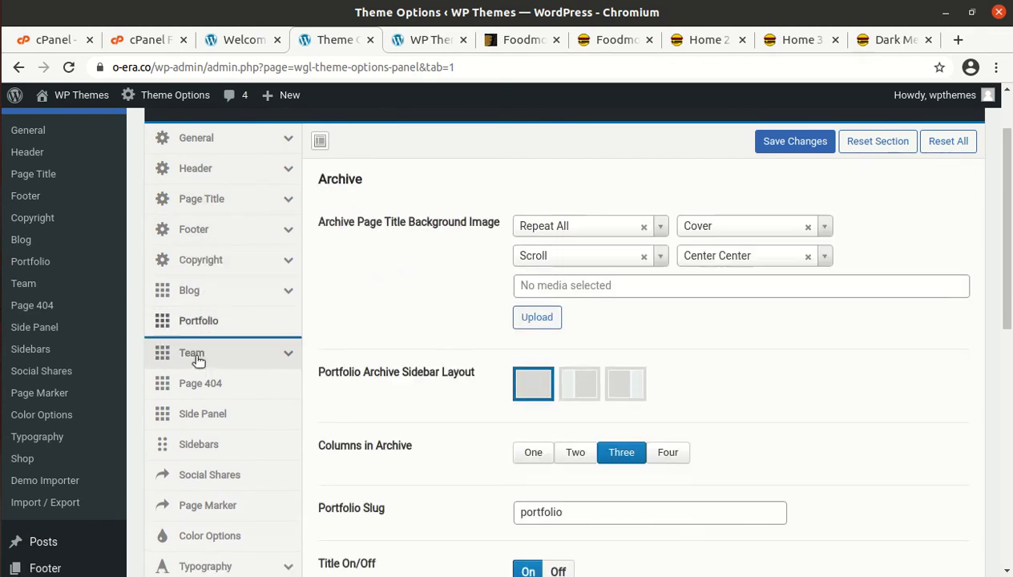
pyautogui.scroll(-2, 224, 425)
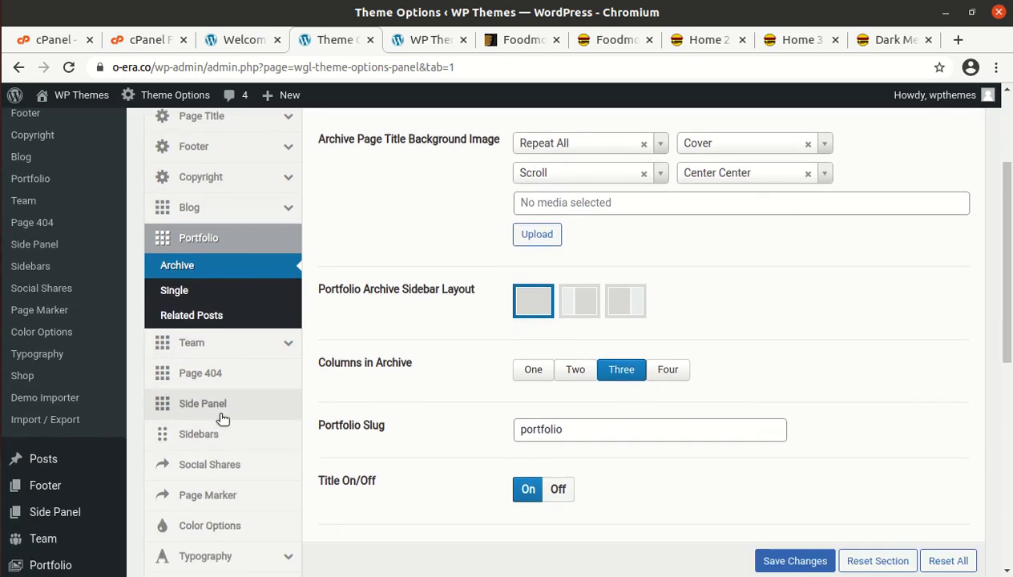
pyautogui.scroll(-3, 222, 412)
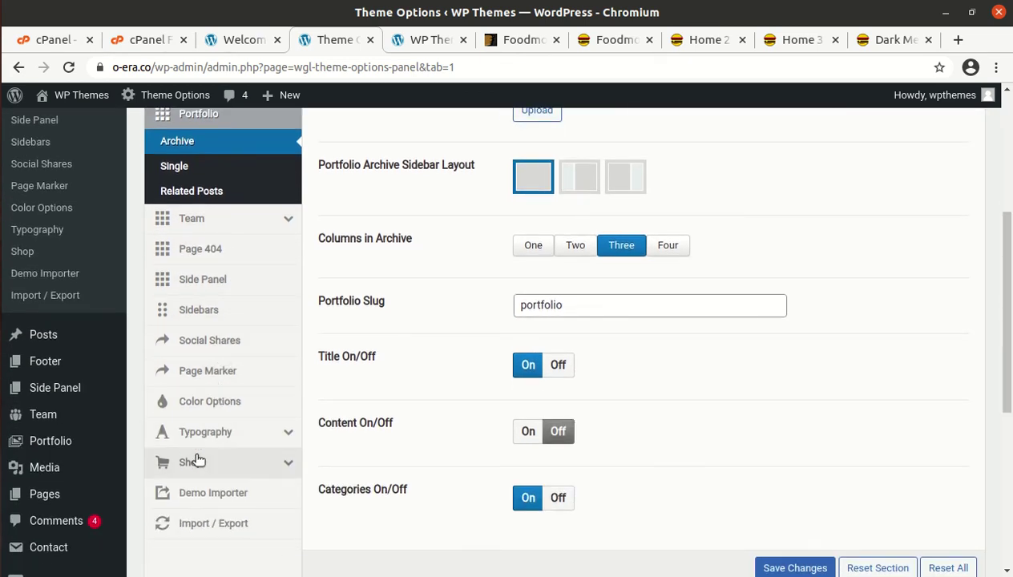
pyautogui.scroll(7, 233, 467)
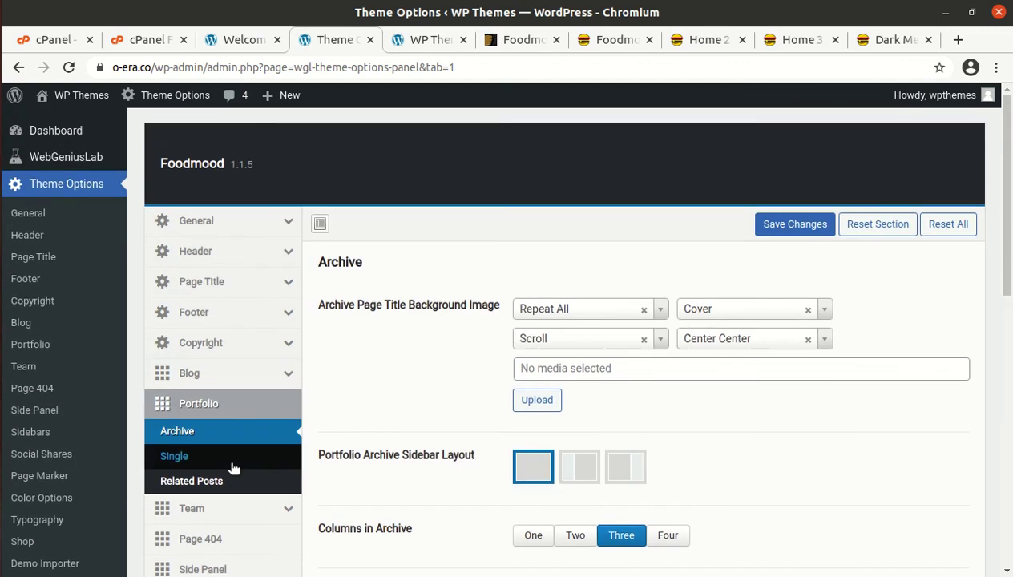
# Step: Open the WordPress admin dashboard and dismiss the browser notification
pyautogui.click(57, 136)
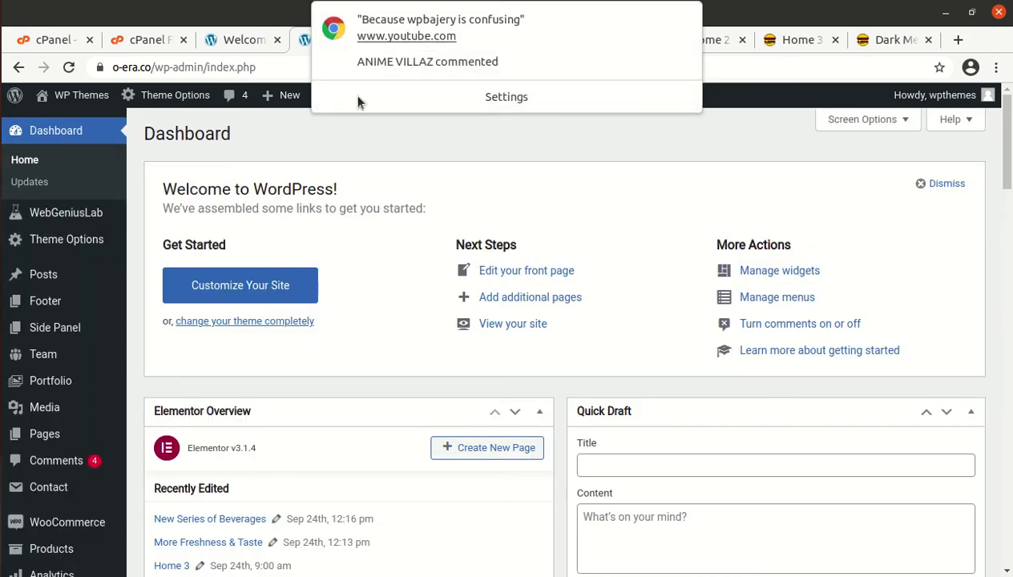
pyautogui.click(684, 21)
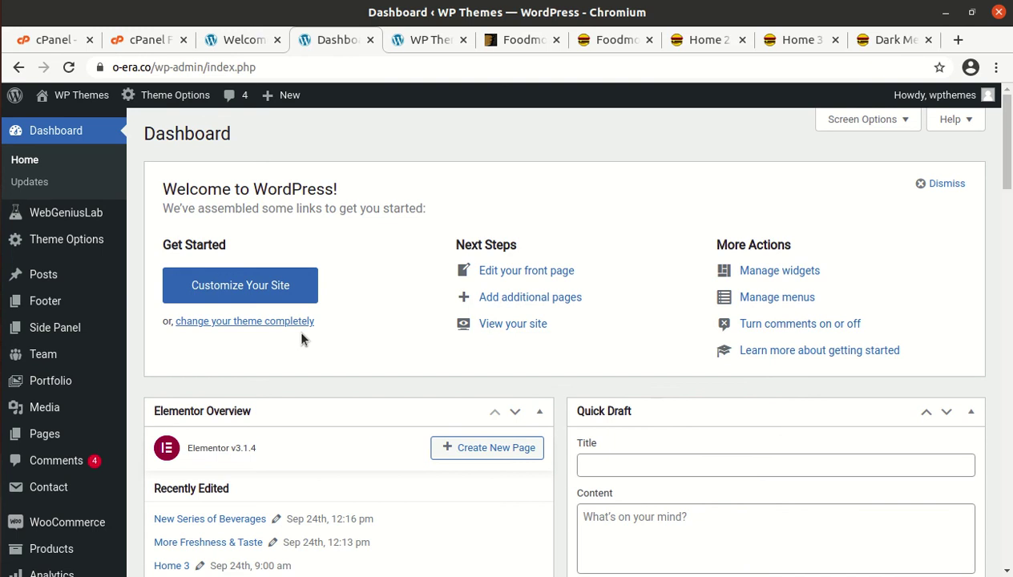
# Step: Switch to the live site's home page and examine its burger banner and food category sections
pyautogui.click(405, 39)
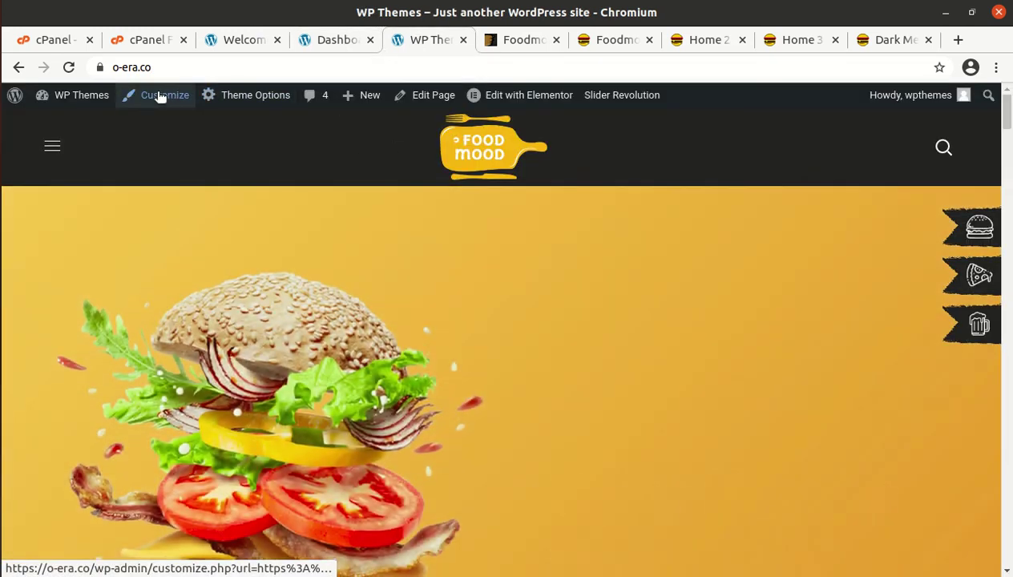
pyautogui.scroll(-8, 316, 272)
pyautogui.scroll(5, 539, 371)
pyautogui.scroll(-5, 497, 367)
pyautogui.scroll(-5, 392, 358)
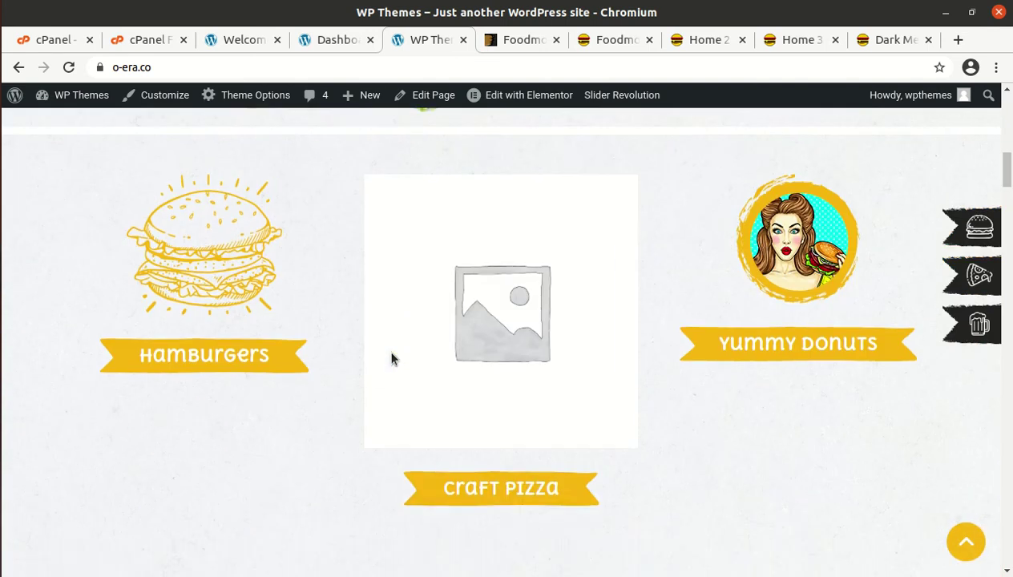
pyautogui.scroll(4, 392, 358)
pyautogui.scroll(4, 392, 357)
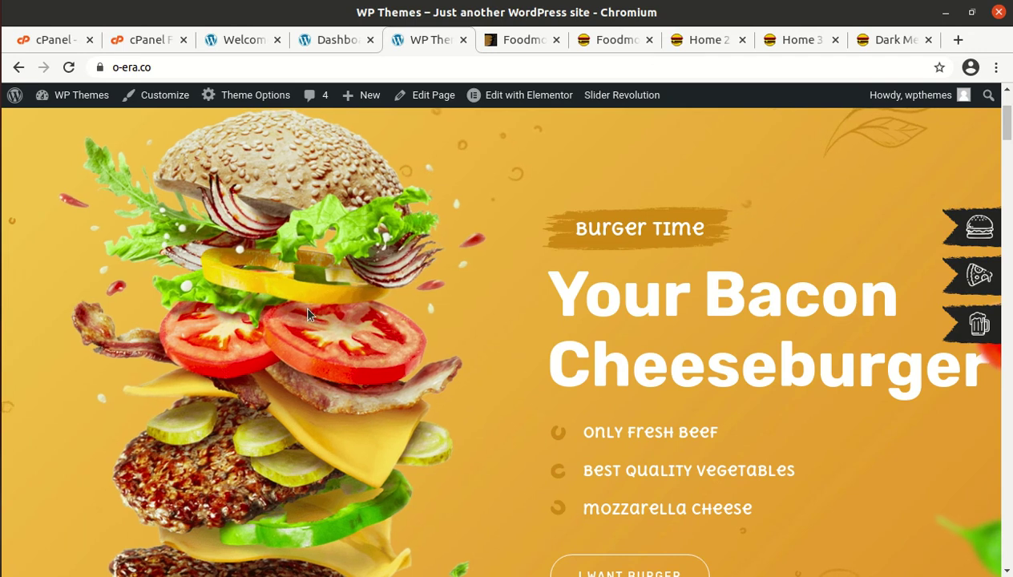
pyautogui.scroll(2, 57, 133)
# Step: Expand the live site's navigation to view its entries, close it, and return to the burger banner
pyautogui.click(53, 150)
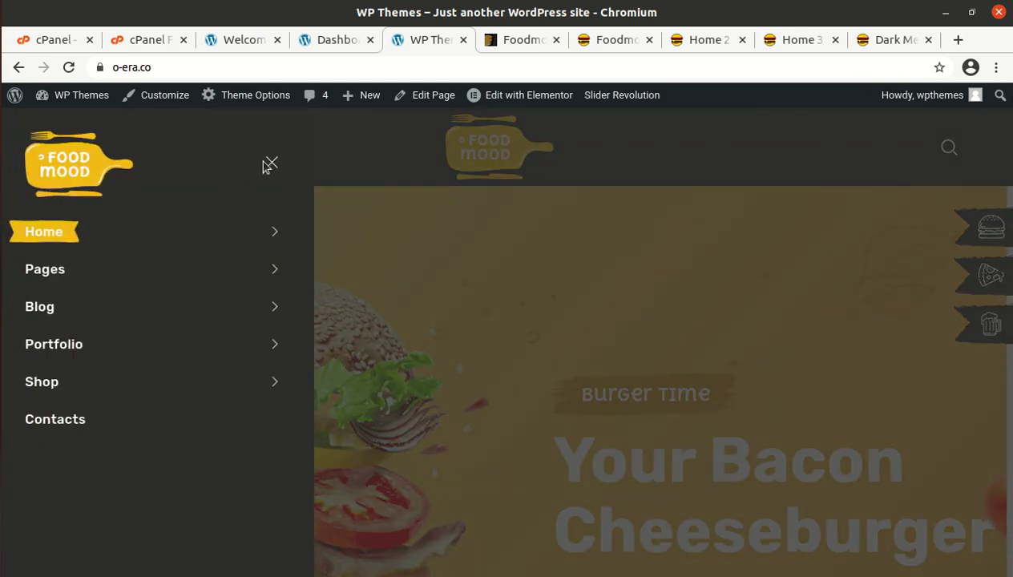
pyautogui.click(271, 165)
pyautogui.scroll(-2, 313, 331)
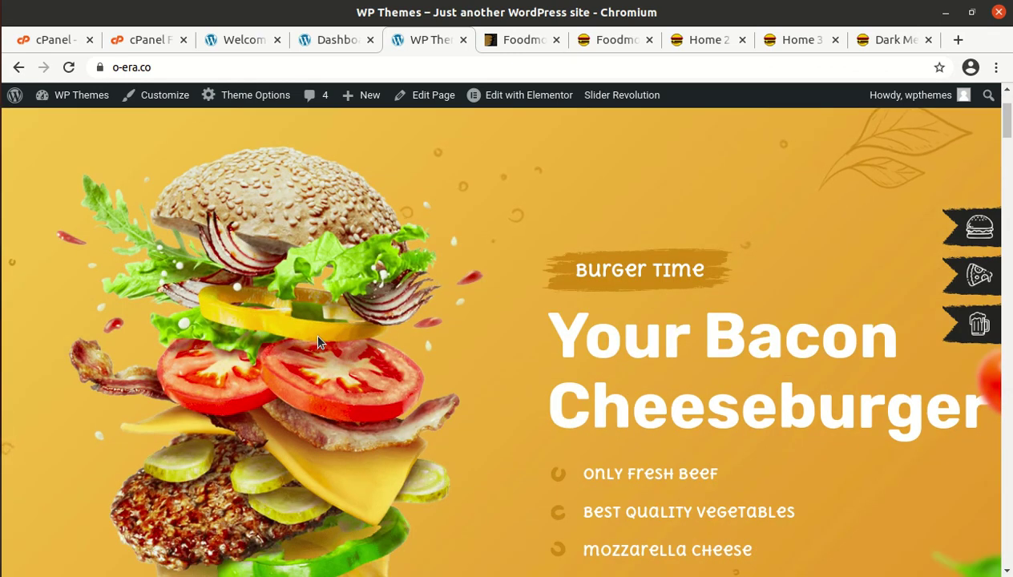